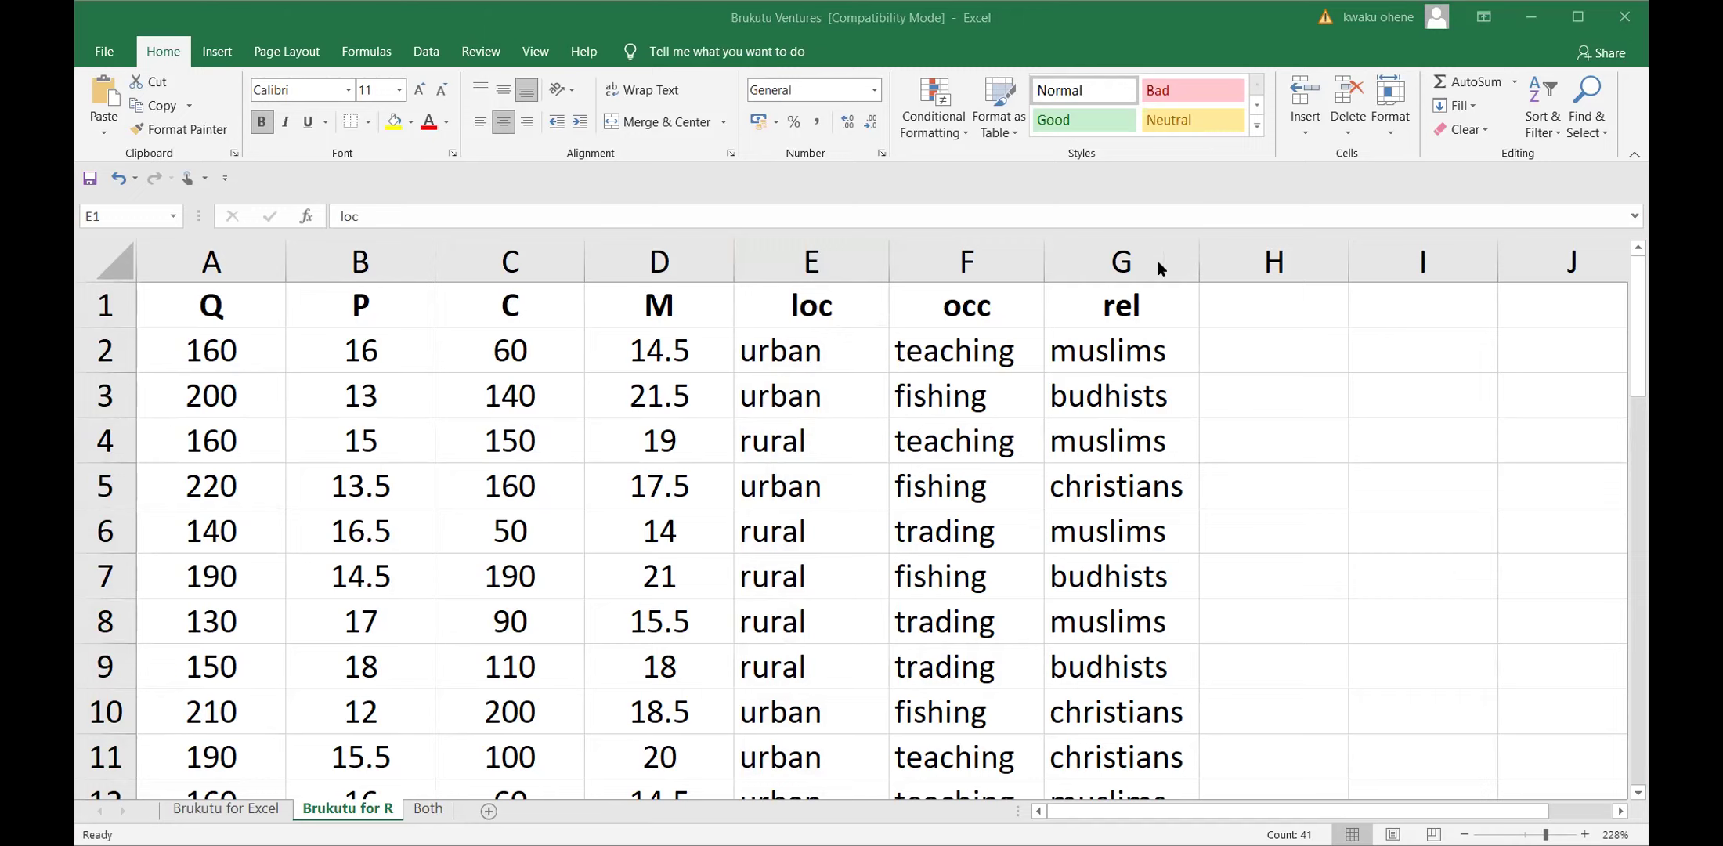
# Examine the occ column on the Brukutu for R sheet, comparing its teaching, fishing and trading entries.
pyautogui.click(987, 254)
pyautogui.click(987, 242)
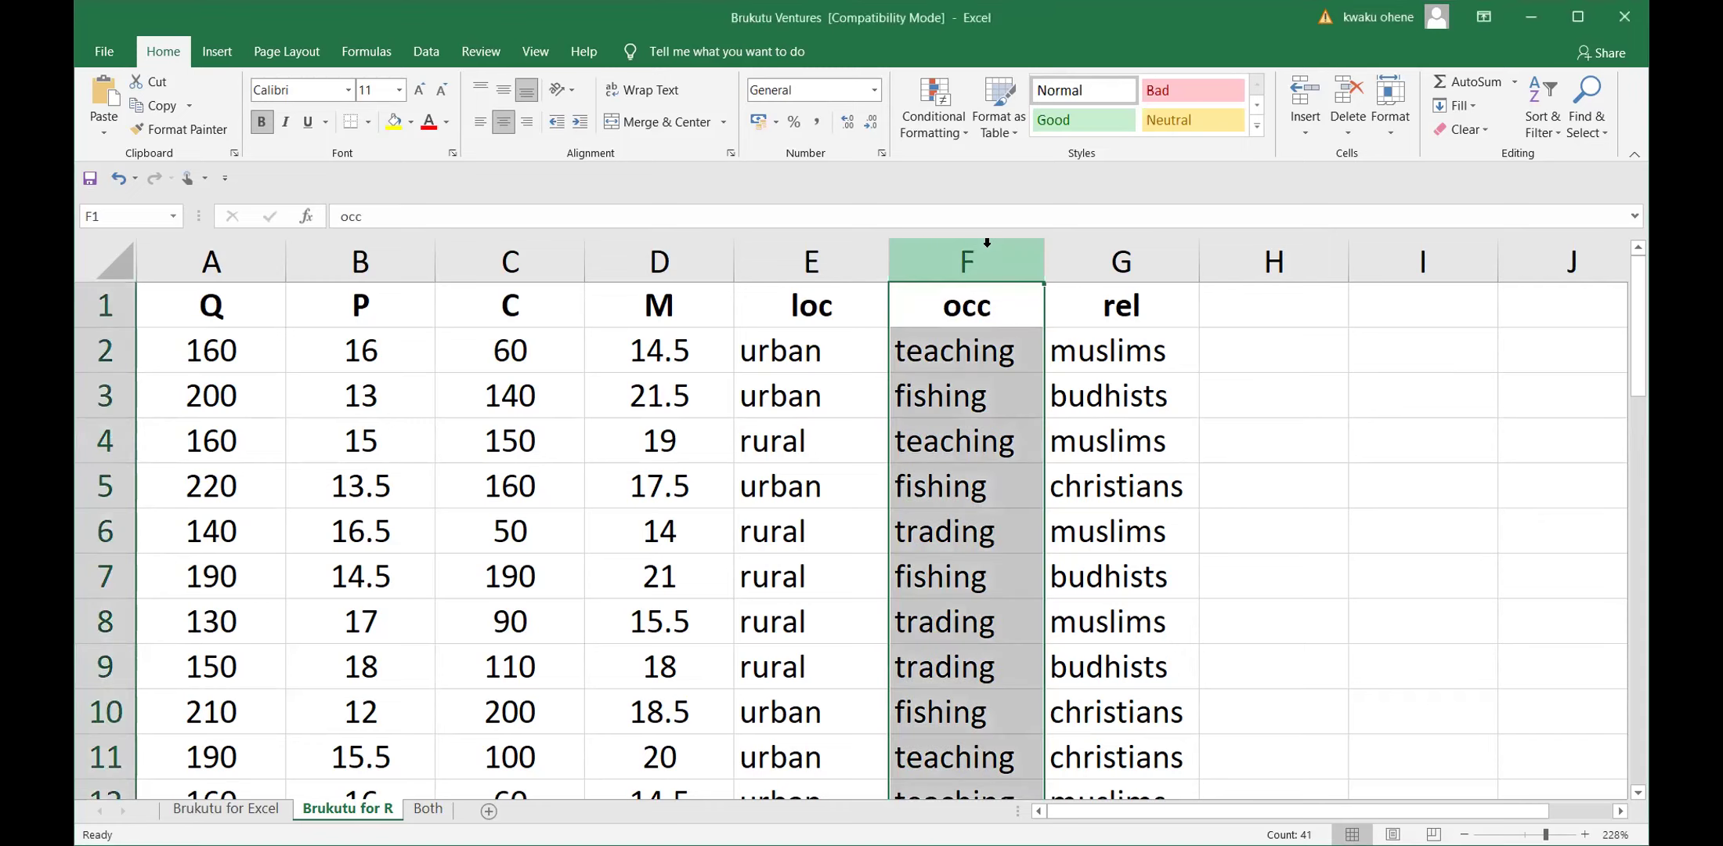
pyautogui.click(950, 321)
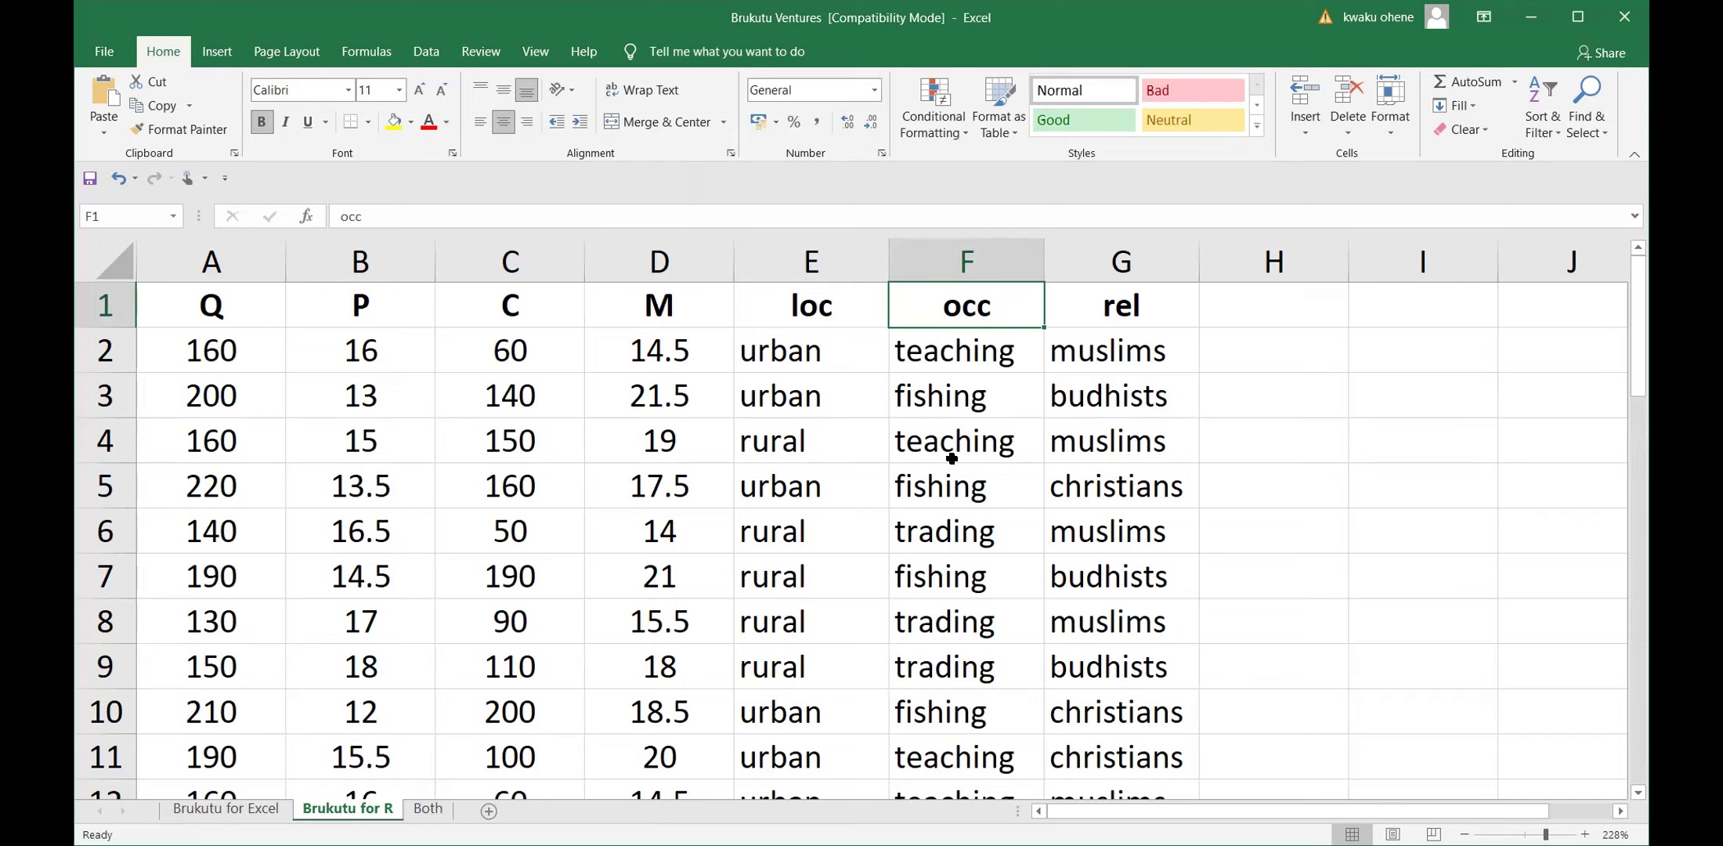
pyautogui.click(956, 344)
pyautogui.click(954, 399)
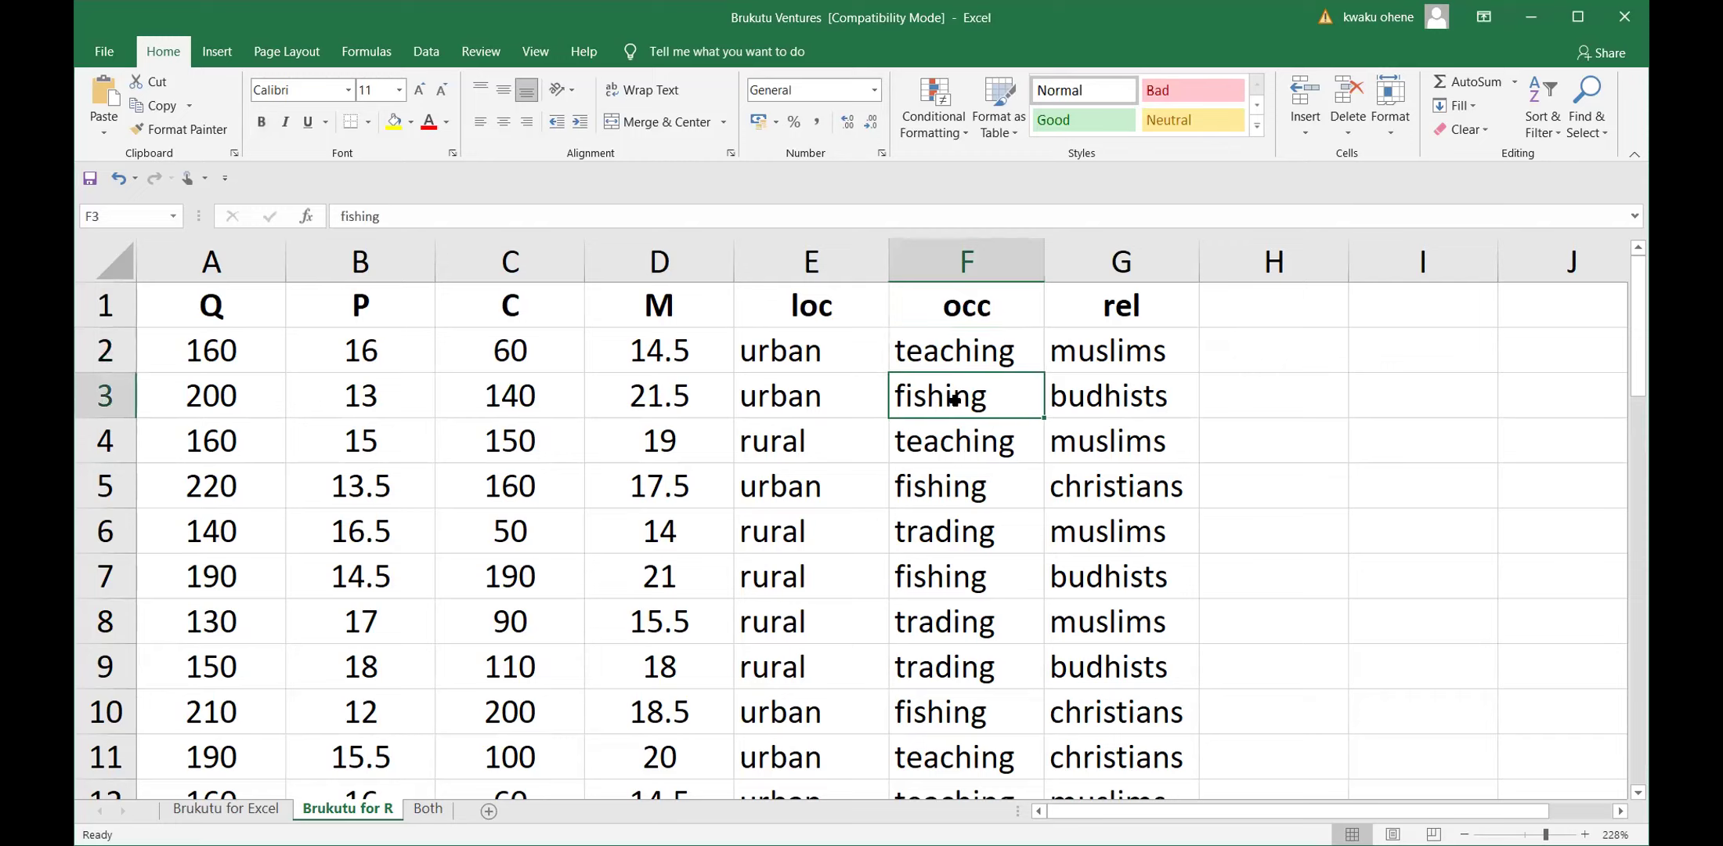
pyautogui.click(952, 495)
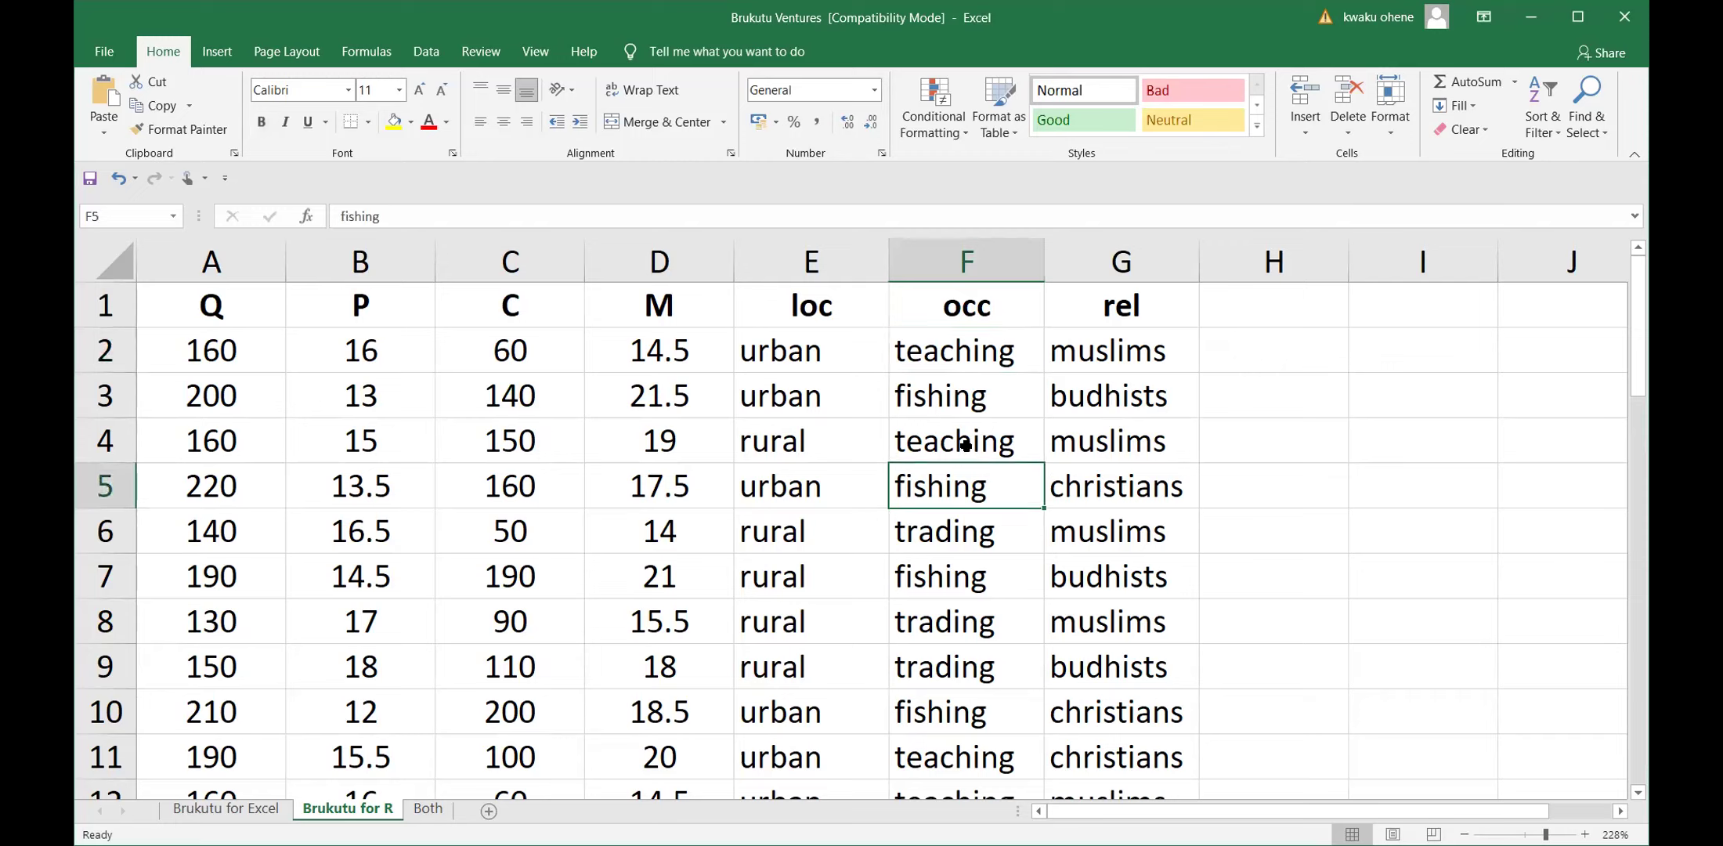
pyautogui.click(965, 445)
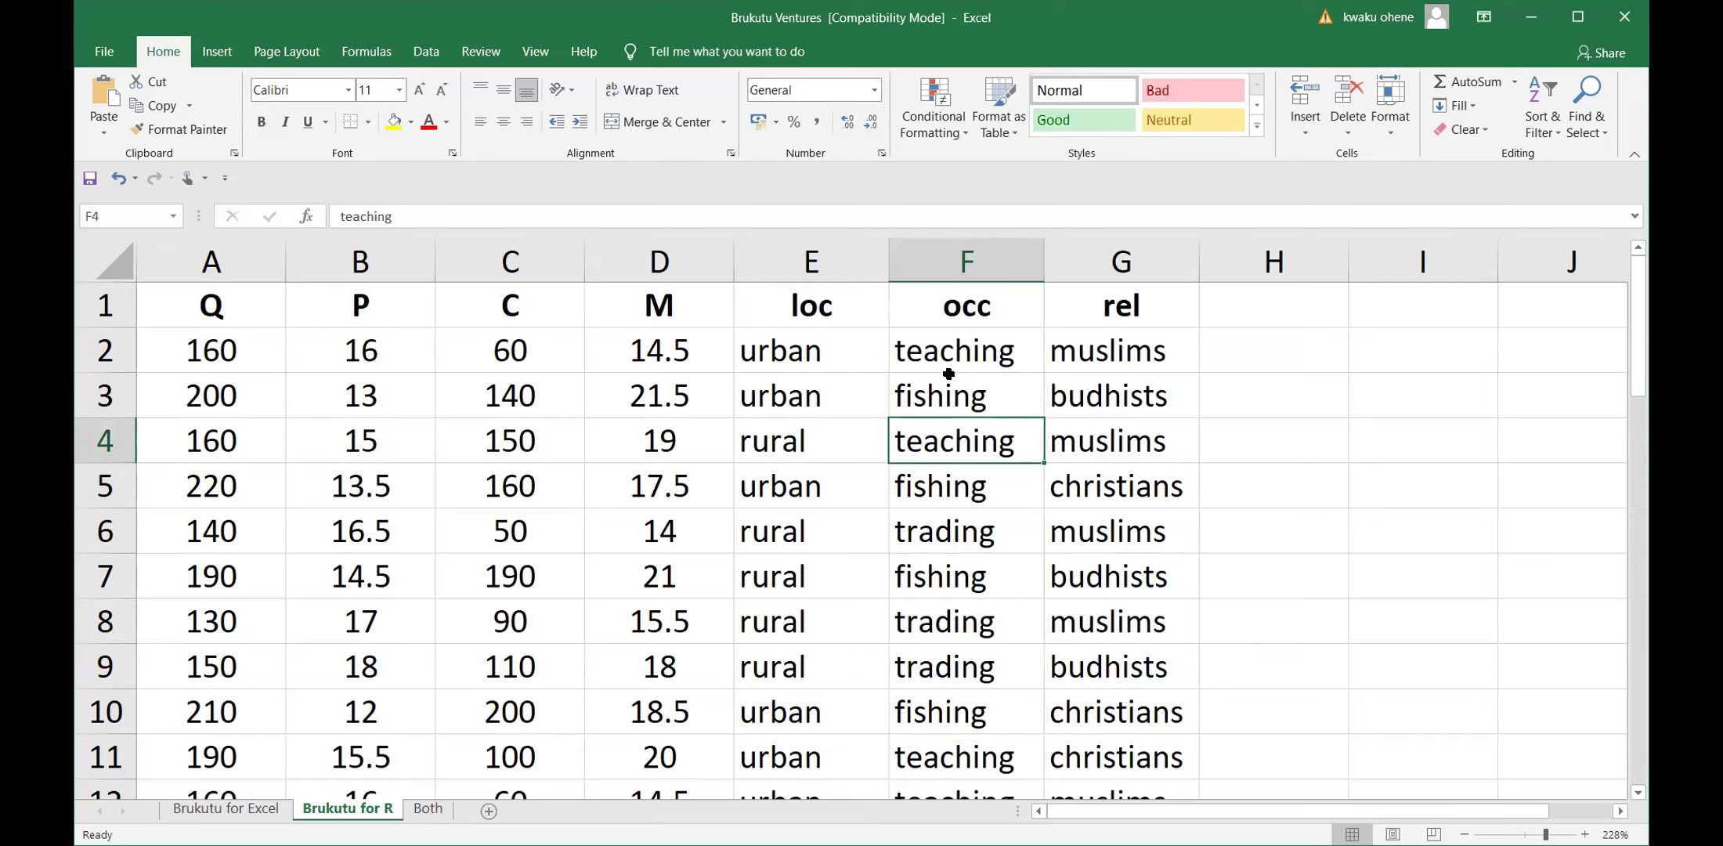
pyautogui.click(939, 409)
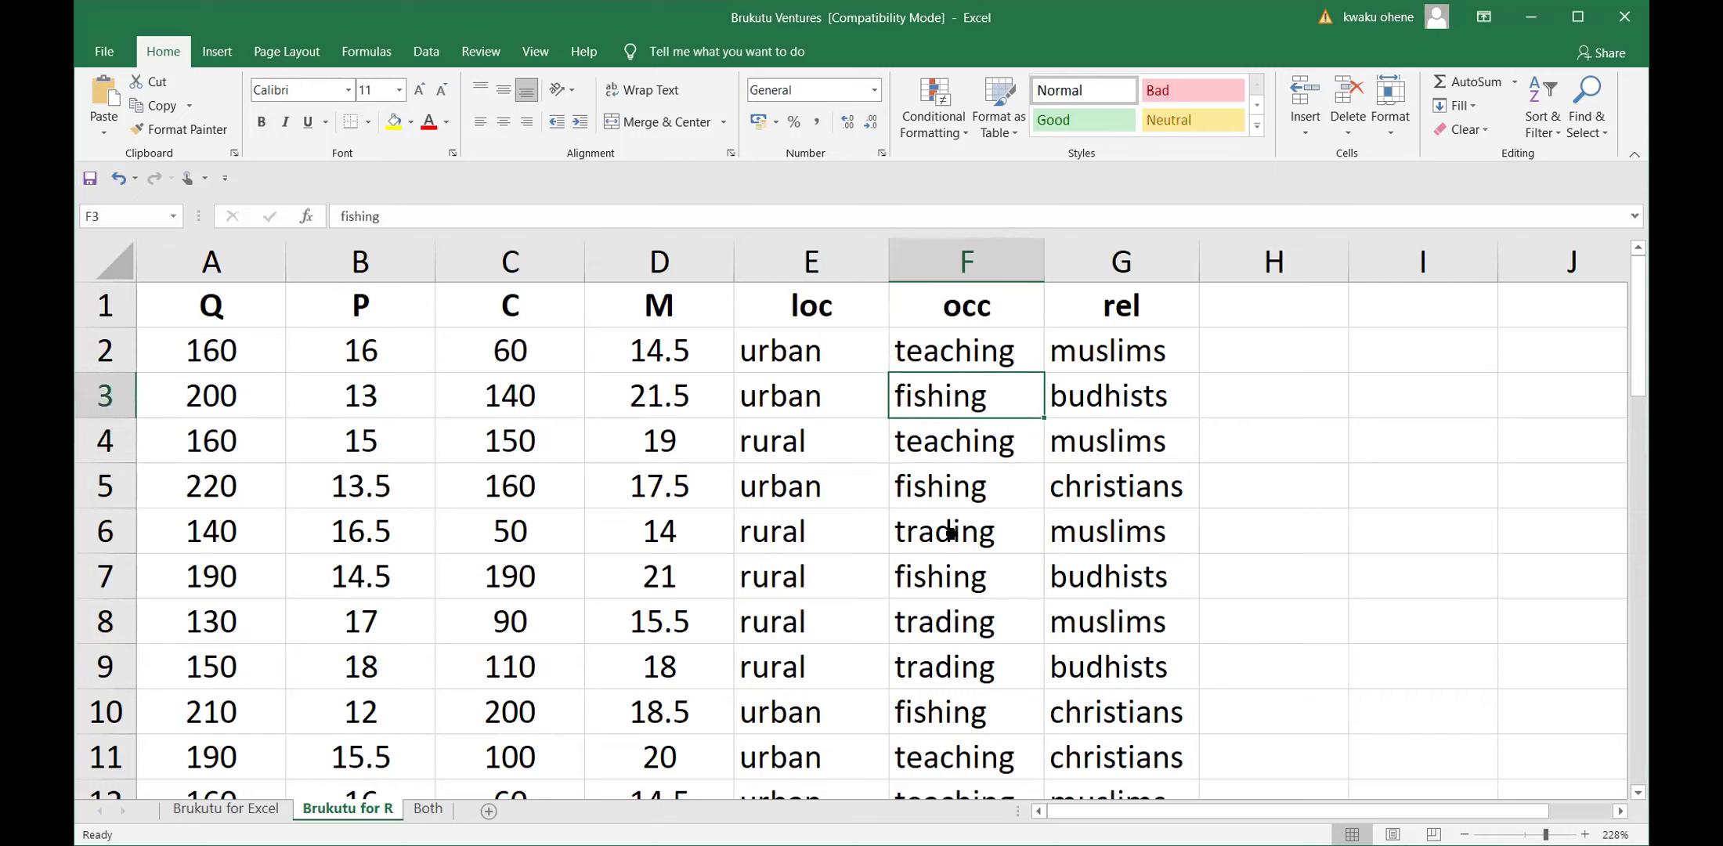
pyautogui.doubleClick(950, 533)
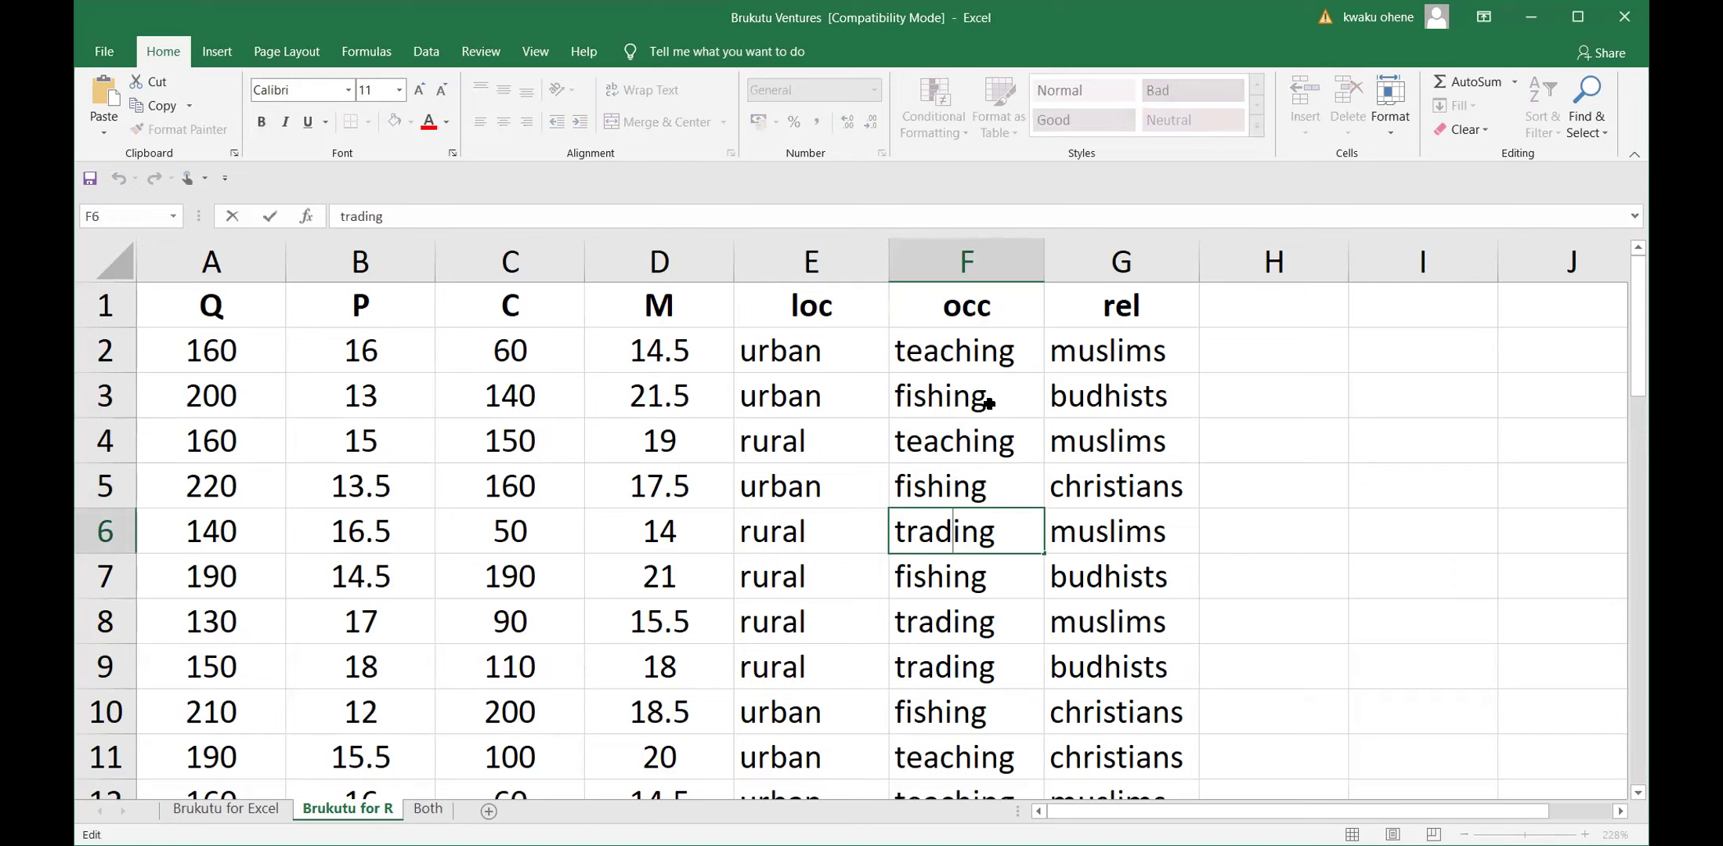
pyautogui.click(956, 609)
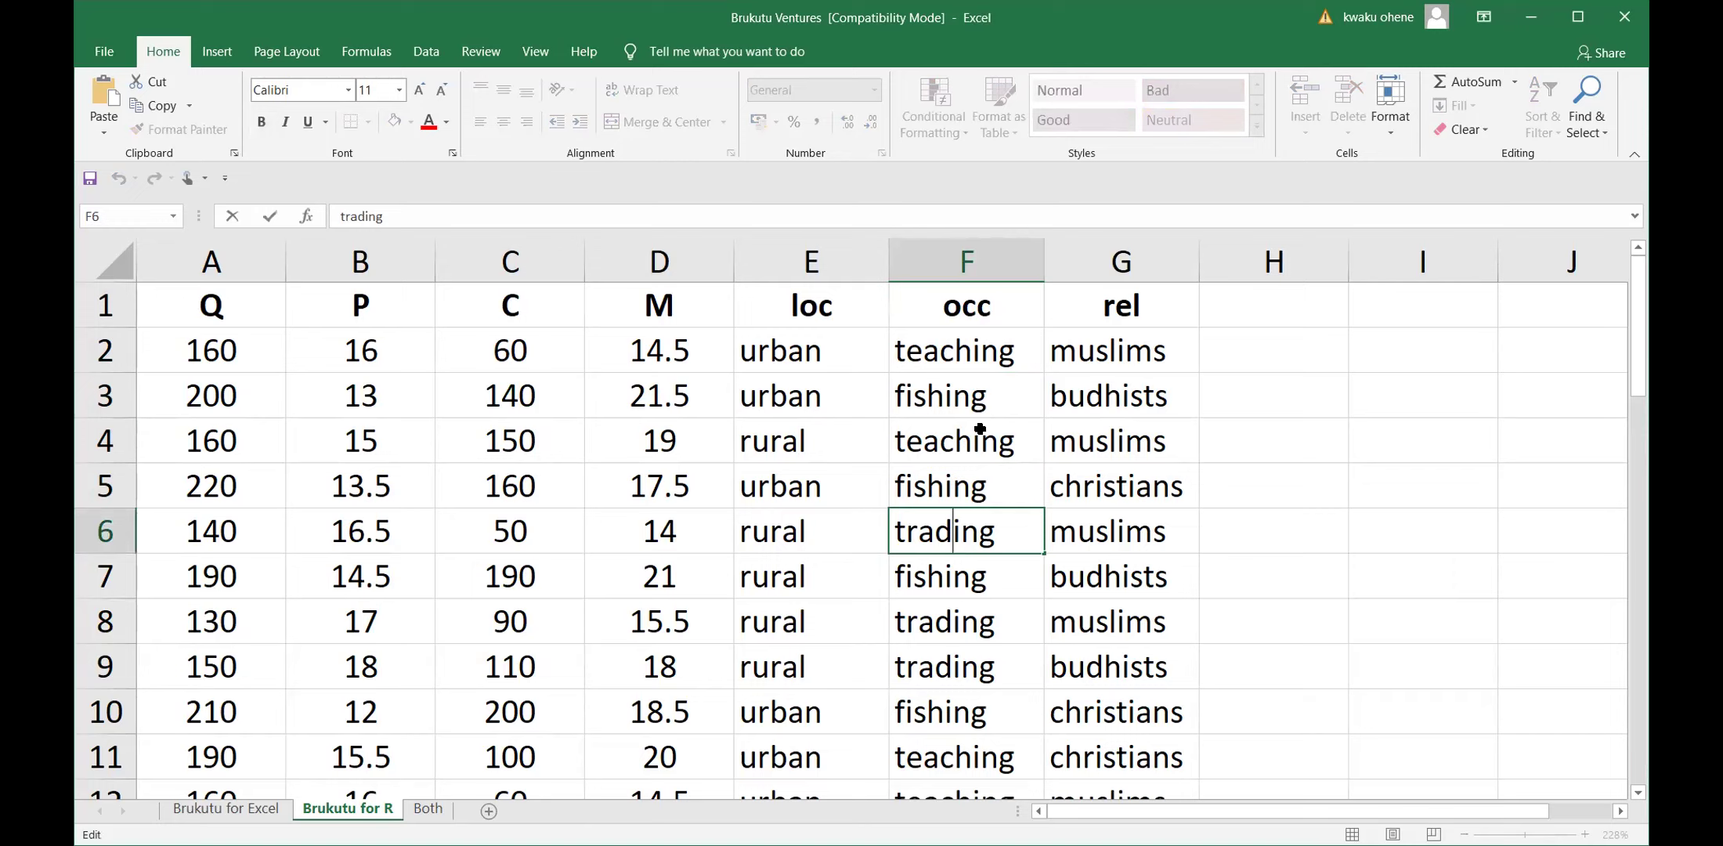
pyautogui.click(951, 357)
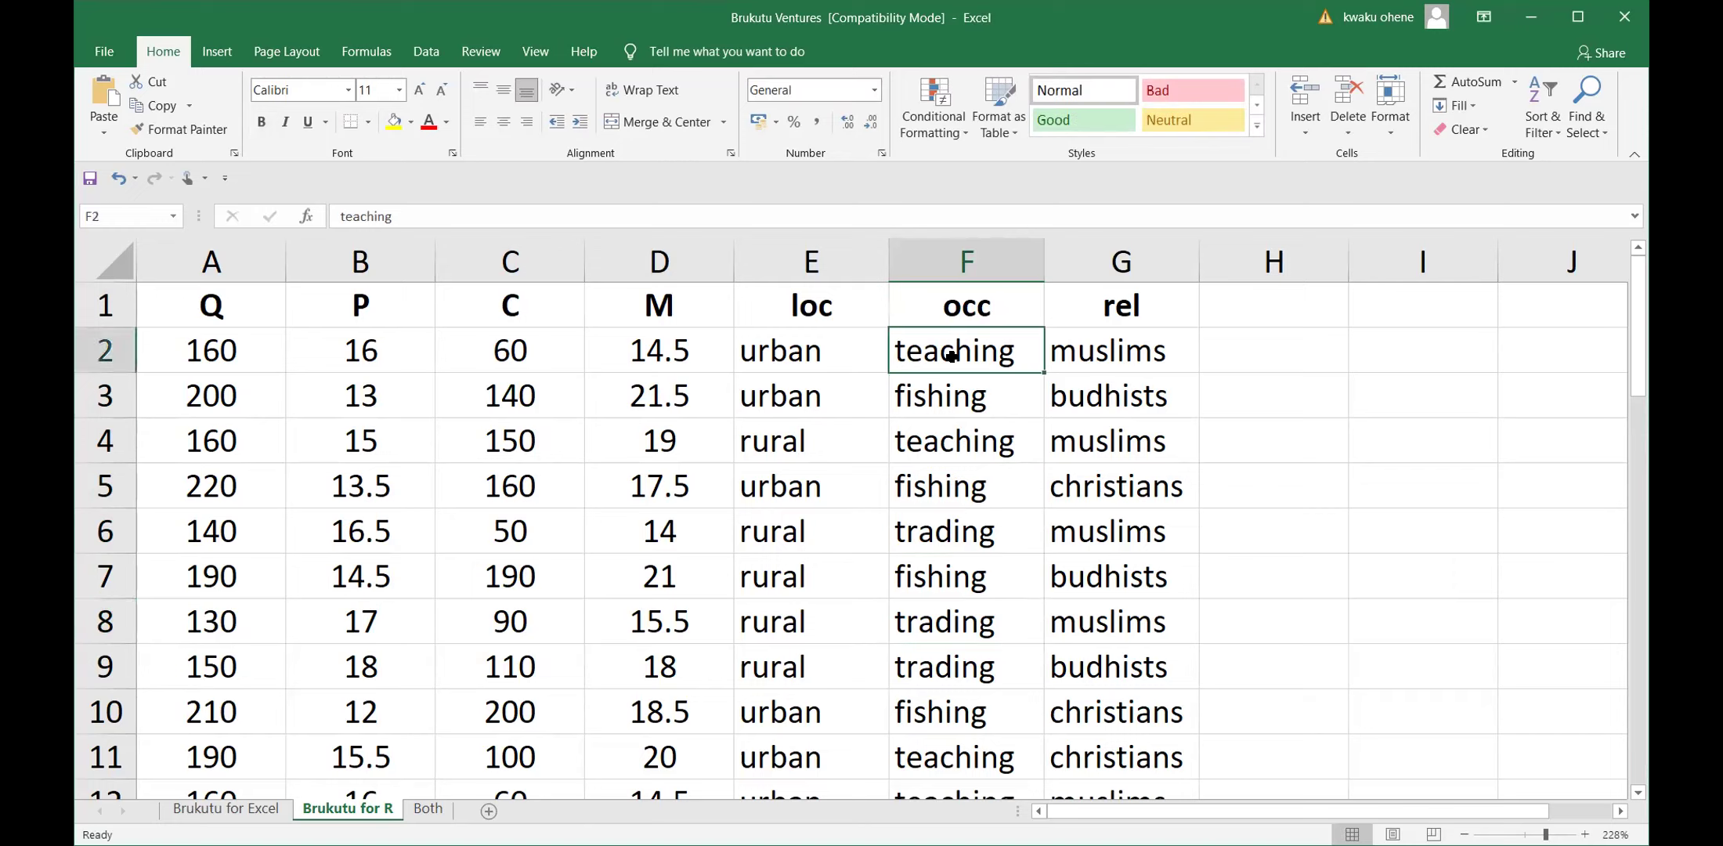
pyautogui.click(940, 403)
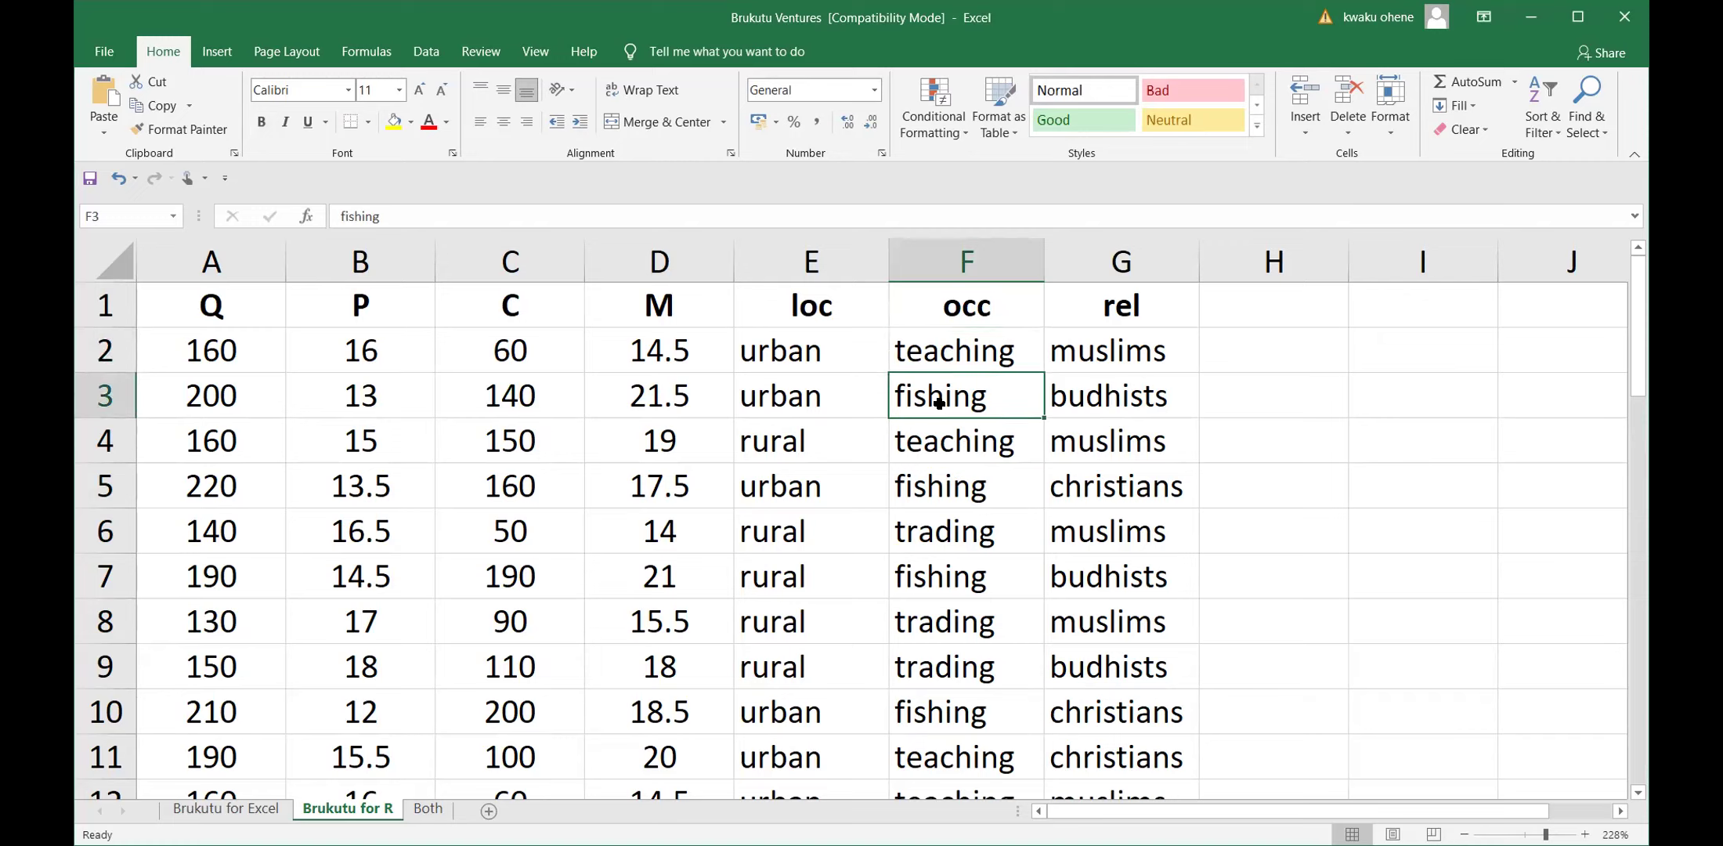
pyautogui.click(942, 542)
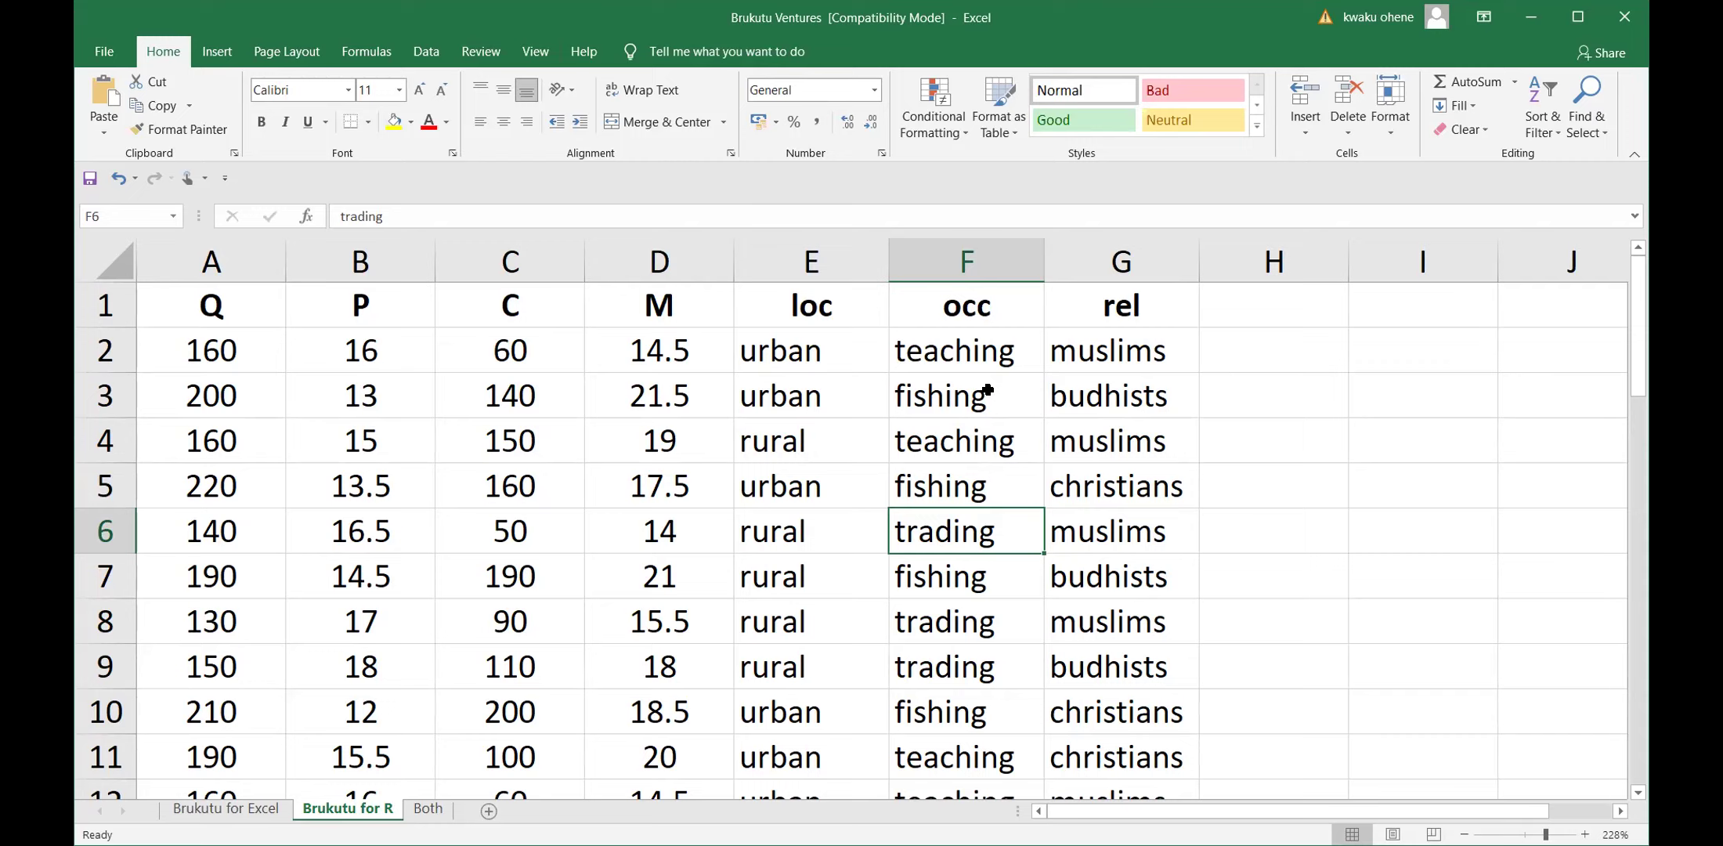
pyautogui.press('Up')
pyautogui.press('Up')
pyautogui.press('Up')
pyautogui.click(979, 340)
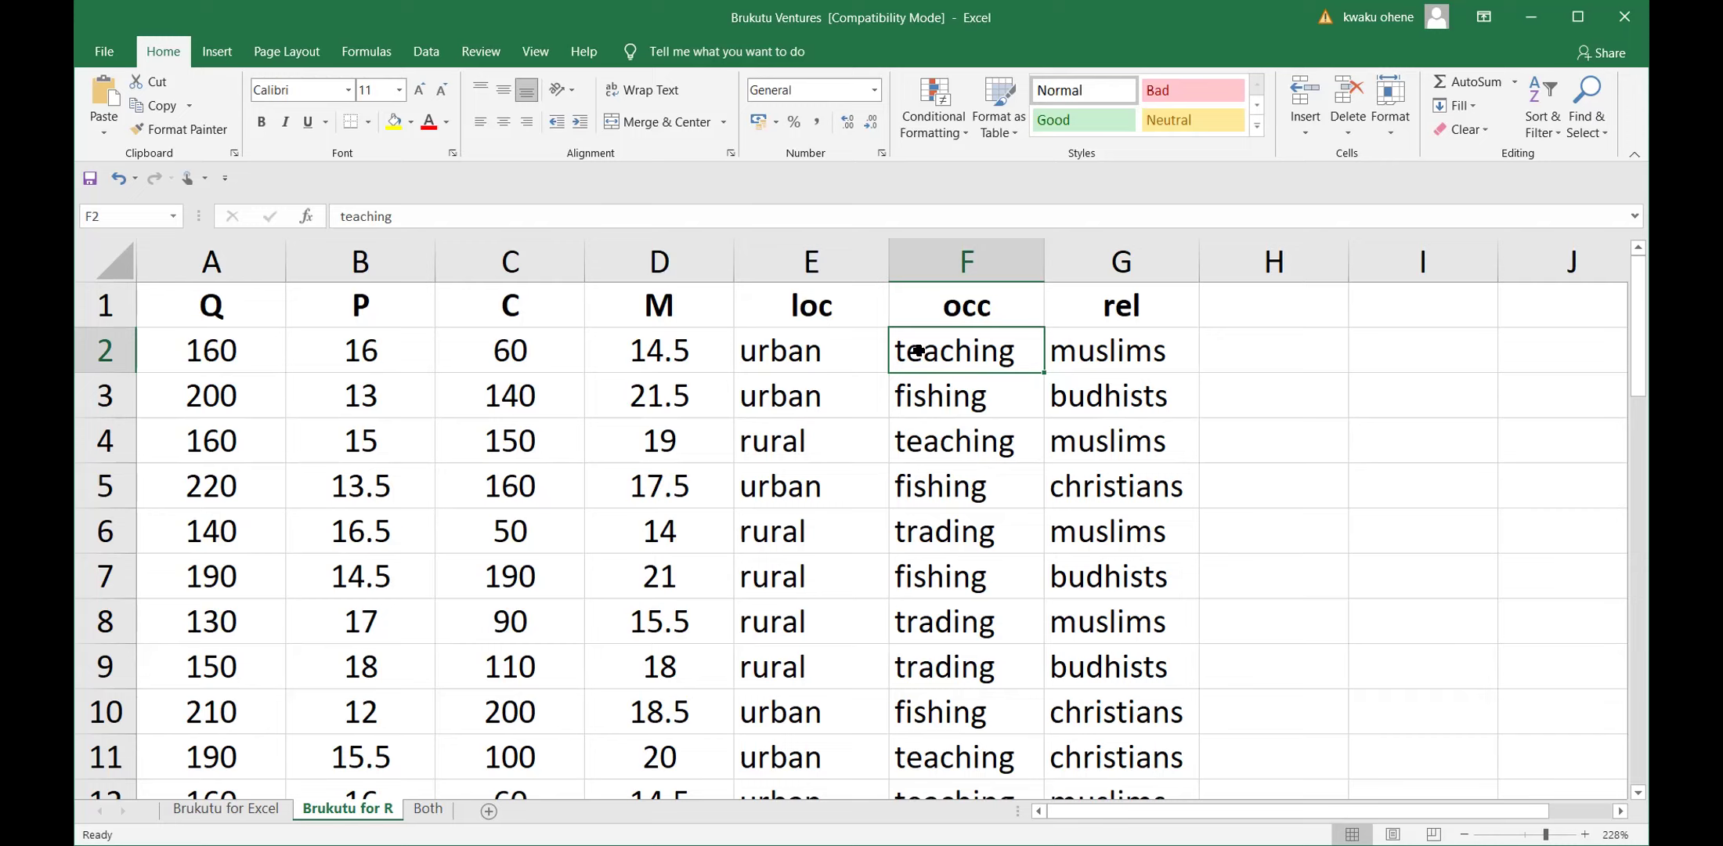
pyautogui.click(923, 397)
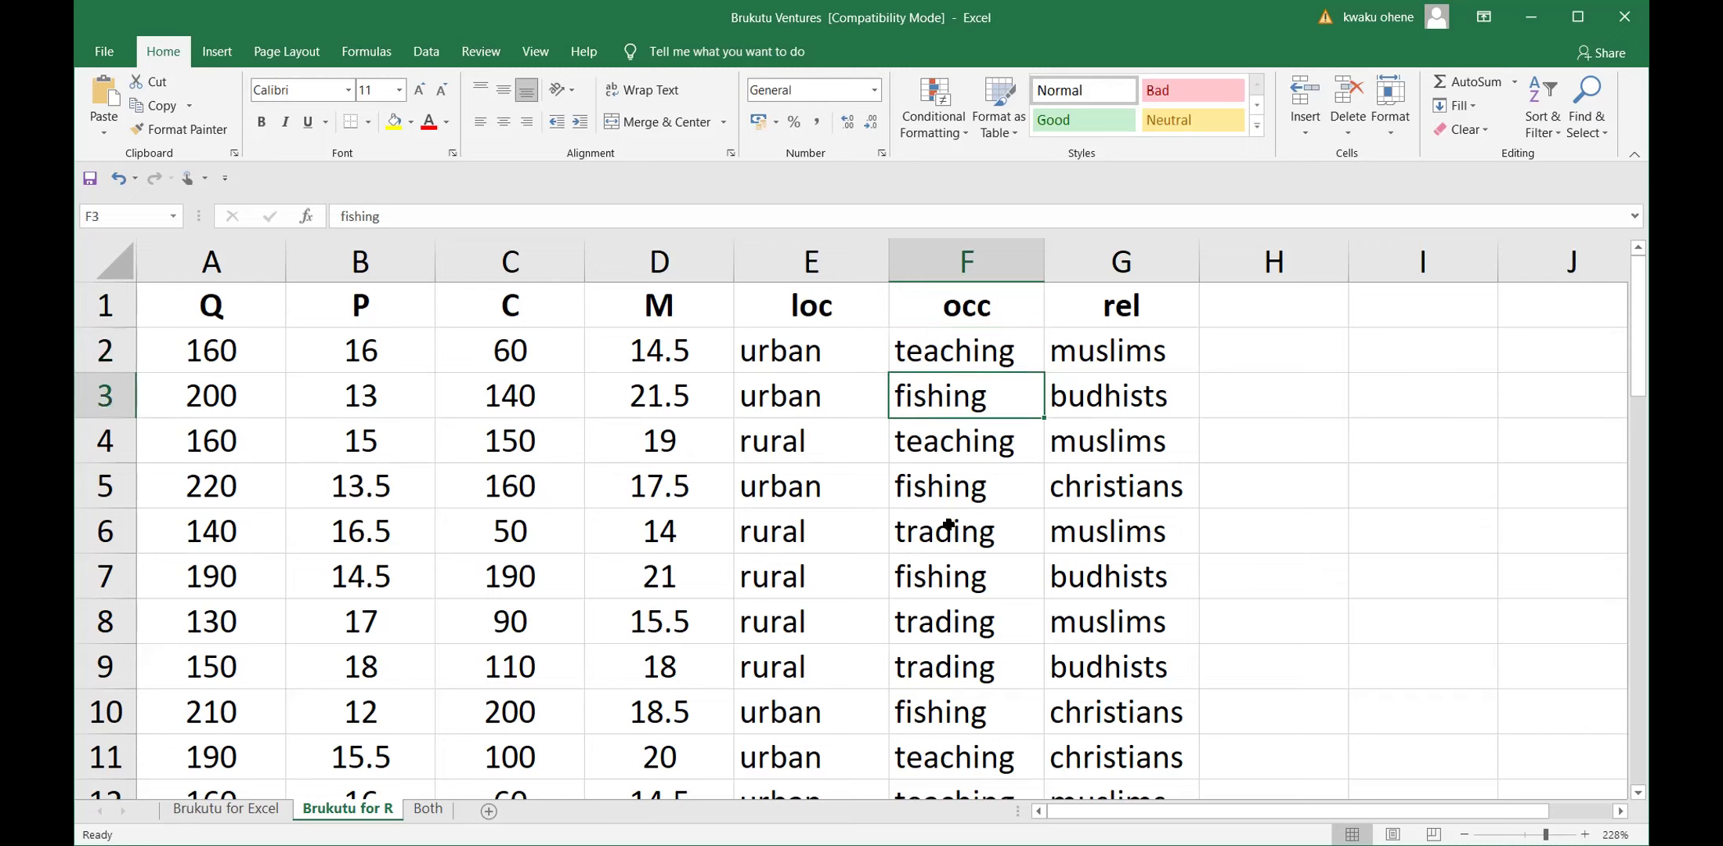
pyautogui.click(950, 544)
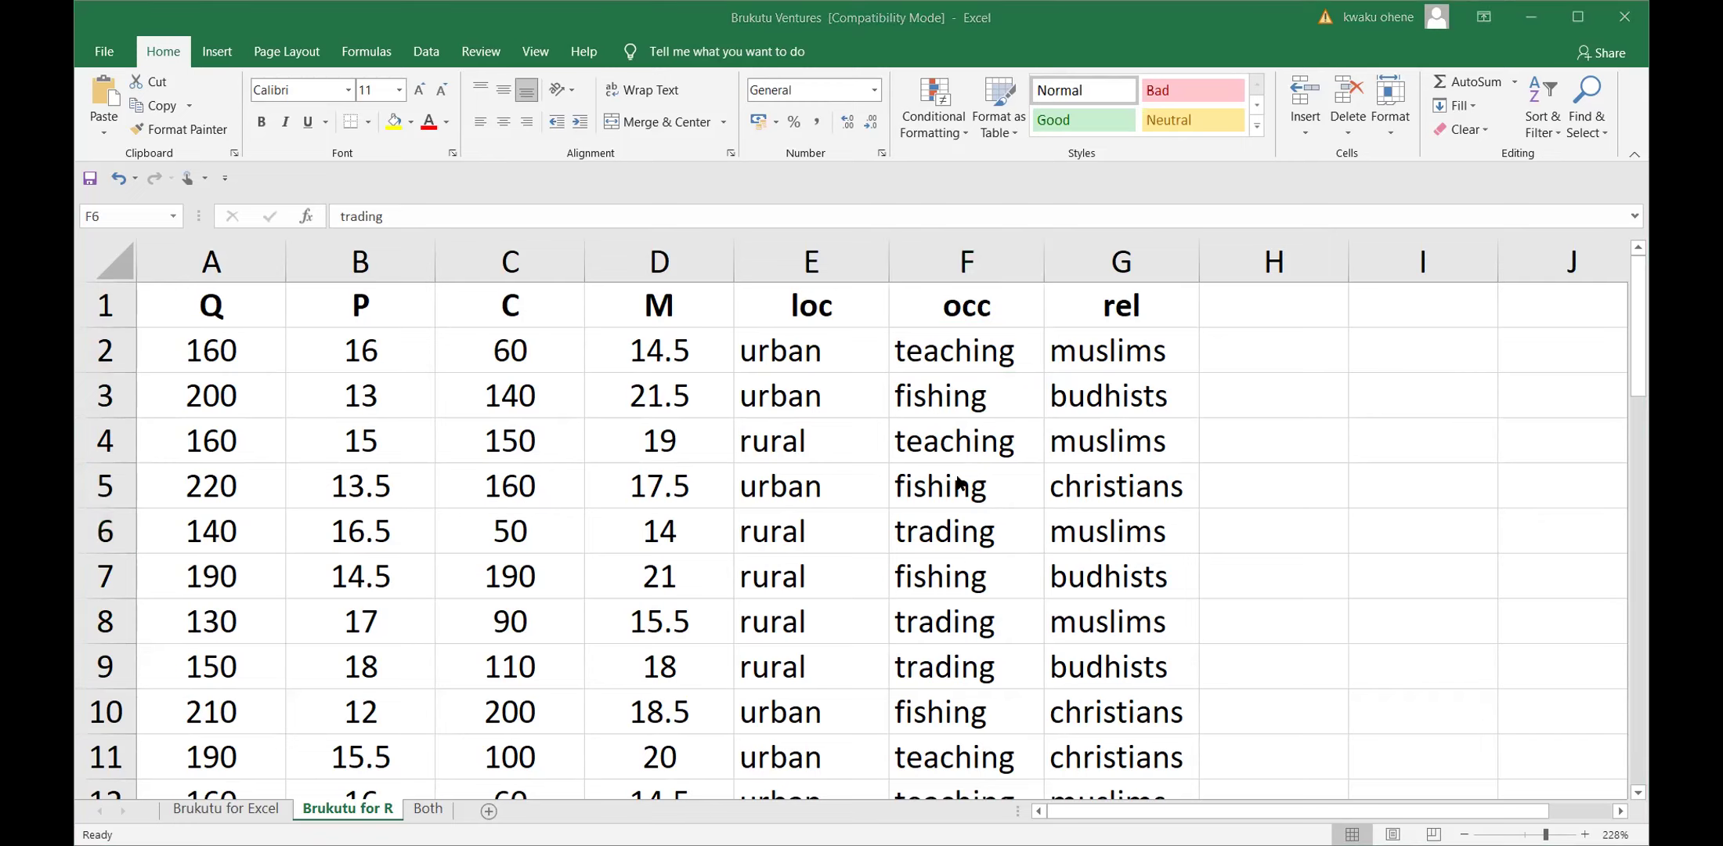
pyautogui.click(956, 475)
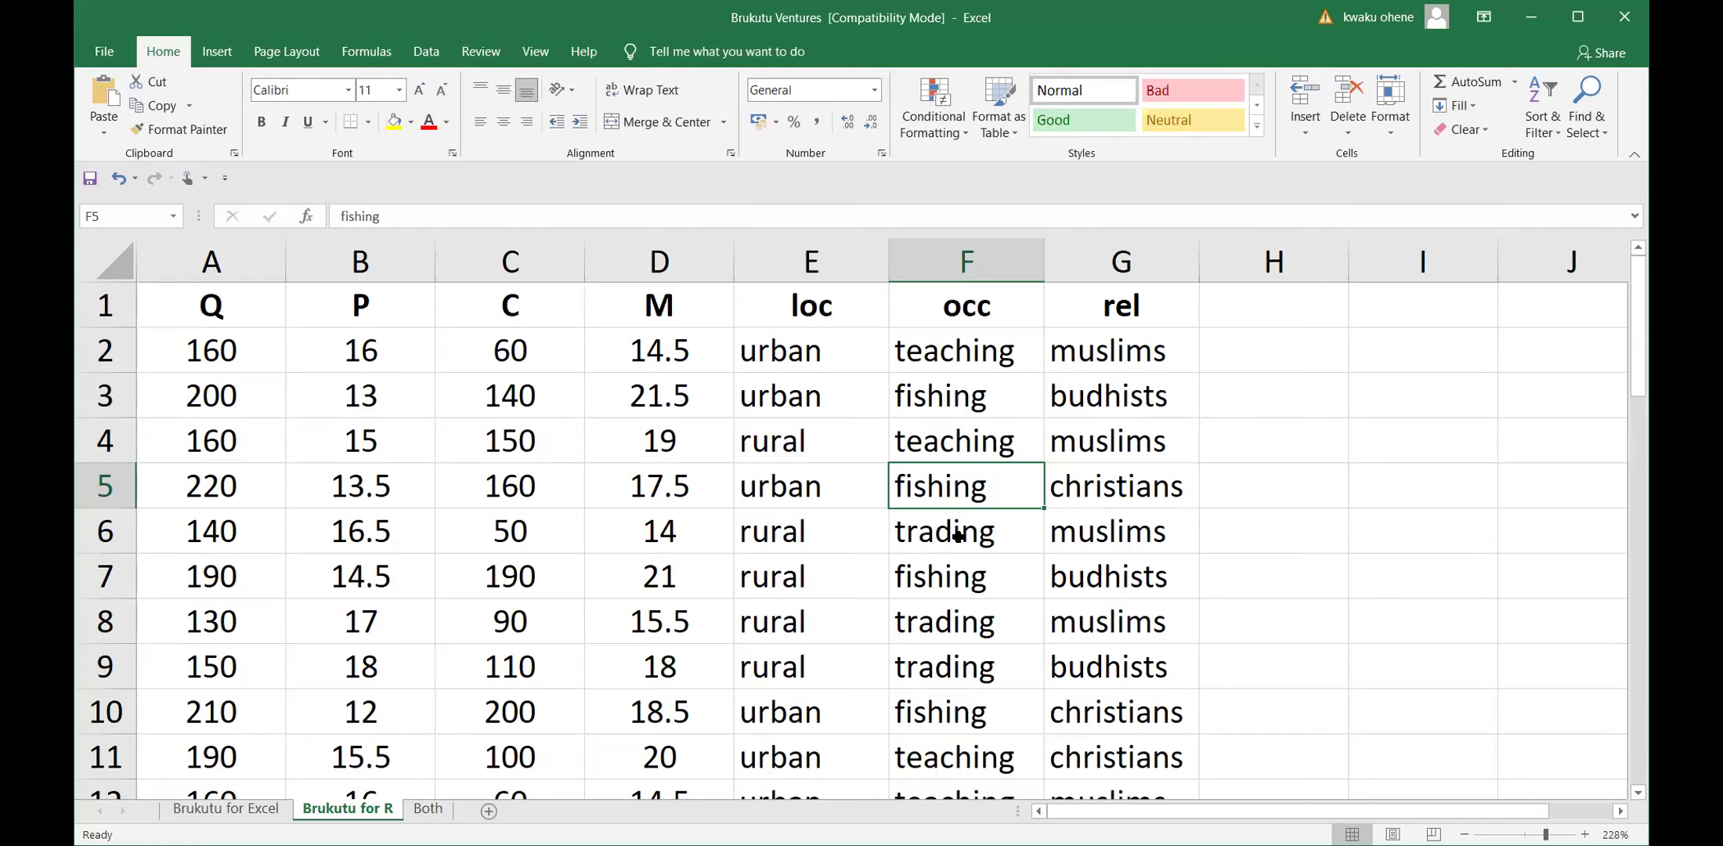
# Examine the rel column and its muslims, budhists and christians categories on the Brukutu for R sheet.
pyautogui.click(1146, 294)
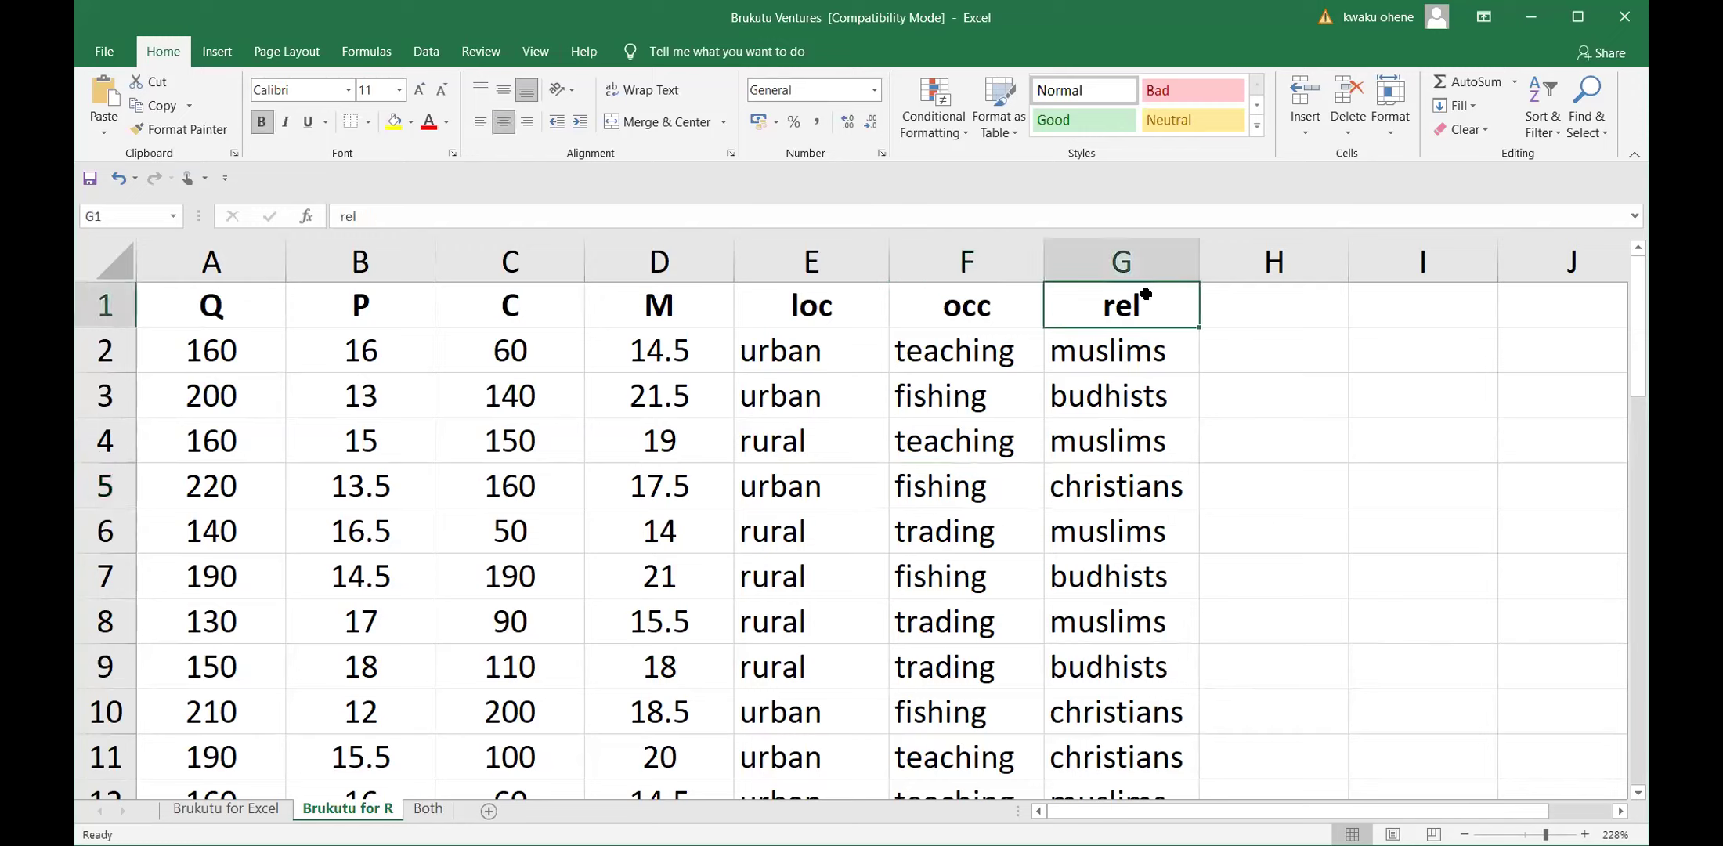
pyautogui.click(1130, 256)
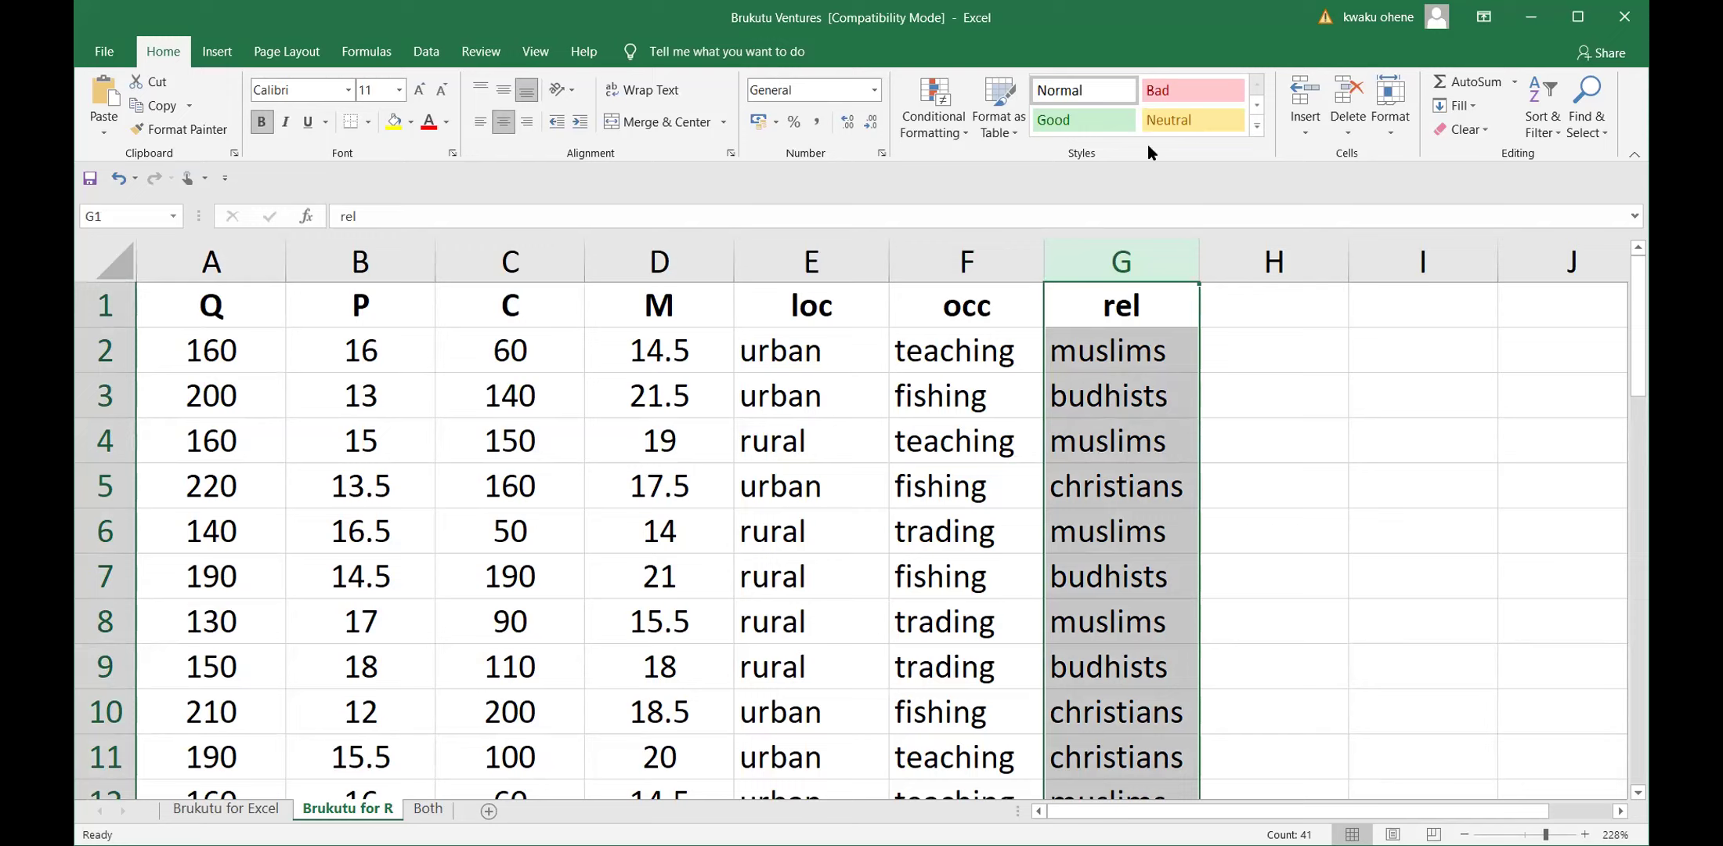
pyautogui.click(1108, 455)
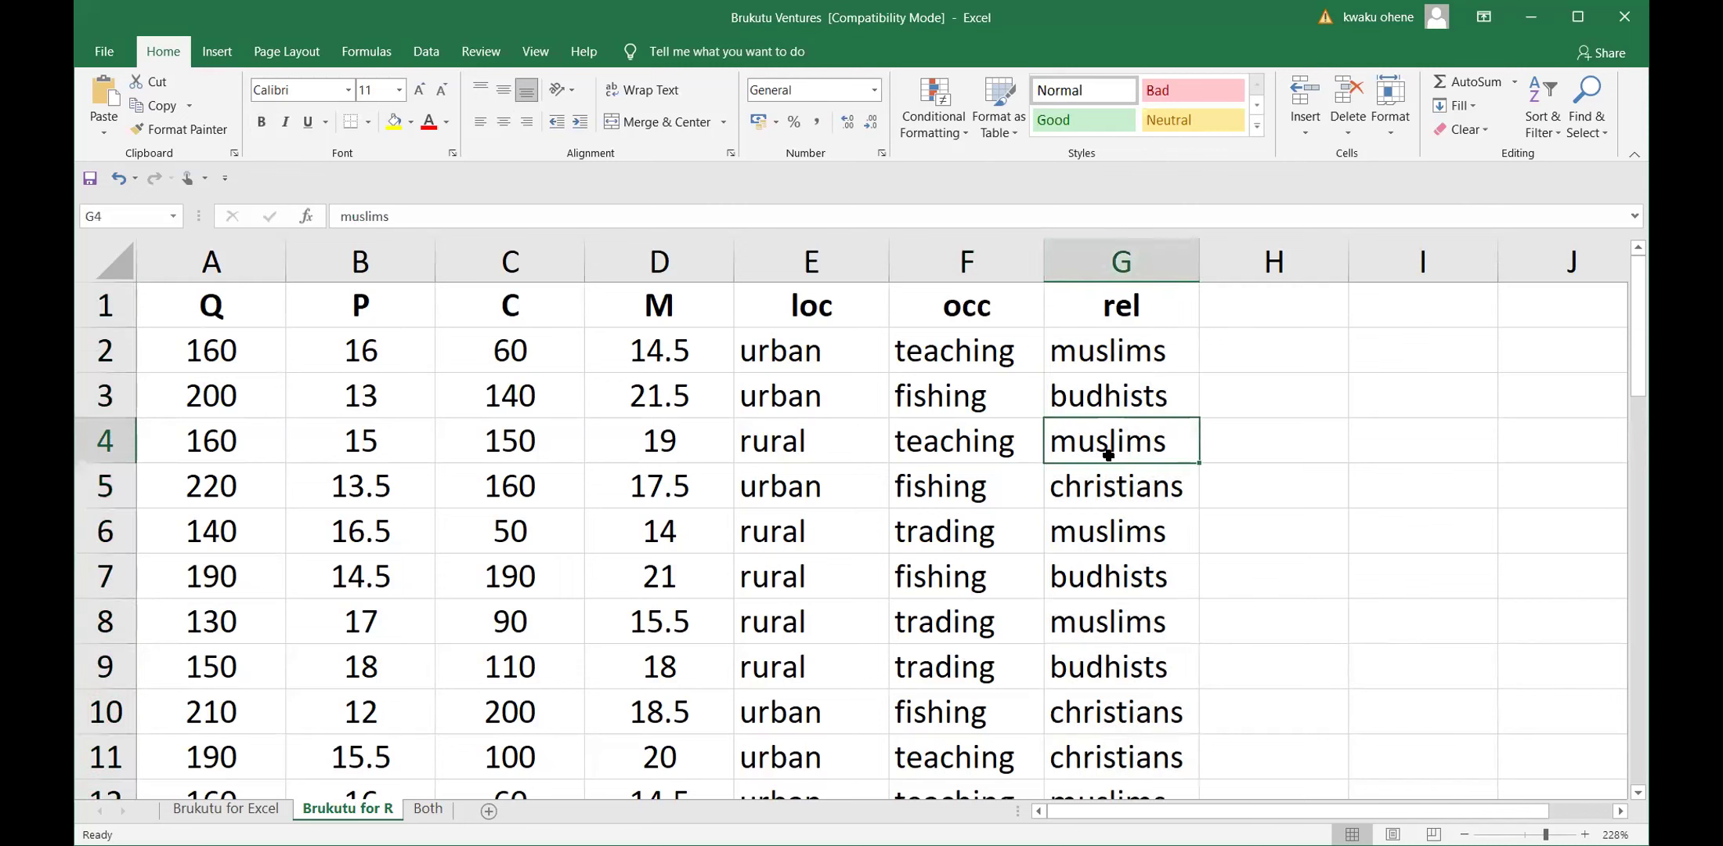
pyautogui.click(1071, 724)
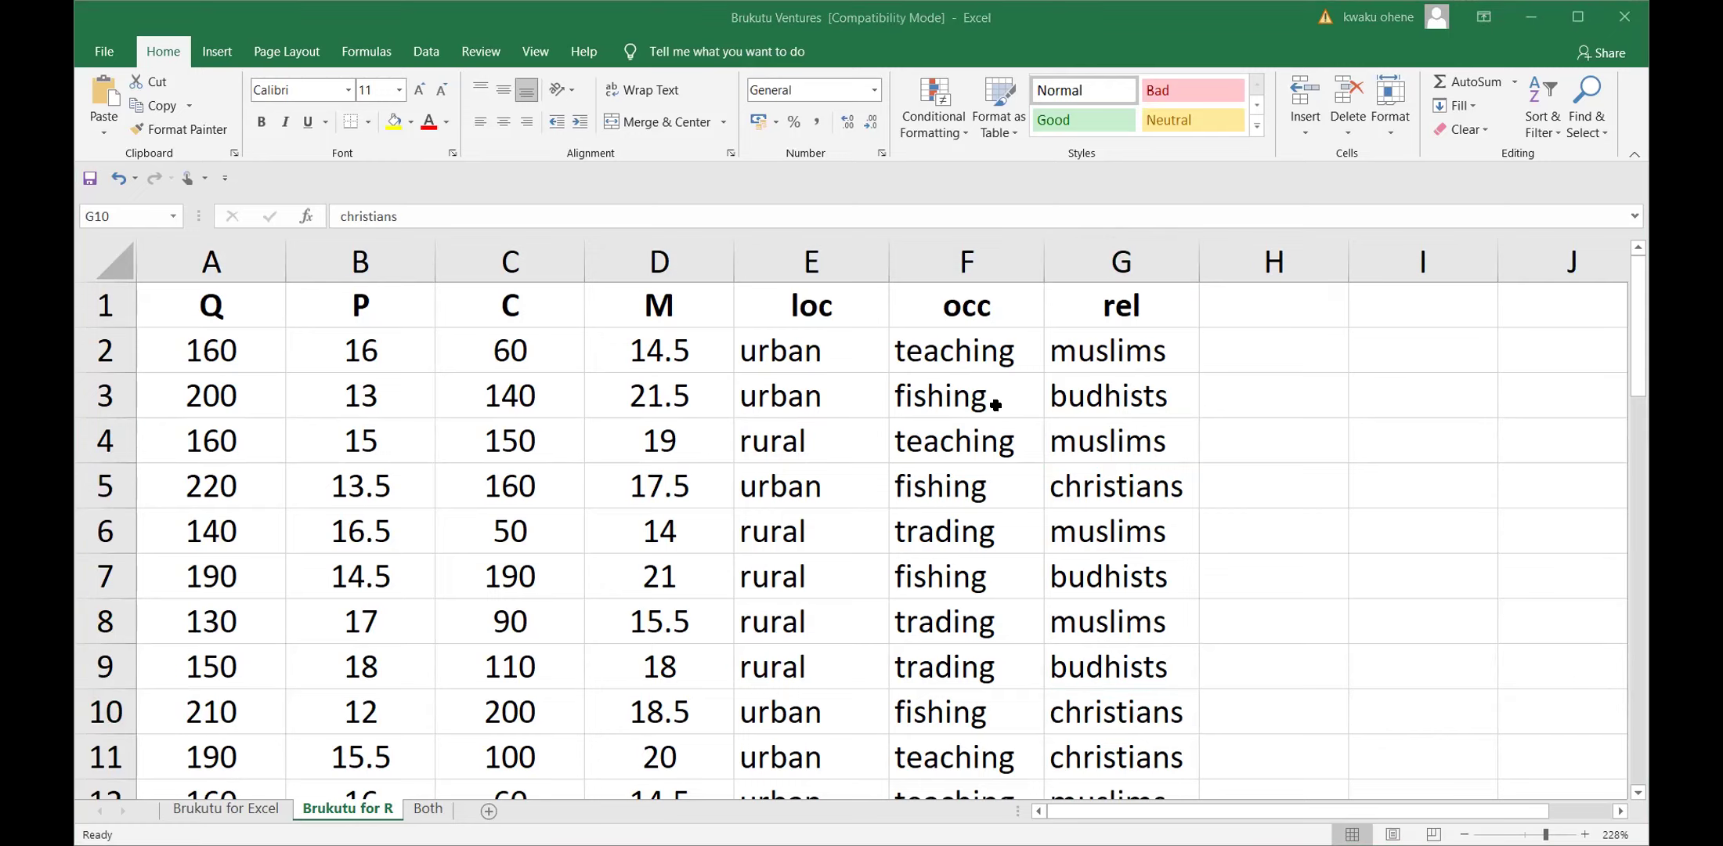
pyautogui.click(883, 423)
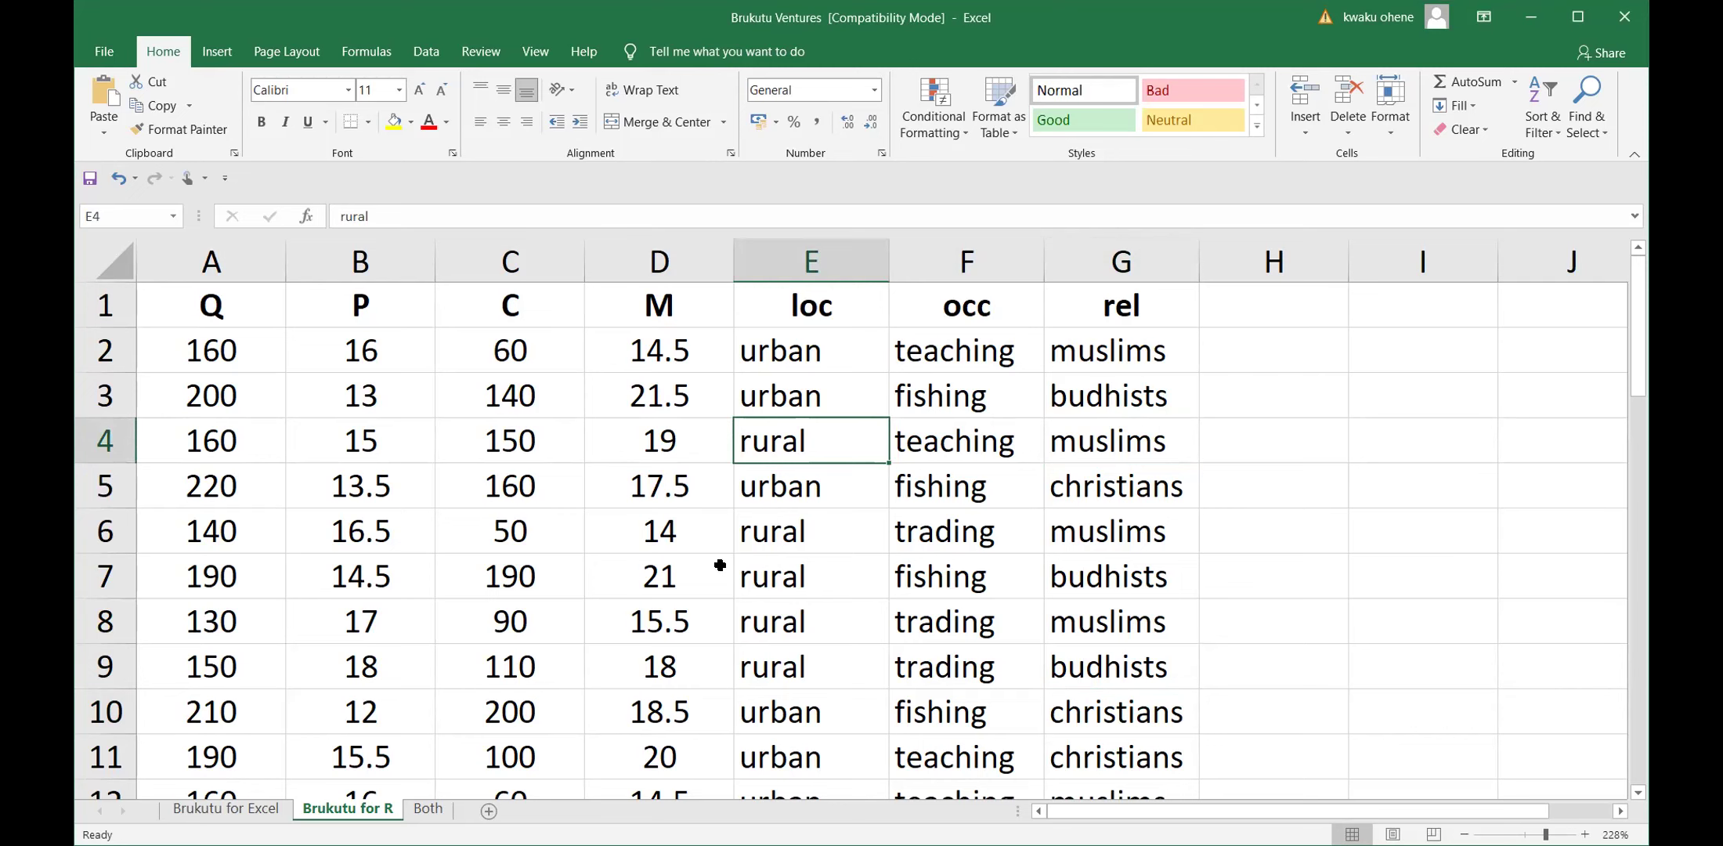
# Delete columns J through T containing the descriptive statistics and correlation tables from the Brukutu for Excel sheet.
pyautogui.click(266, 810)
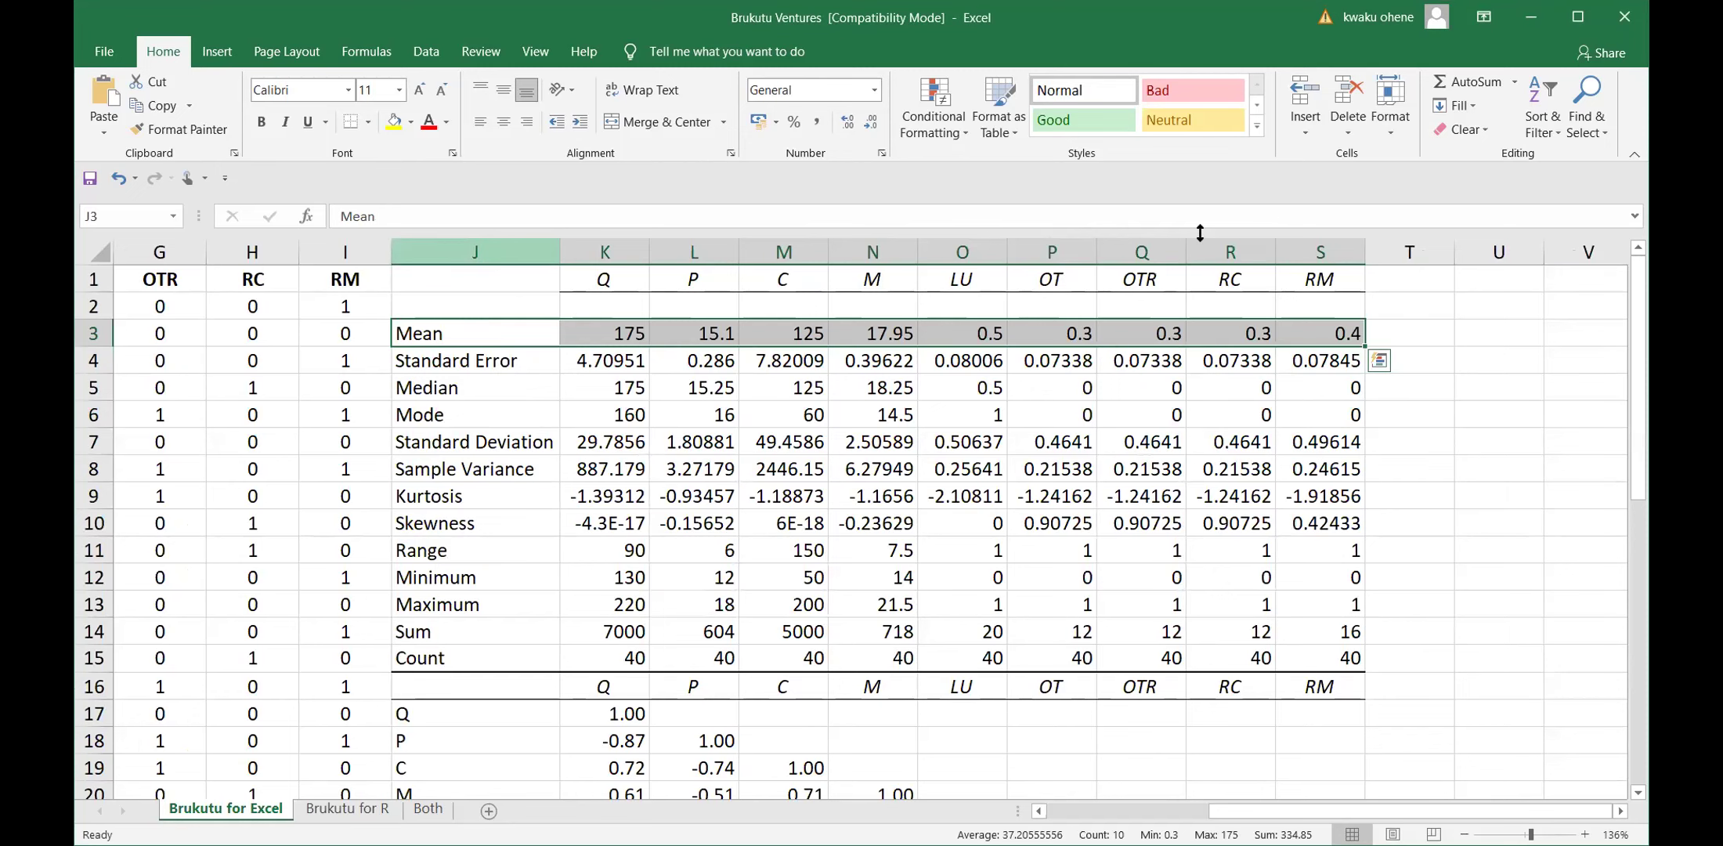
pyautogui.moveTo(476, 252); pyautogui.dragTo(1409, 252)
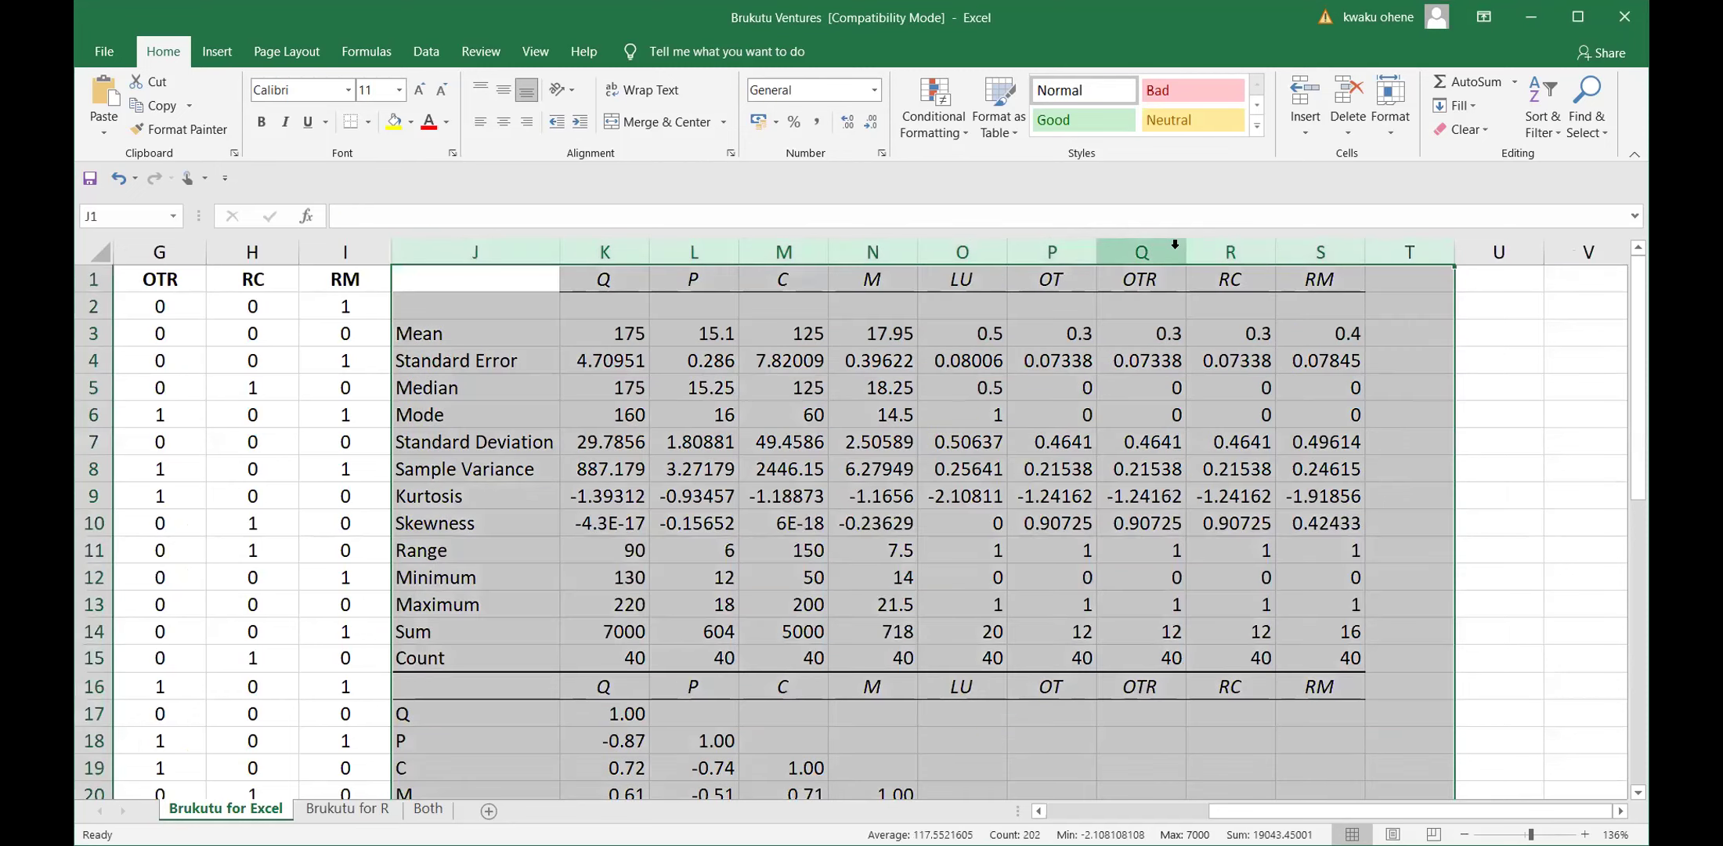
pyautogui.rightClick(1201, 426)
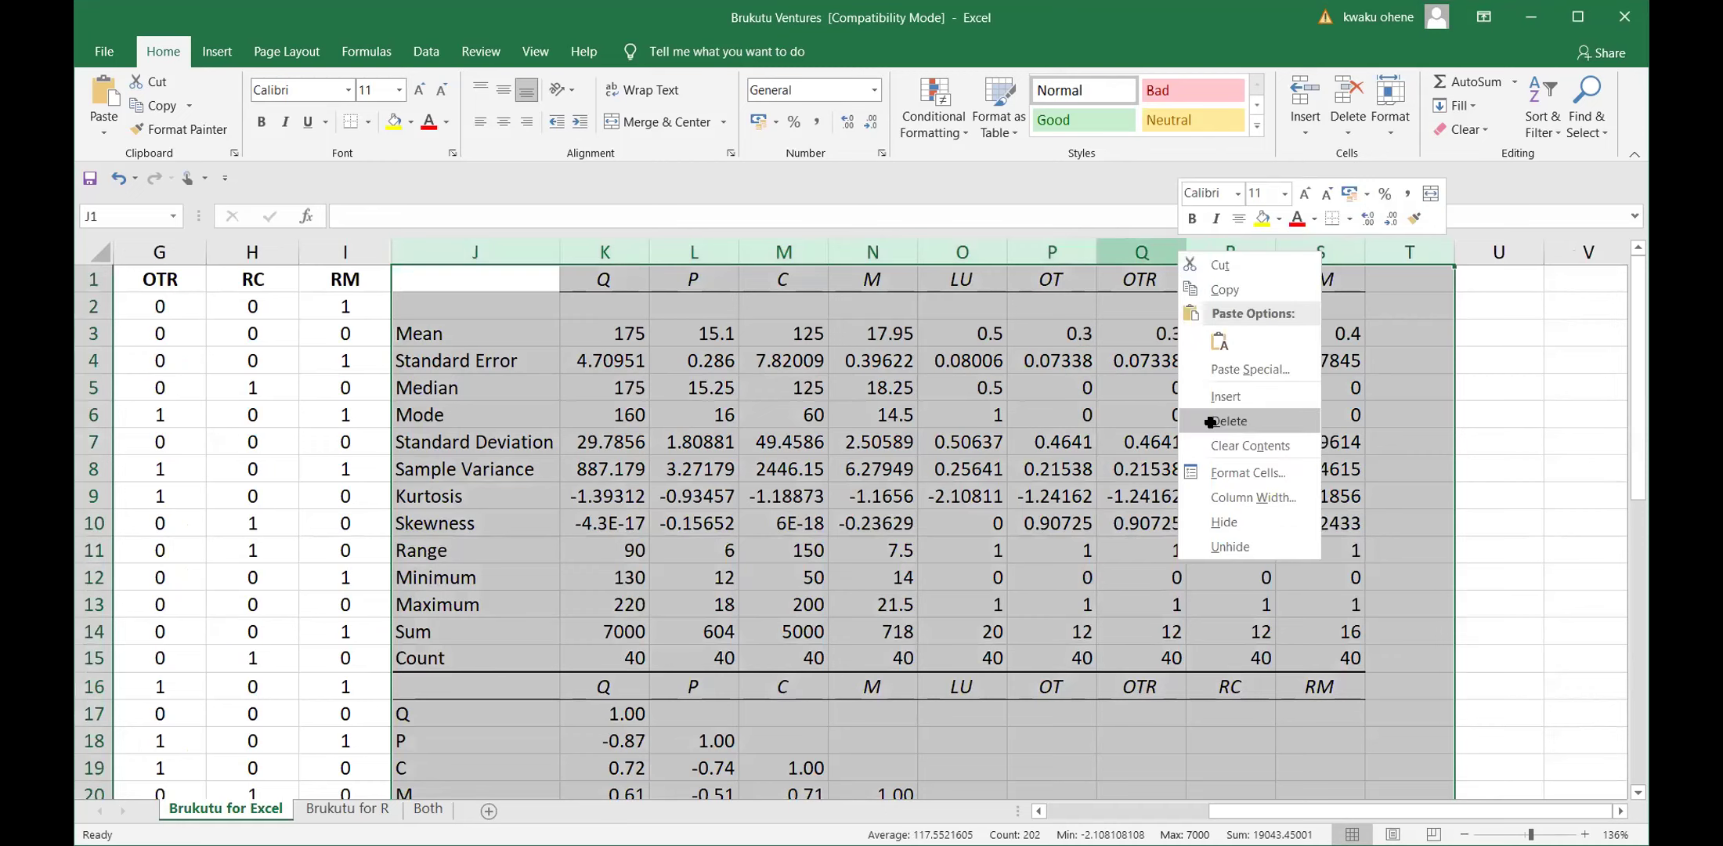
pyautogui.press('Return')
pyautogui.click(717, 441)
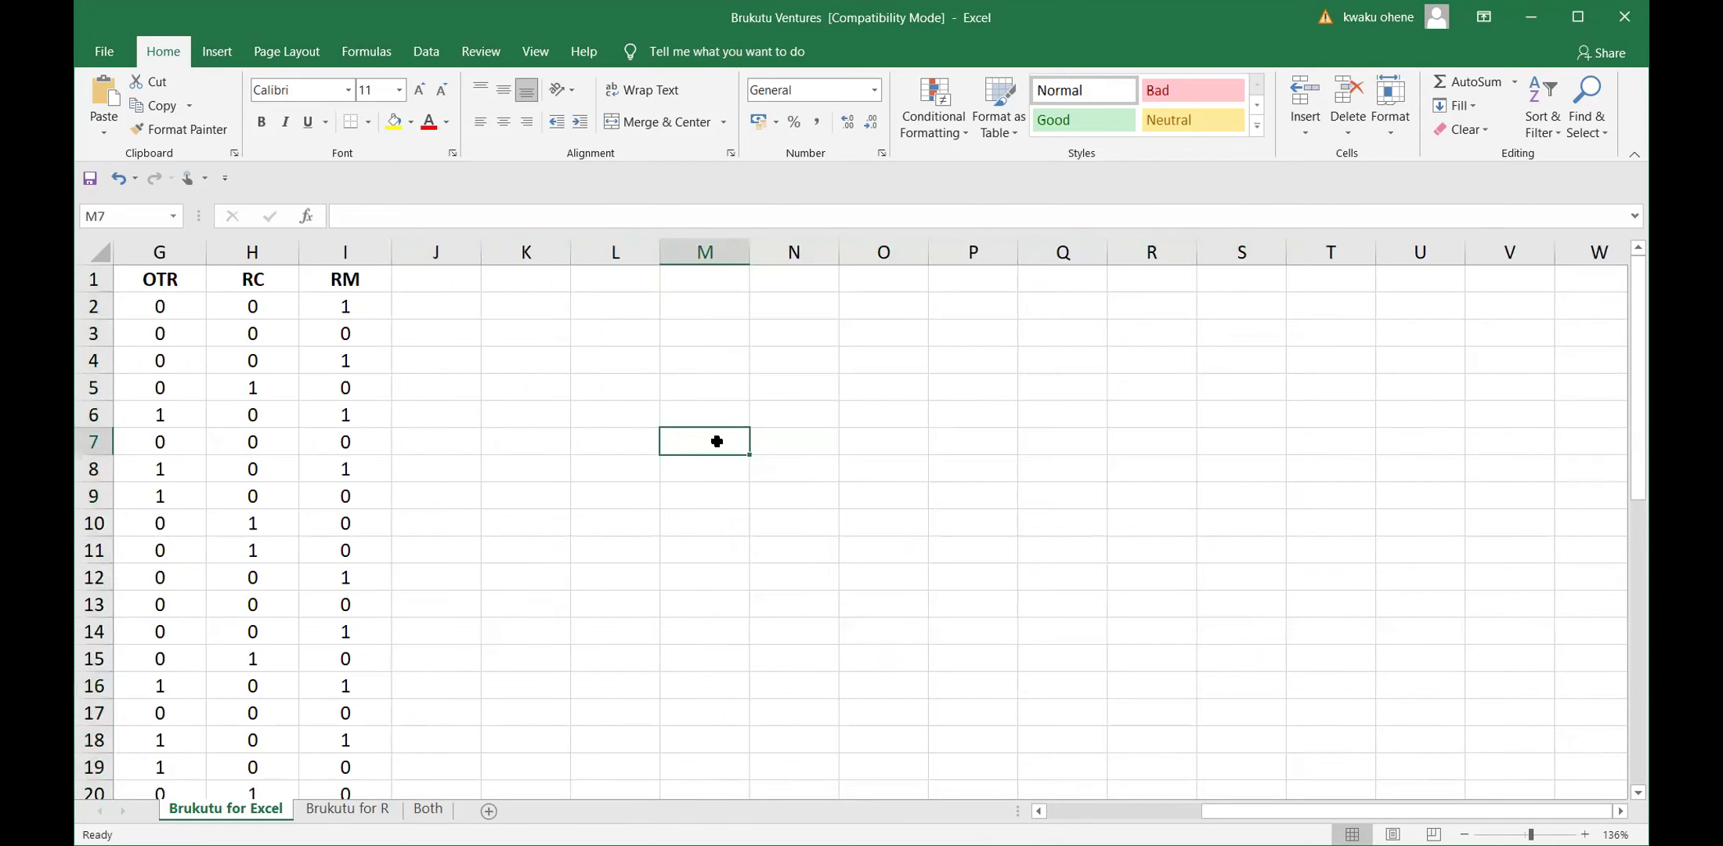
# Examine the dummy-coded columns LU, OT, OTR, RC and RM on the Brukutu for Excel sheet.
pyautogui.press('Left')
pyautogui.press('Left')
pyautogui.press('Left')
pyautogui.press('Home')
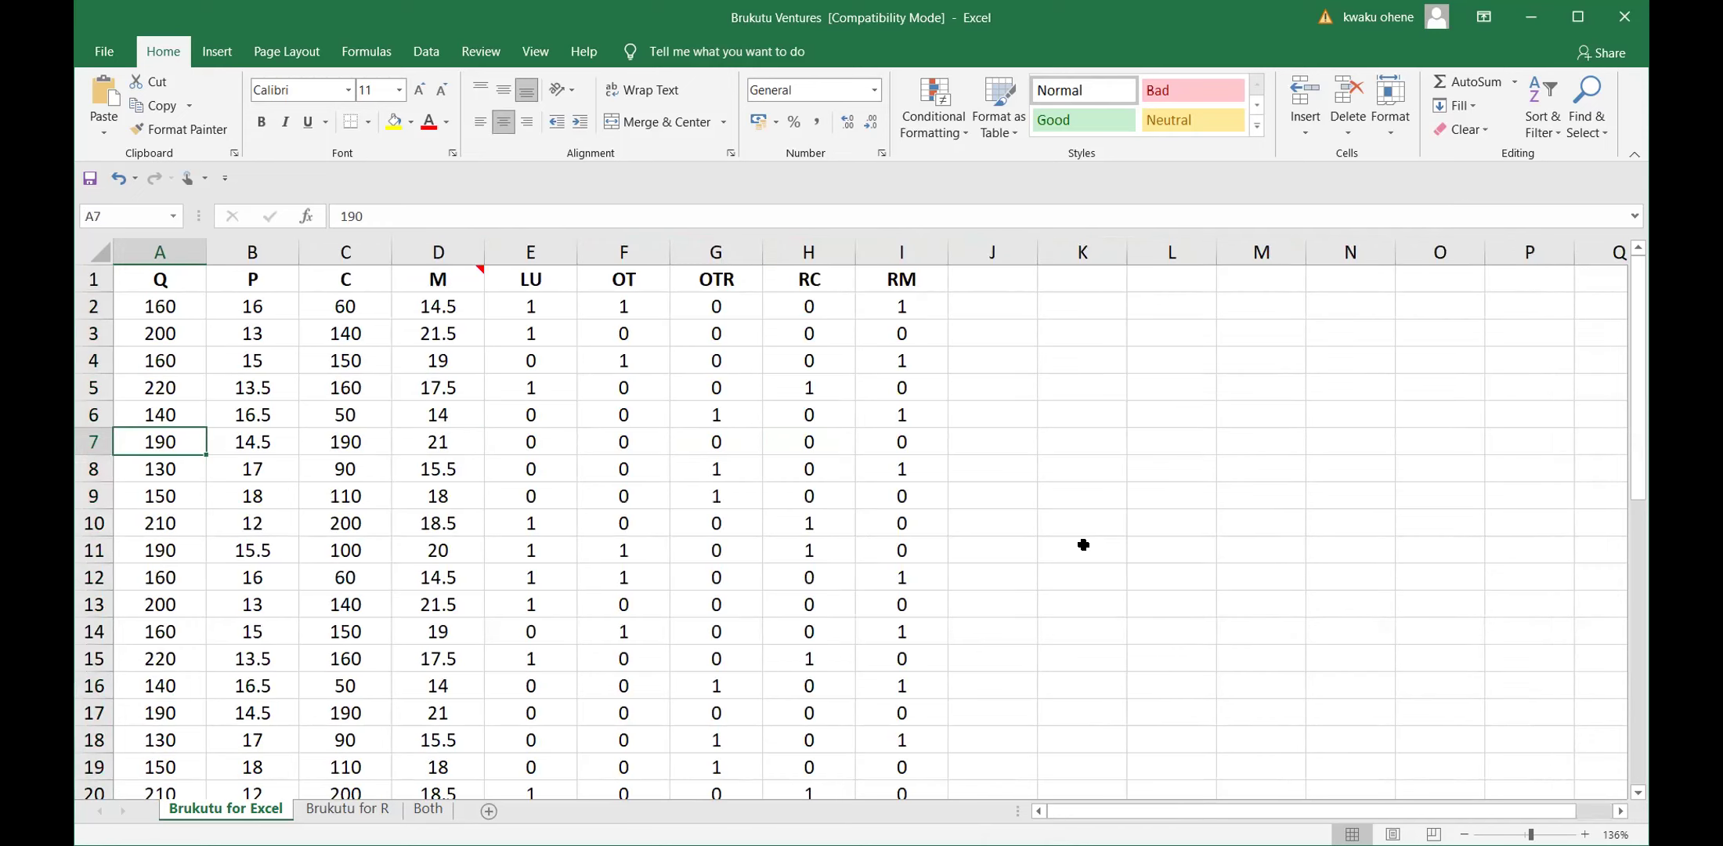
pyautogui.click(562, 239)
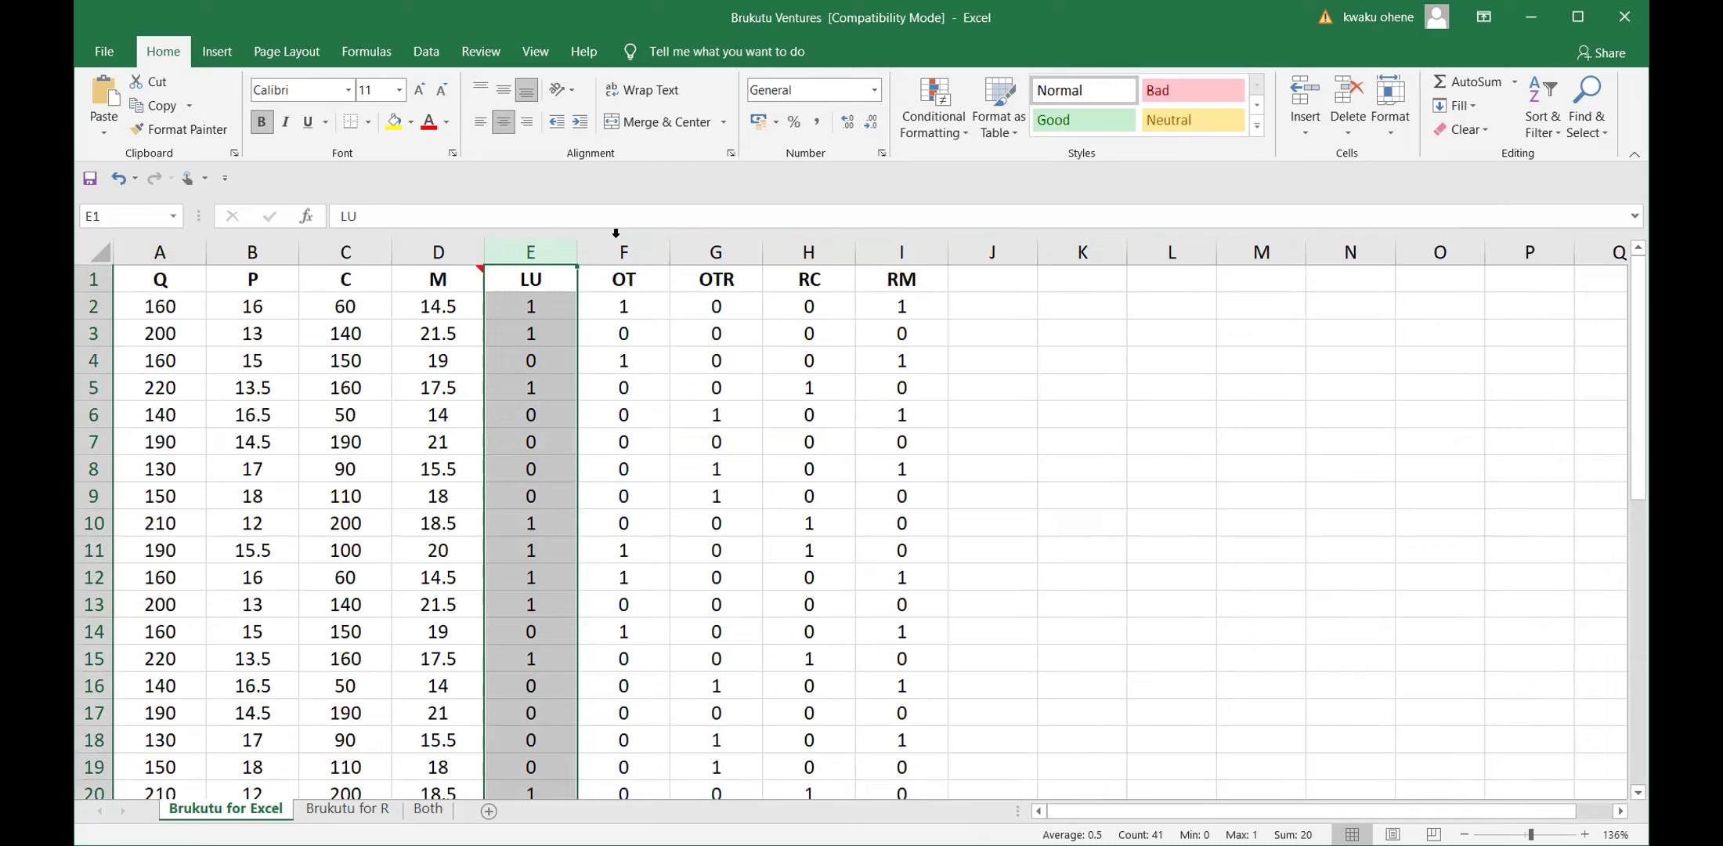
pyautogui.moveTo(615, 274); pyautogui.dragTo(684, 259)
pyautogui.hotkey('shift', 'Right')
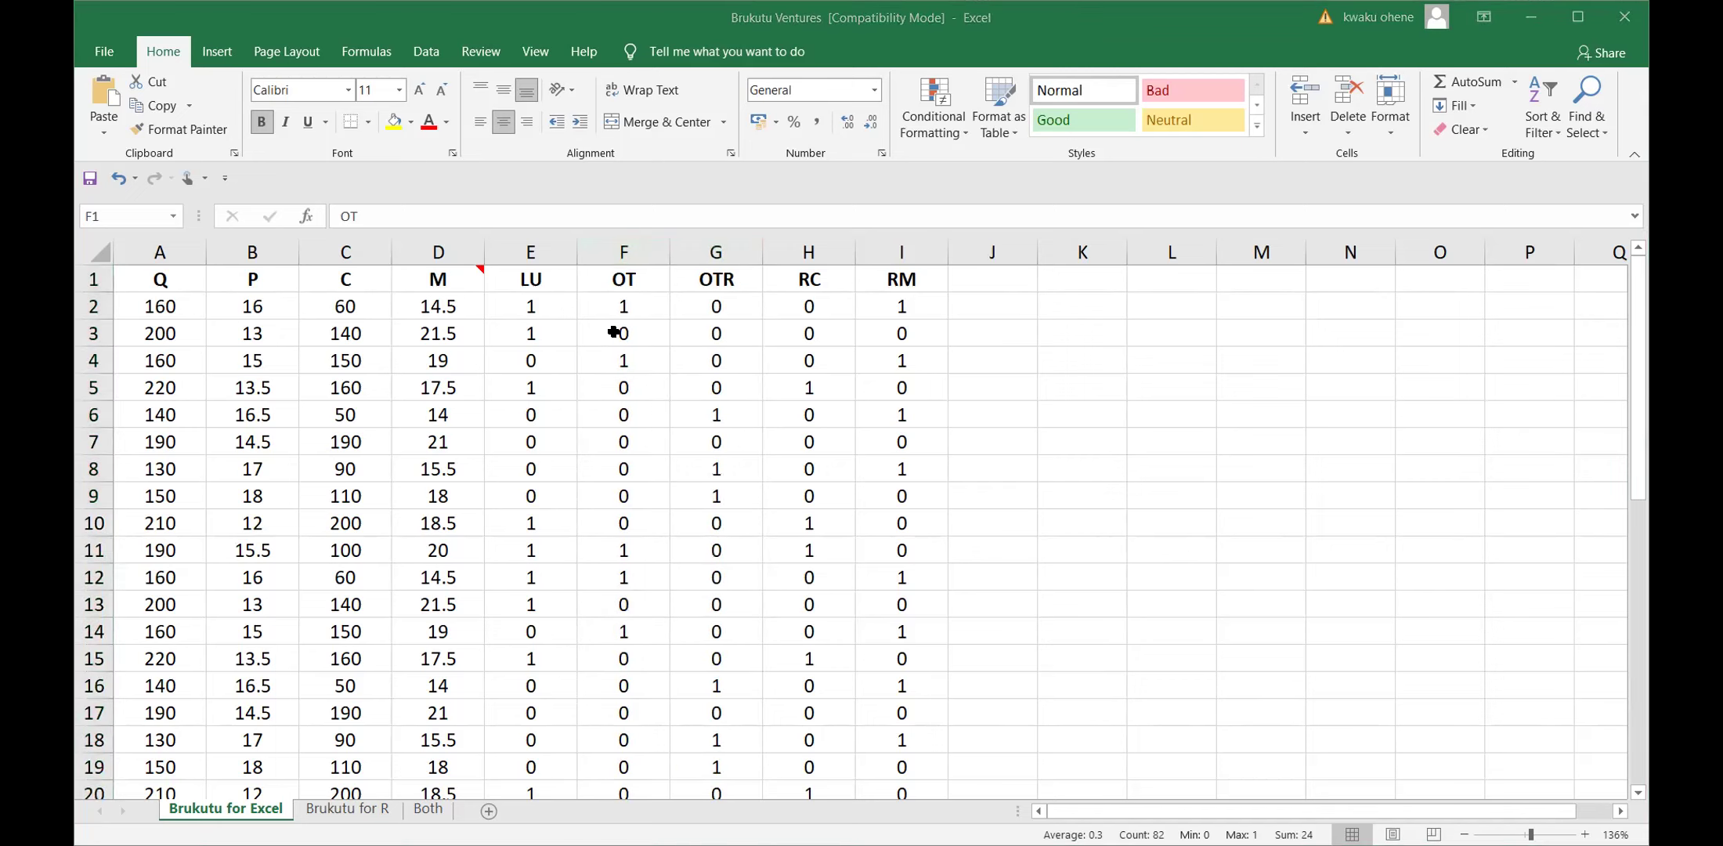
pyautogui.click(614, 333)
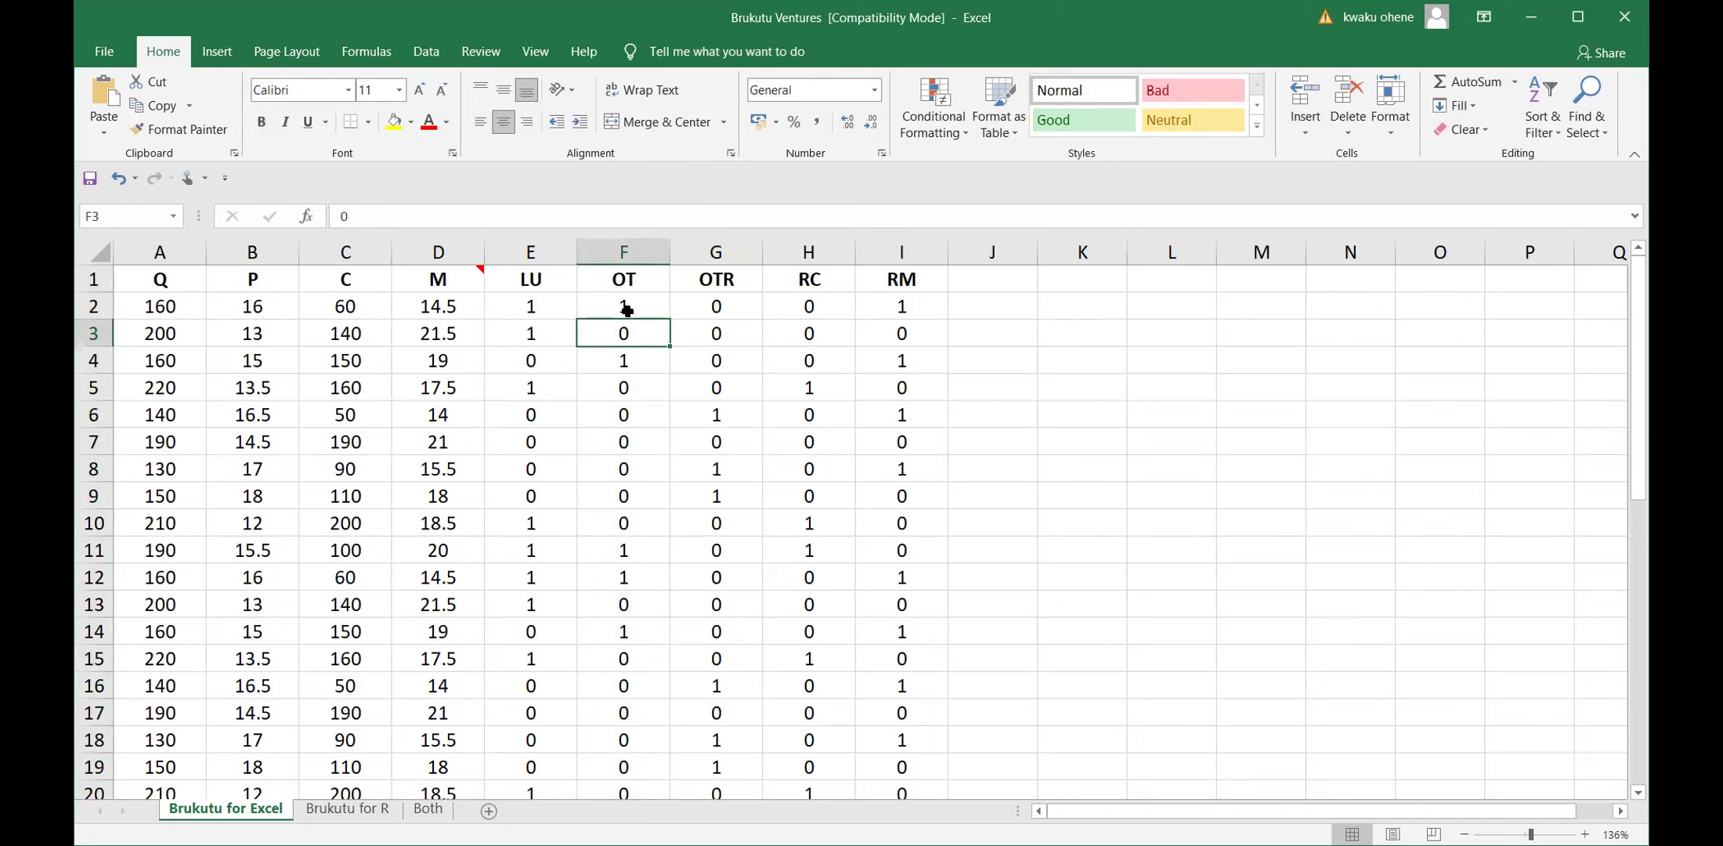
pyautogui.click(625, 386)
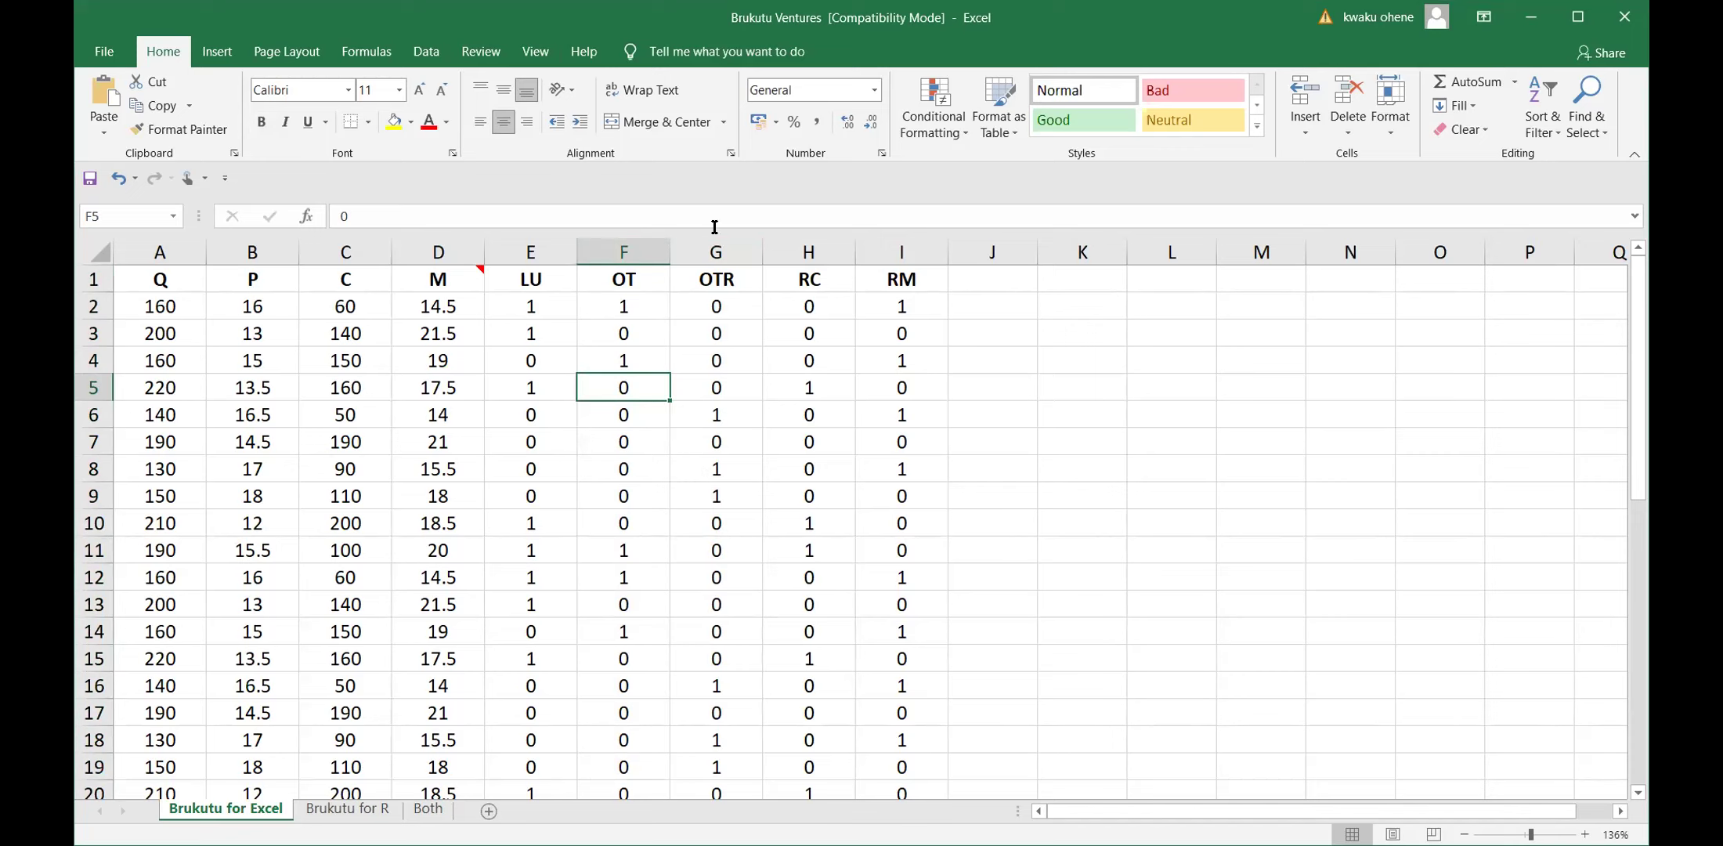
pyautogui.click(721, 251)
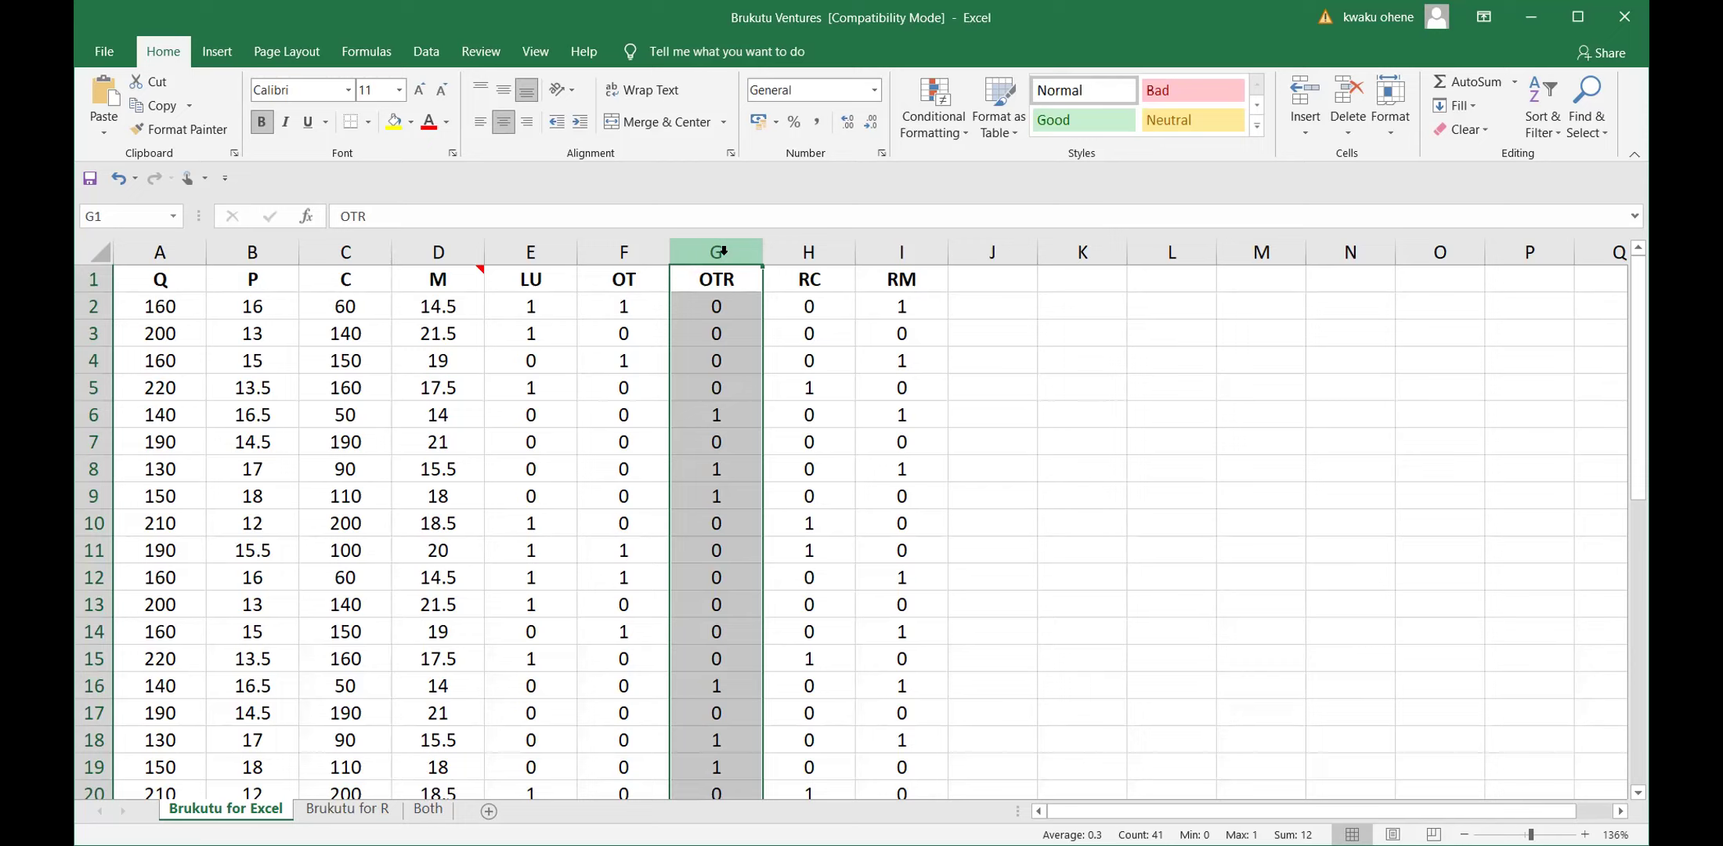
pyautogui.click(820, 245)
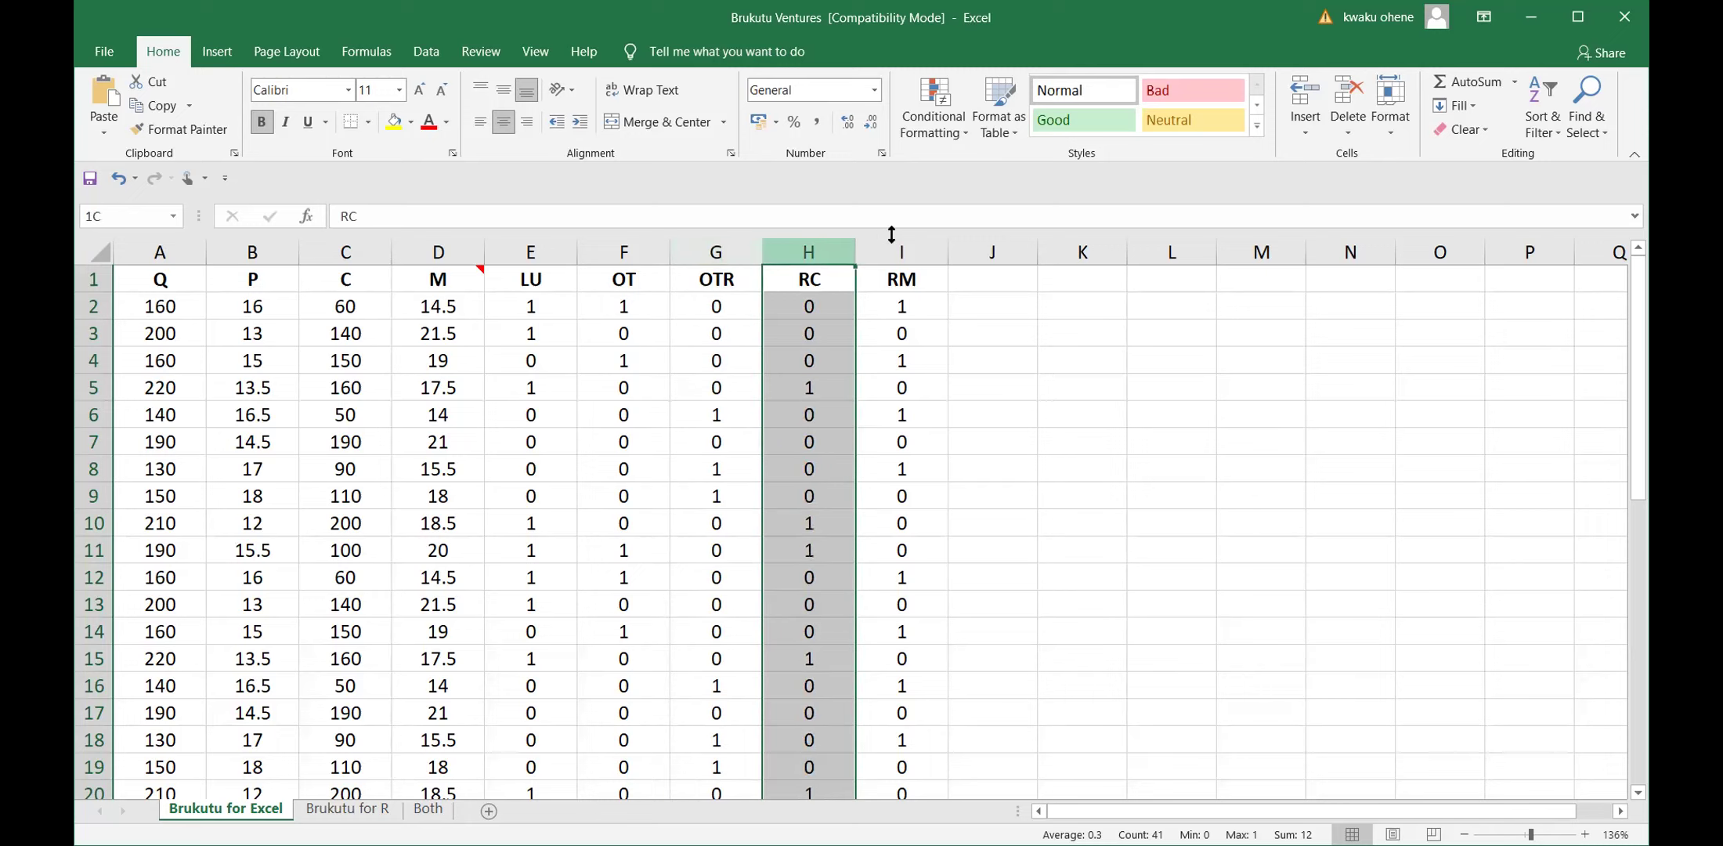
pyautogui.hotkey('shift', 'Right')
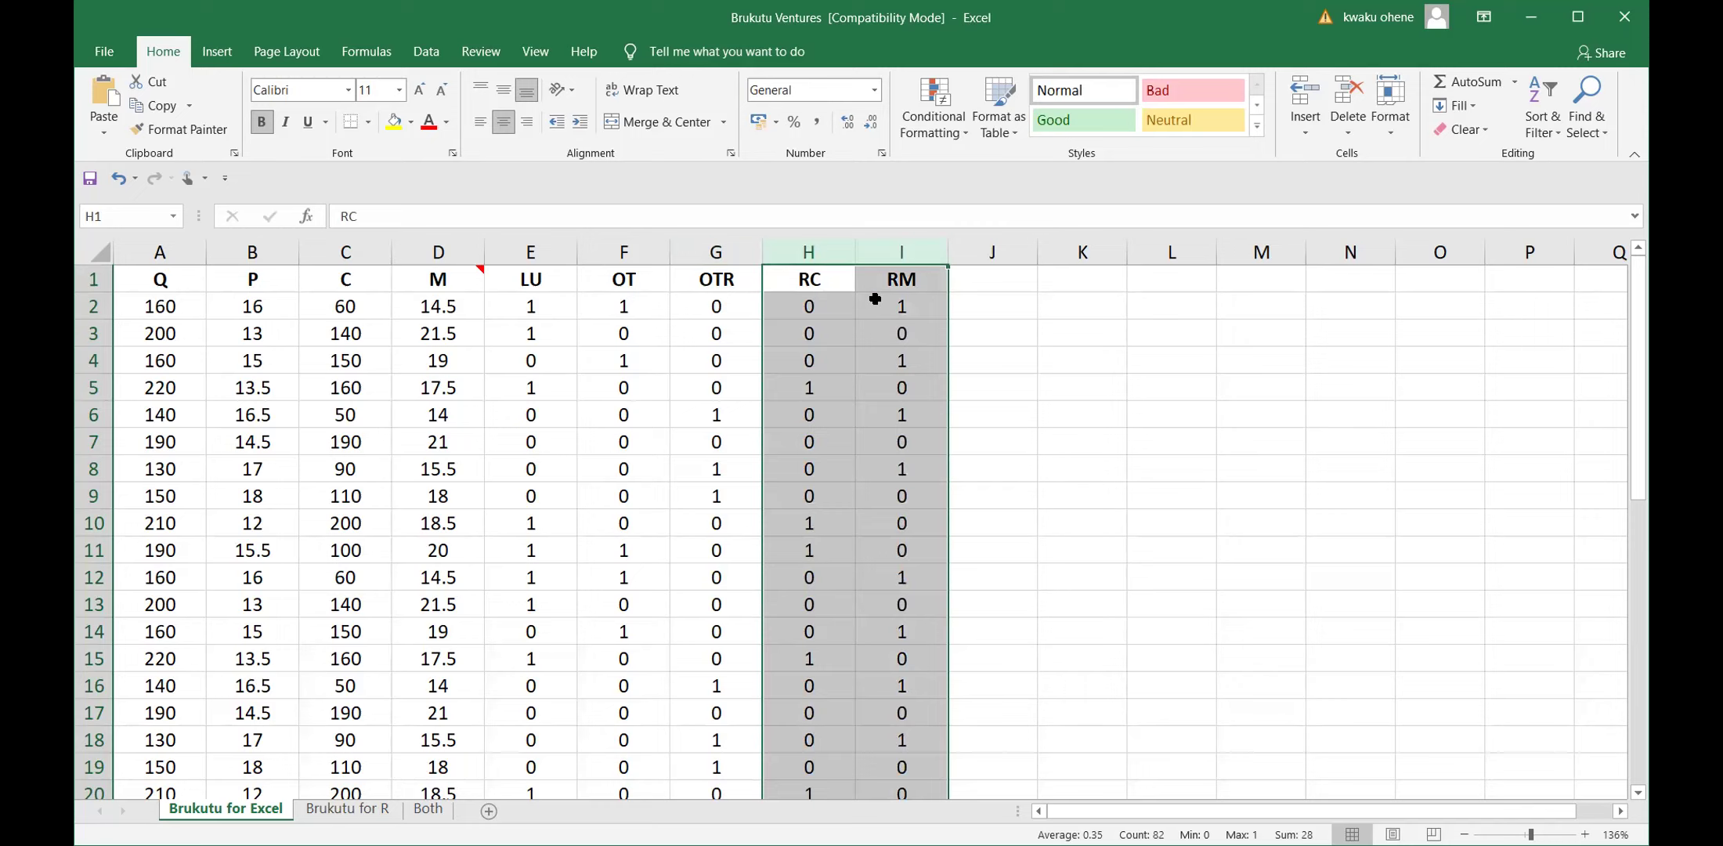
# Return to the Brukutu for R sheet and select cell E7 in the loc column.
pyautogui.click(669, 370)
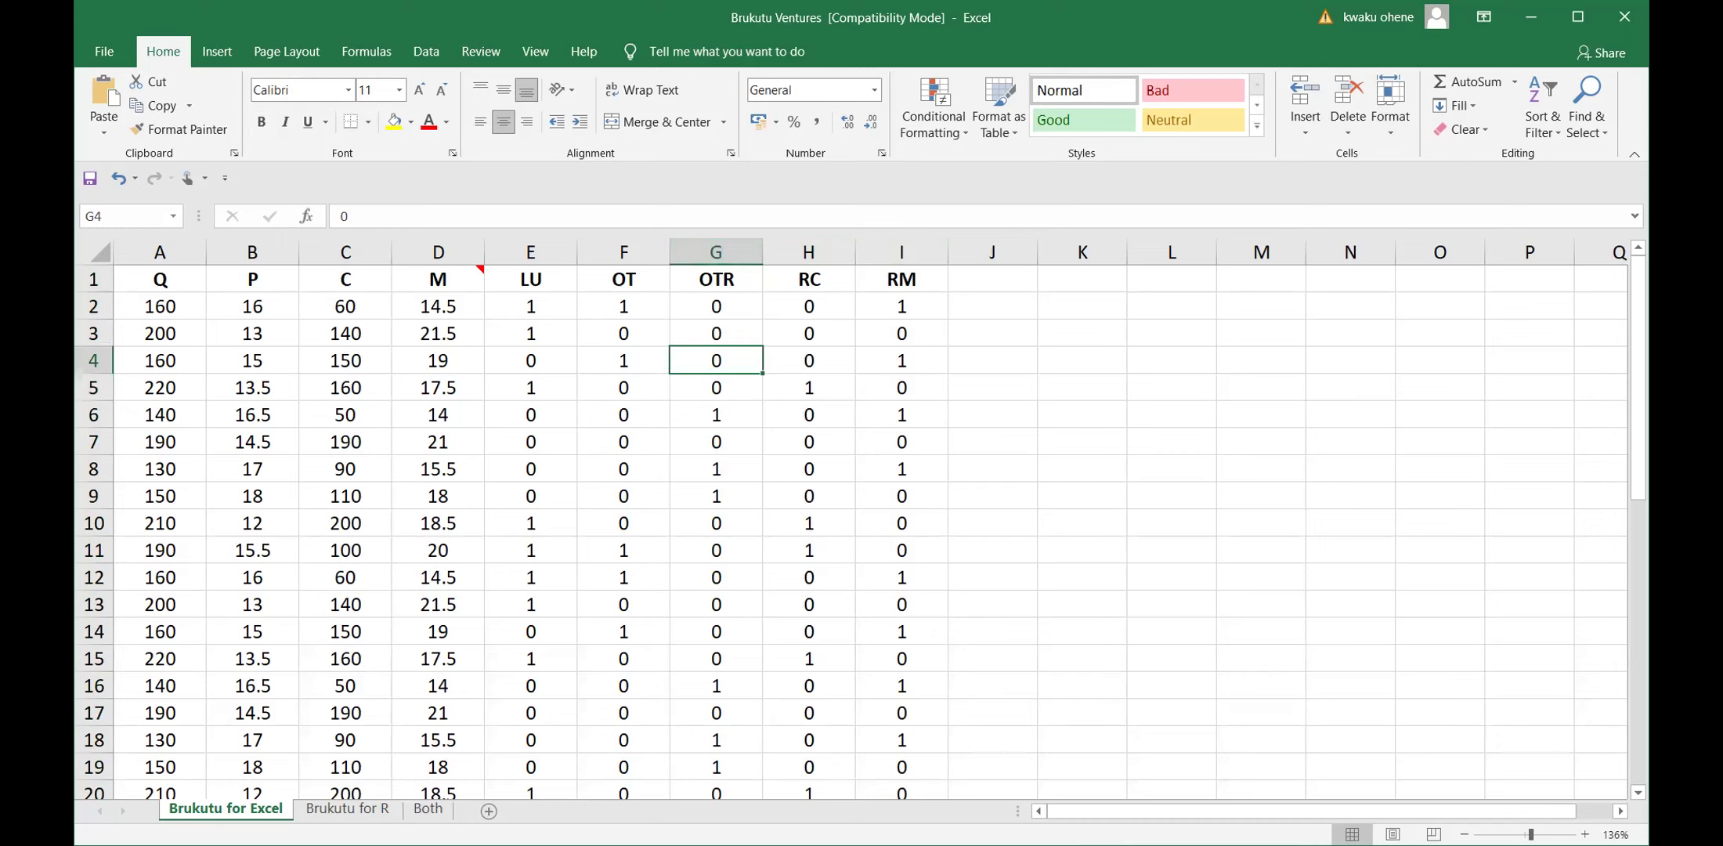
pyautogui.hotkey('ctrl', 'pagedown')
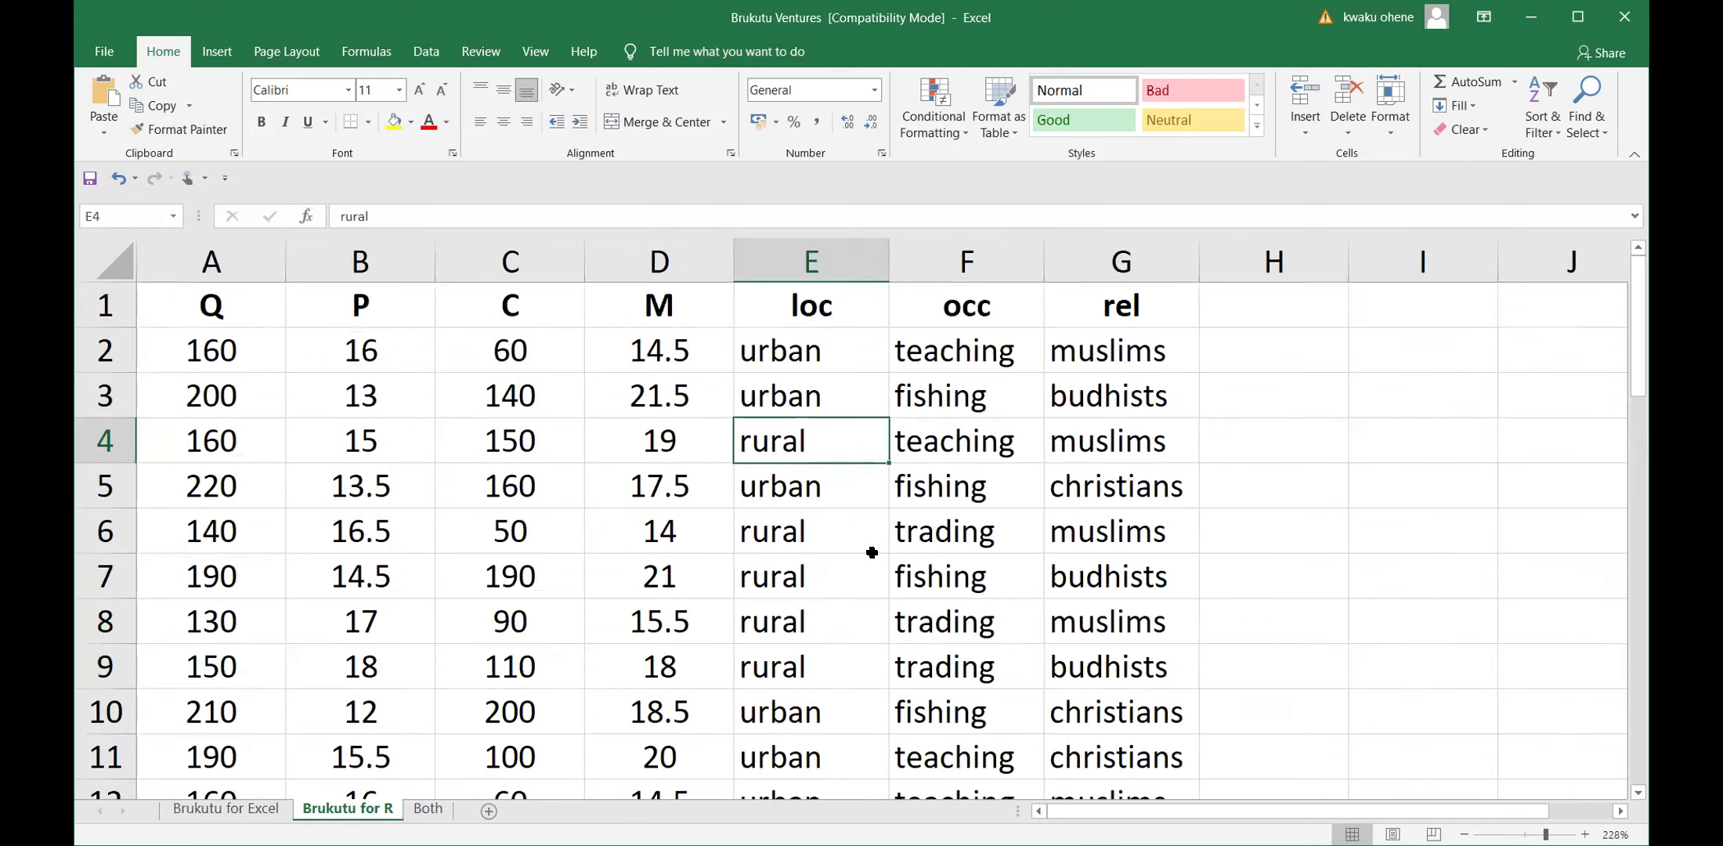
pyautogui.click(871, 558)
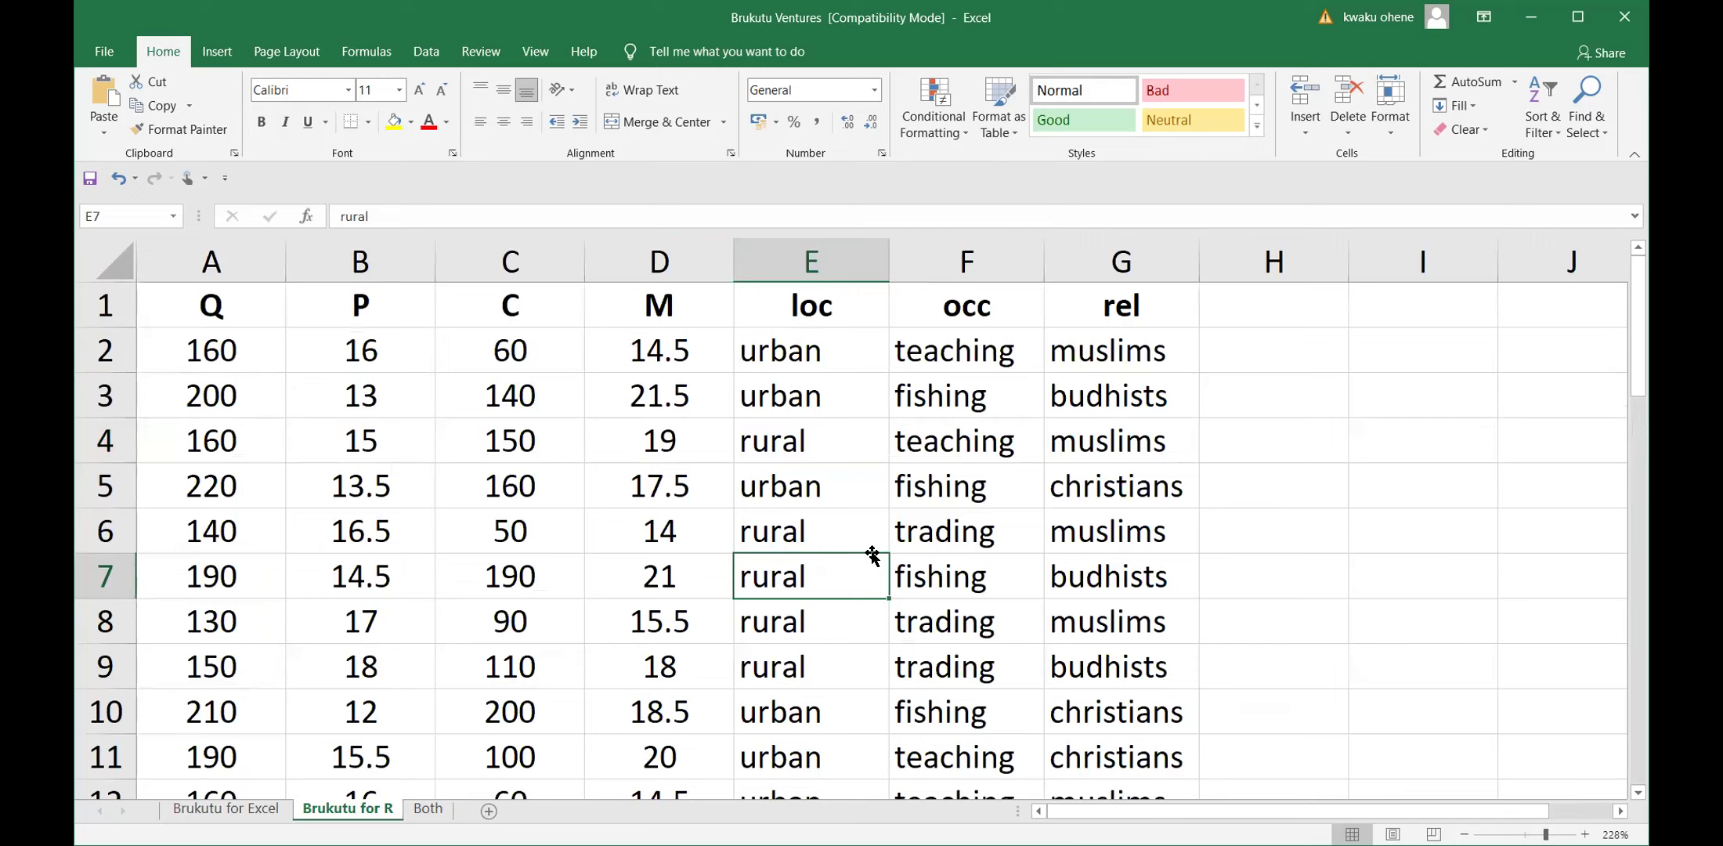
# Switch to the Brukutu for Excel sheet and examine the dummy-coded OTR, RC and RM values in row 4.
pyautogui.click(207, 806)
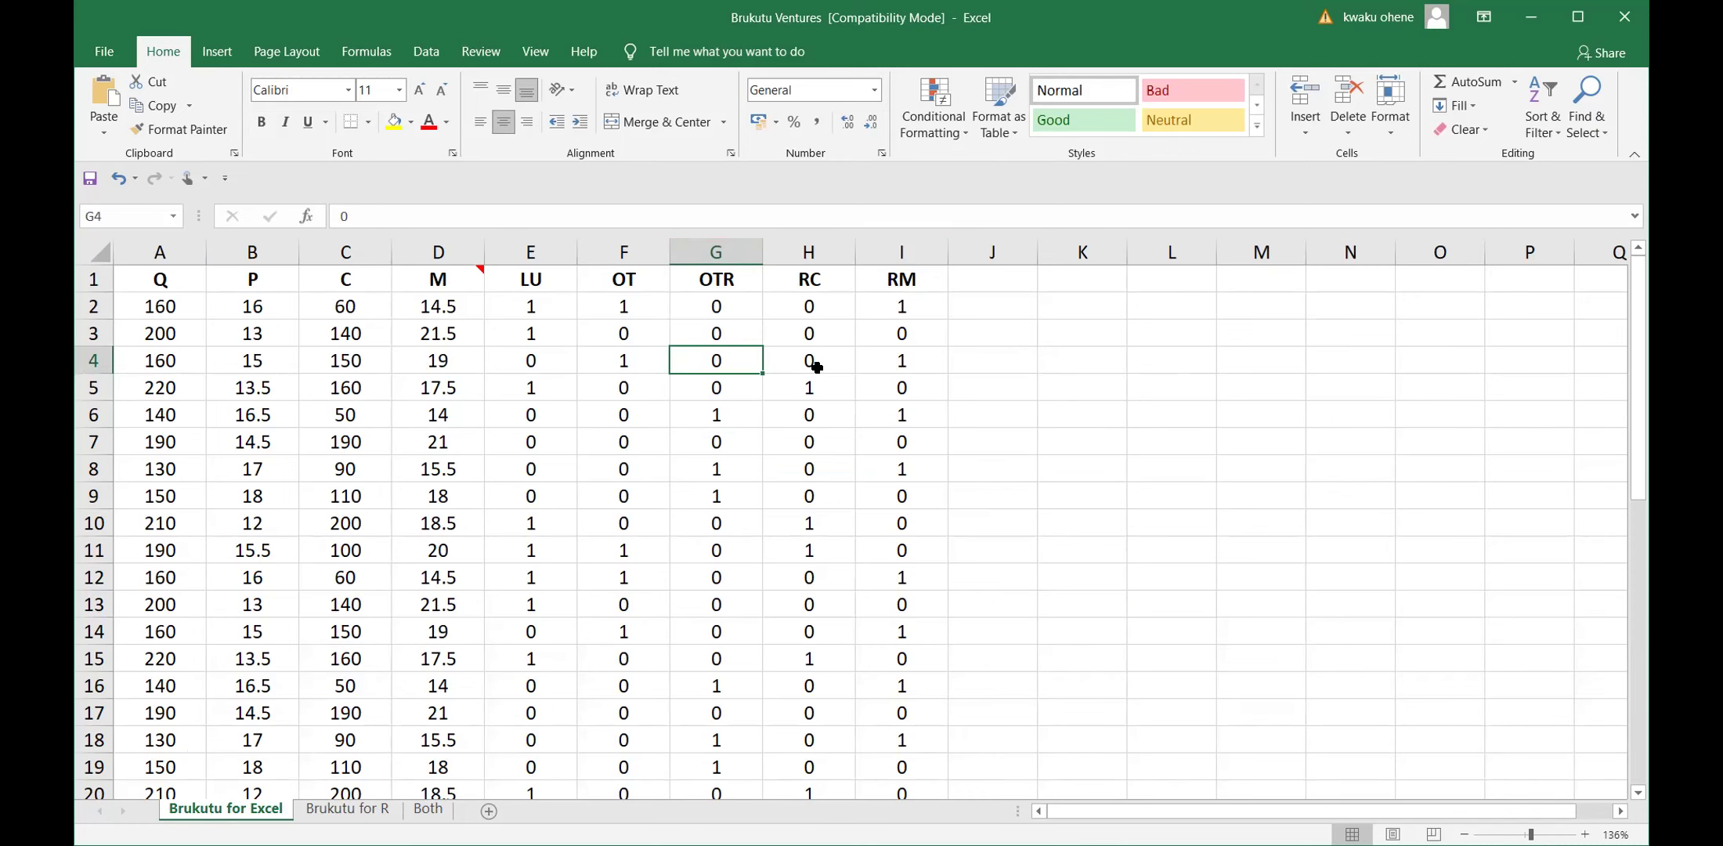
pyautogui.click(856, 374)
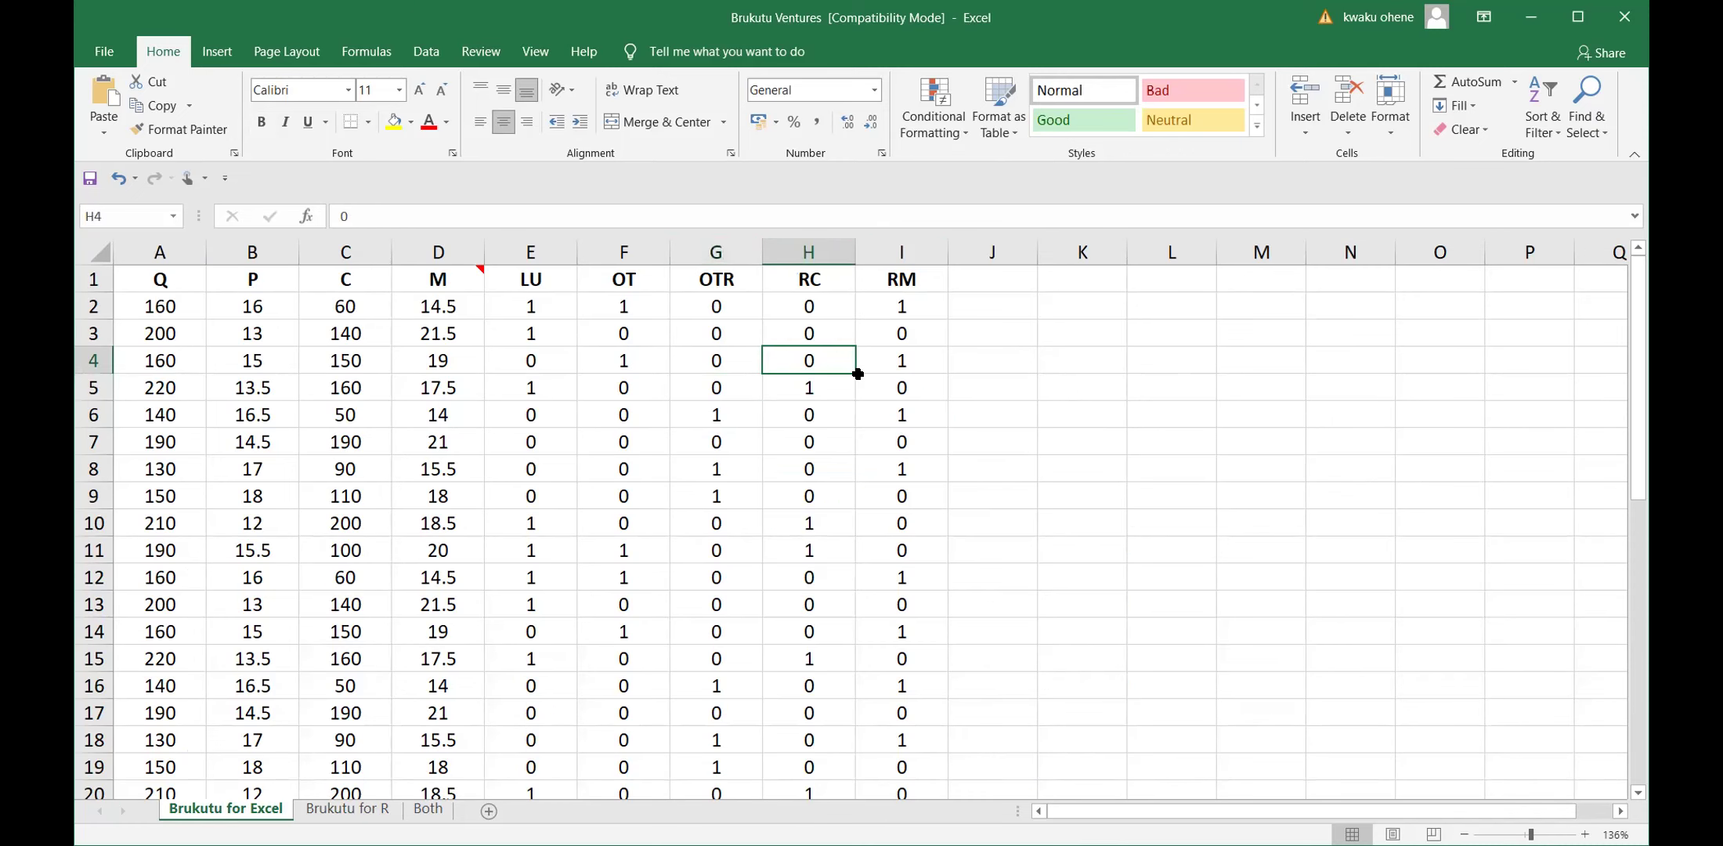
pyautogui.click(975, 351)
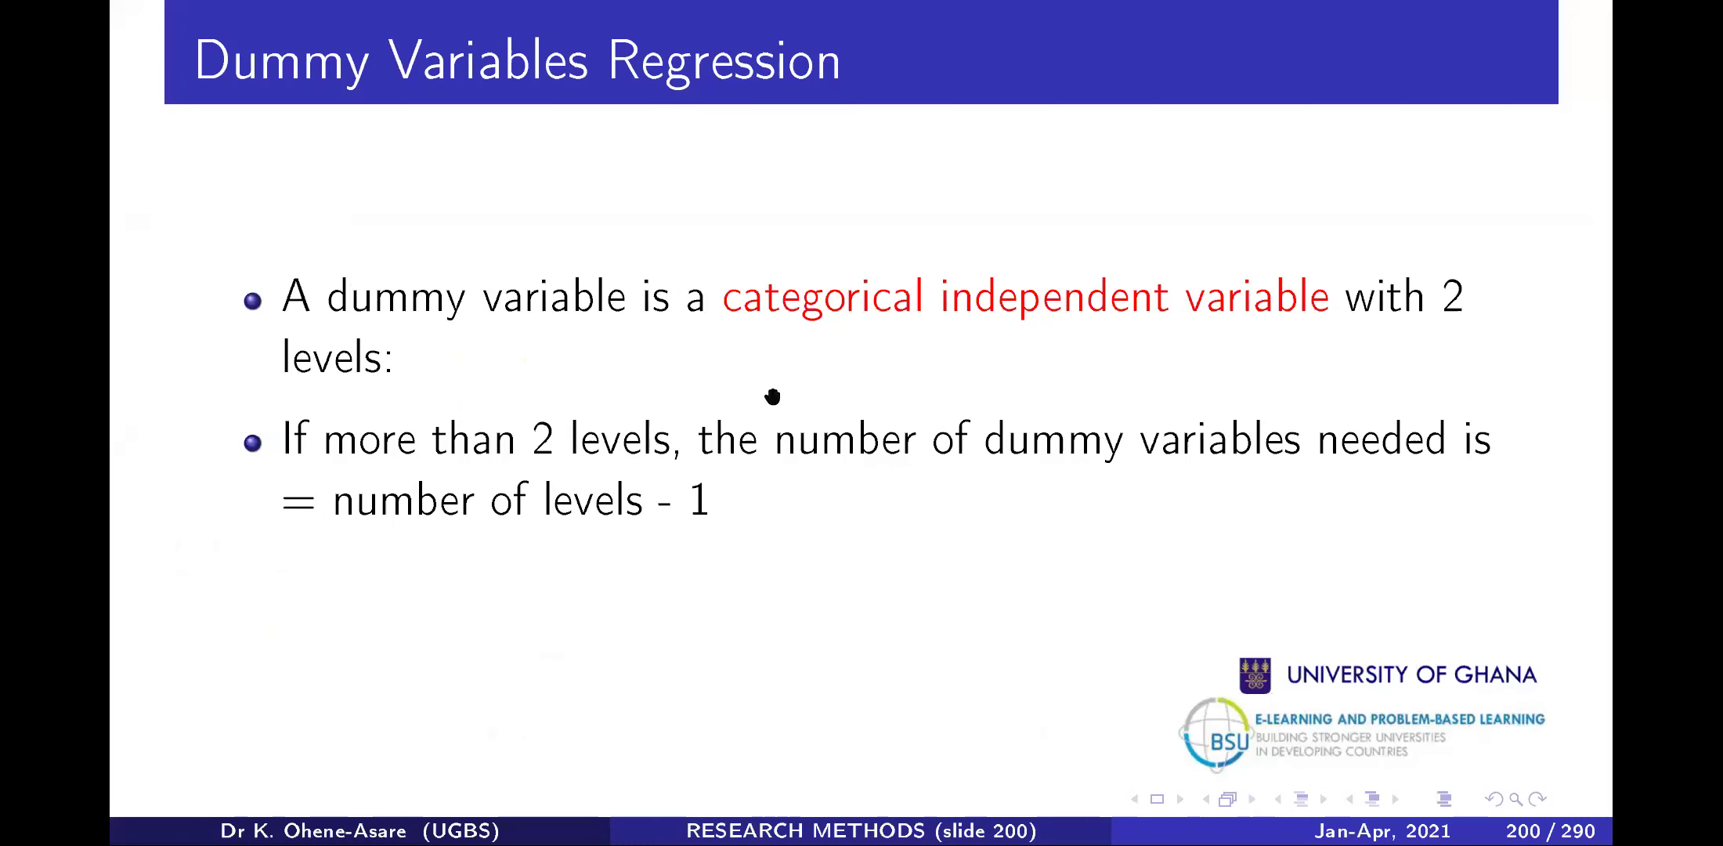
pyautogui.press('Right')
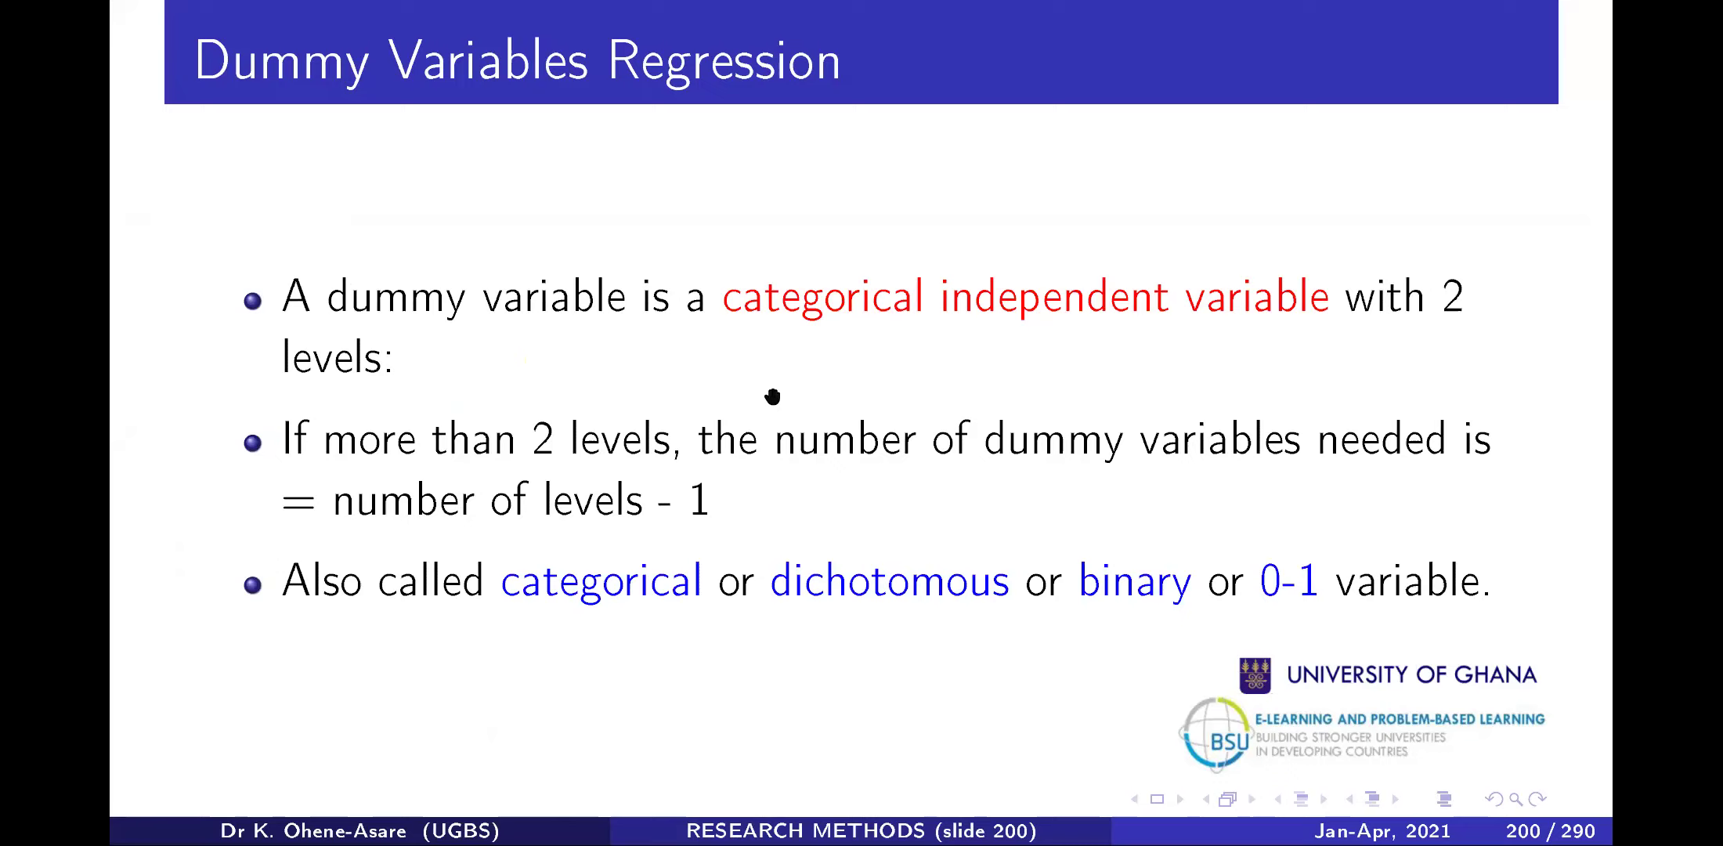
pyautogui.press('Right')
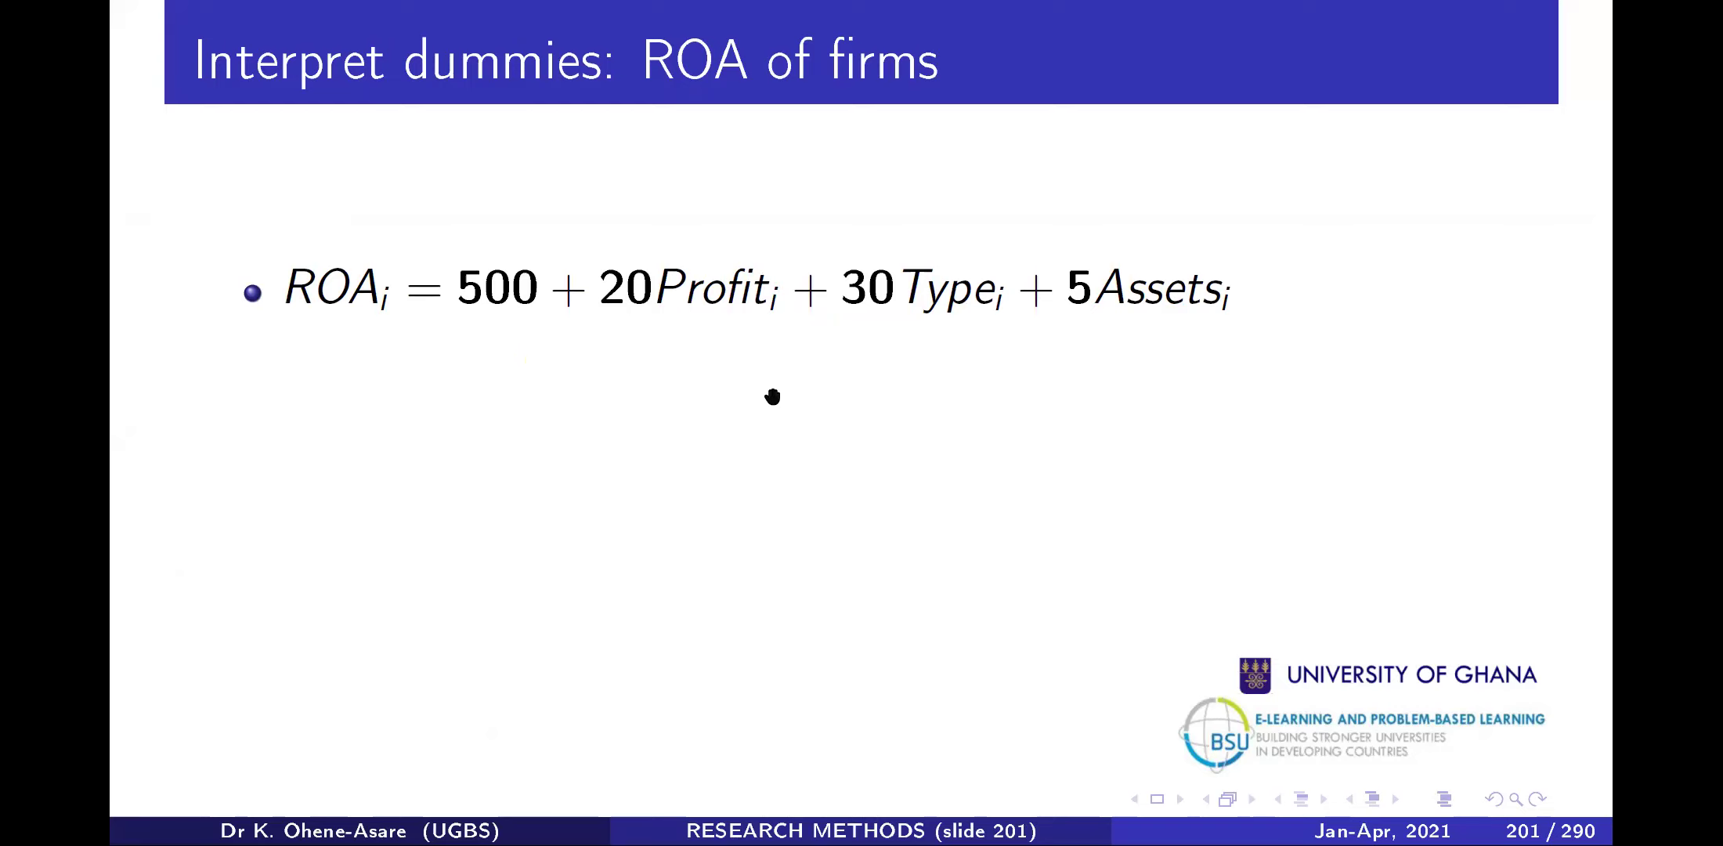
pyautogui.press('Right')
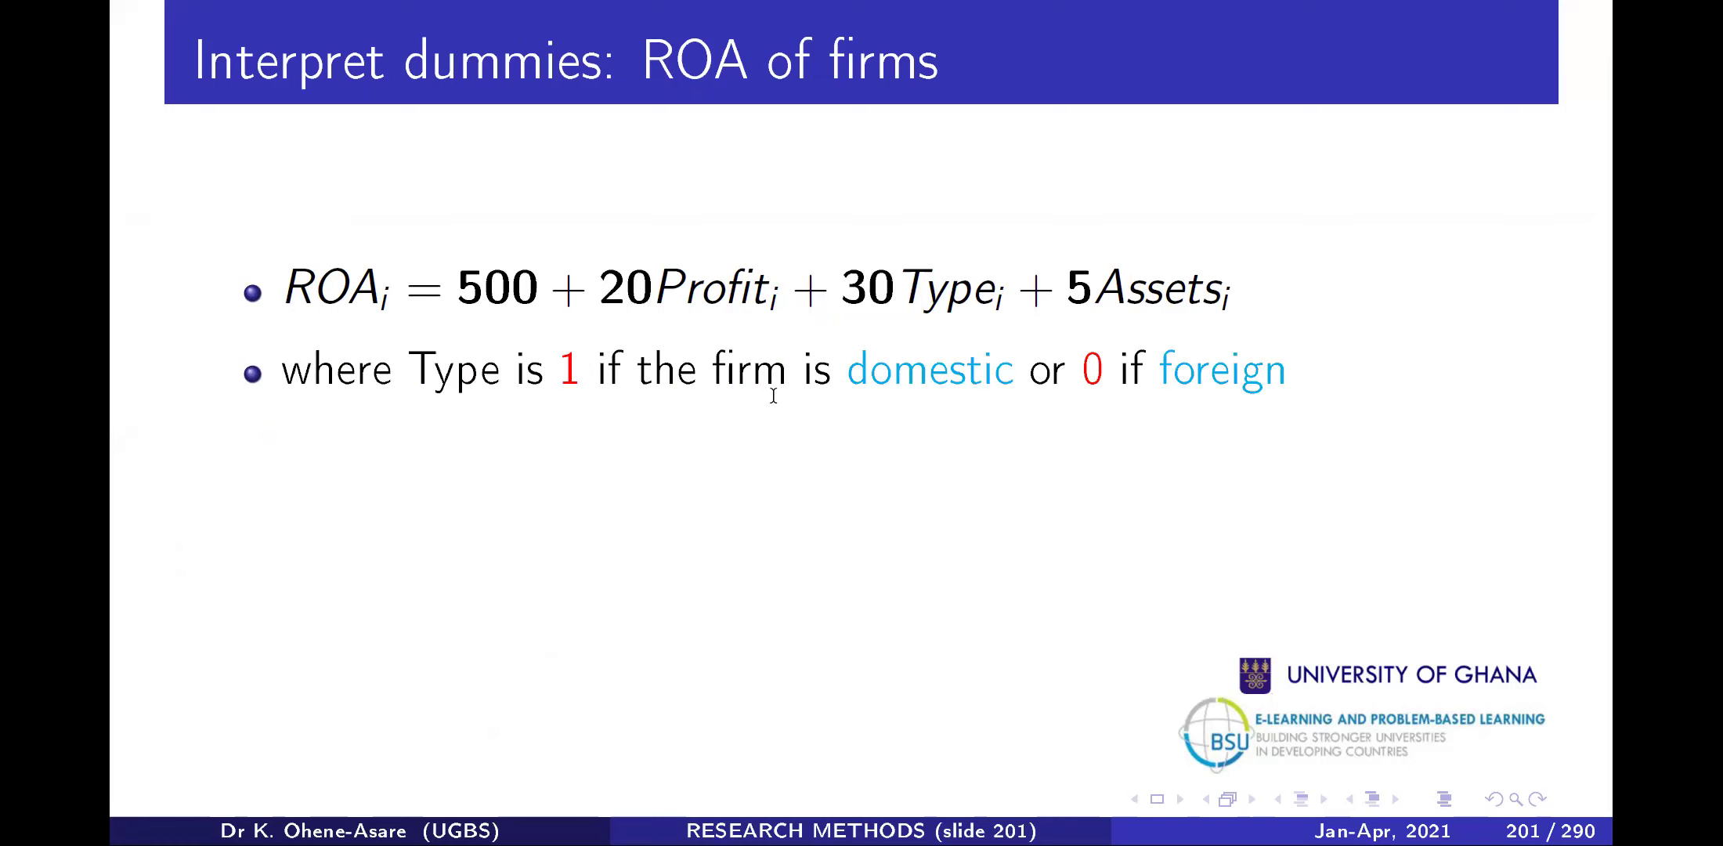
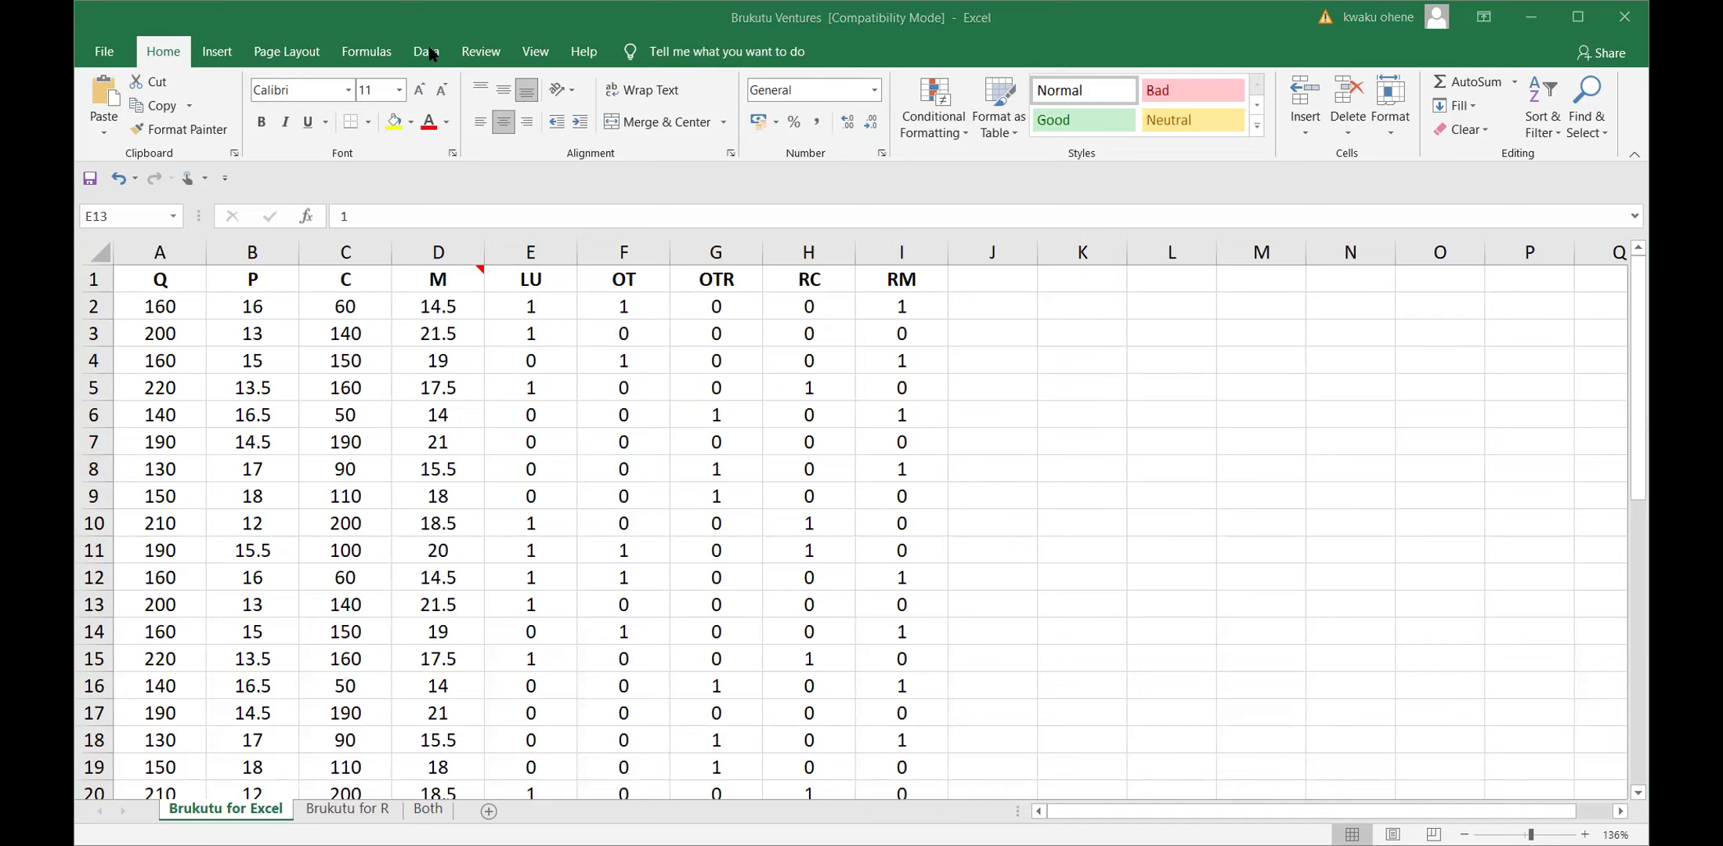
# Start a Correlation analysis with input range A1:I41, treating the first row as labels.
pyautogui.click(428, 51)
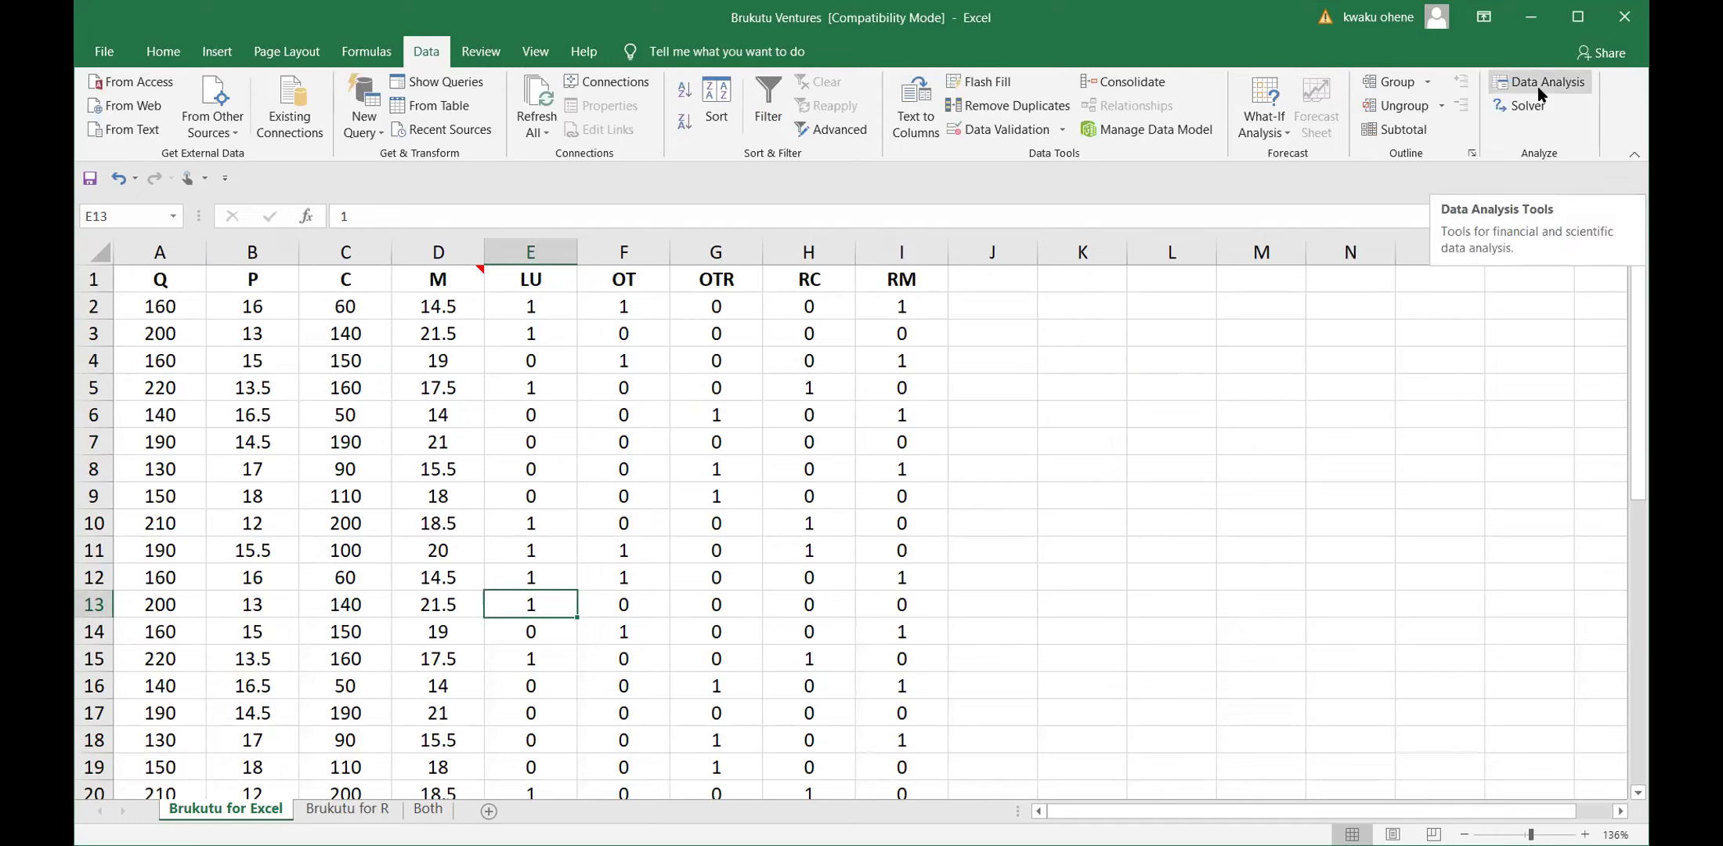
pyautogui.click(1537, 87)
pyautogui.click(1539, 83)
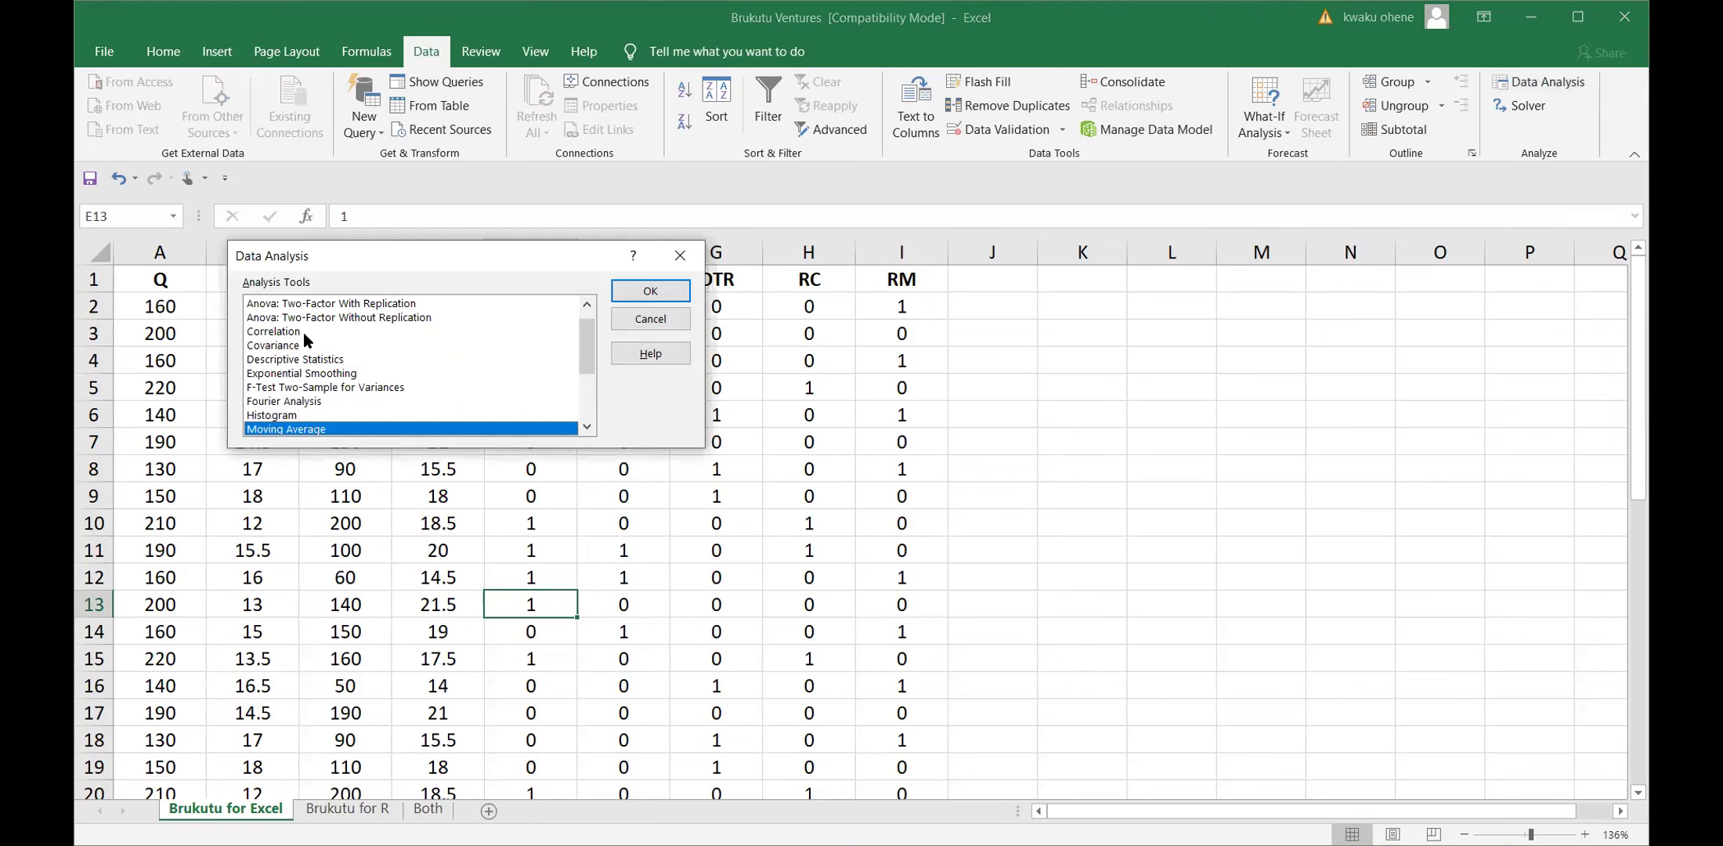
pyautogui.click(304, 332)
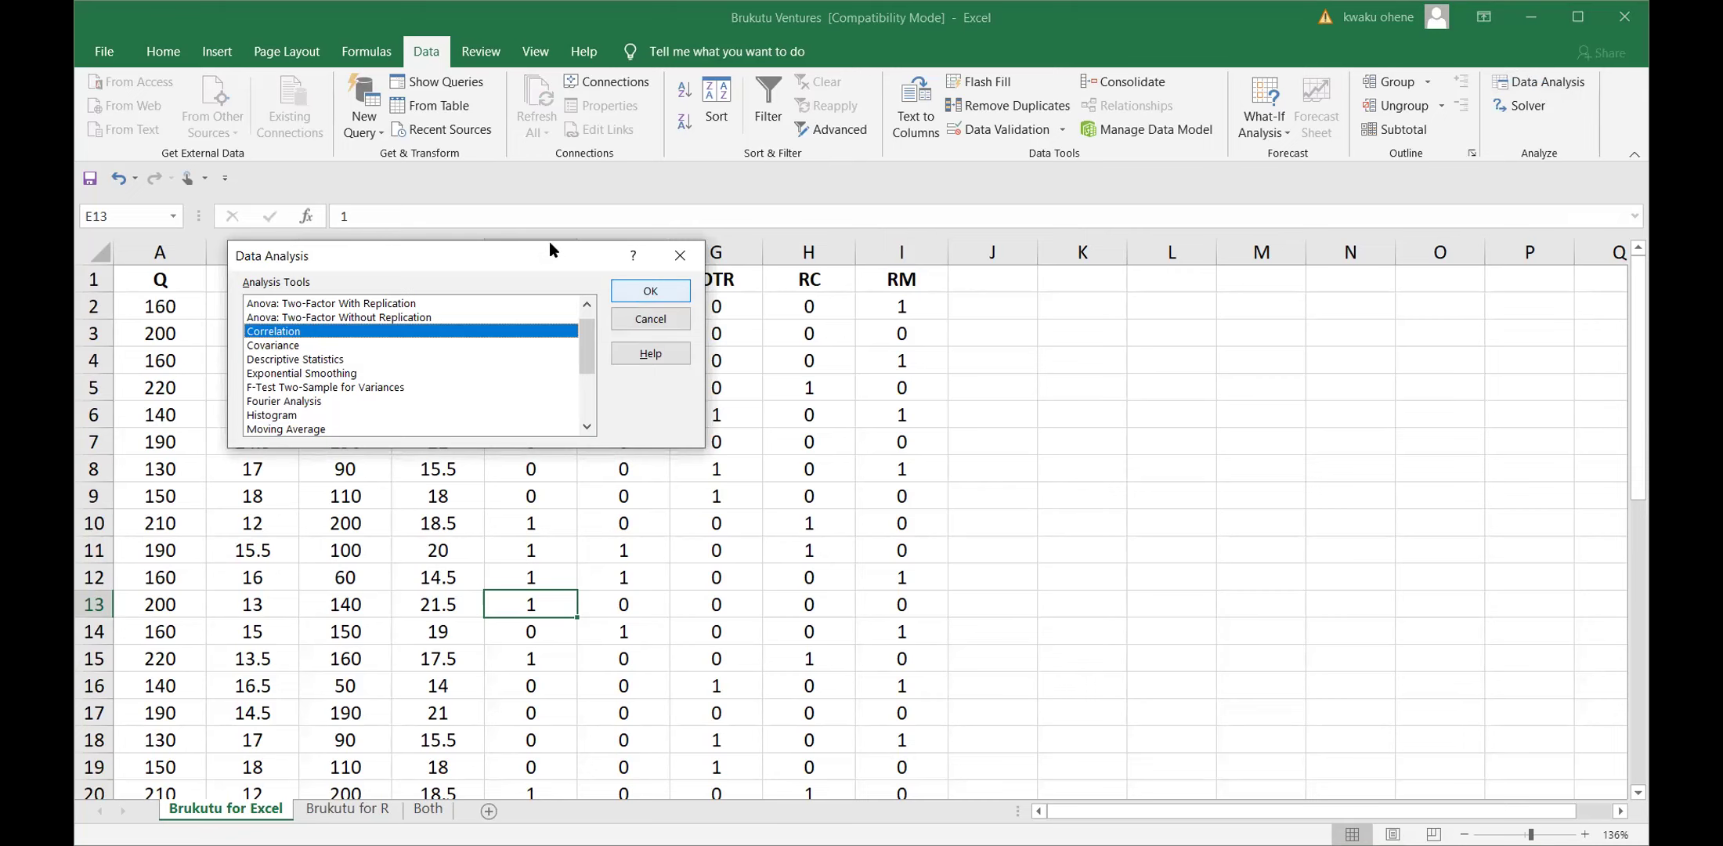
pyautogui.press('Return')
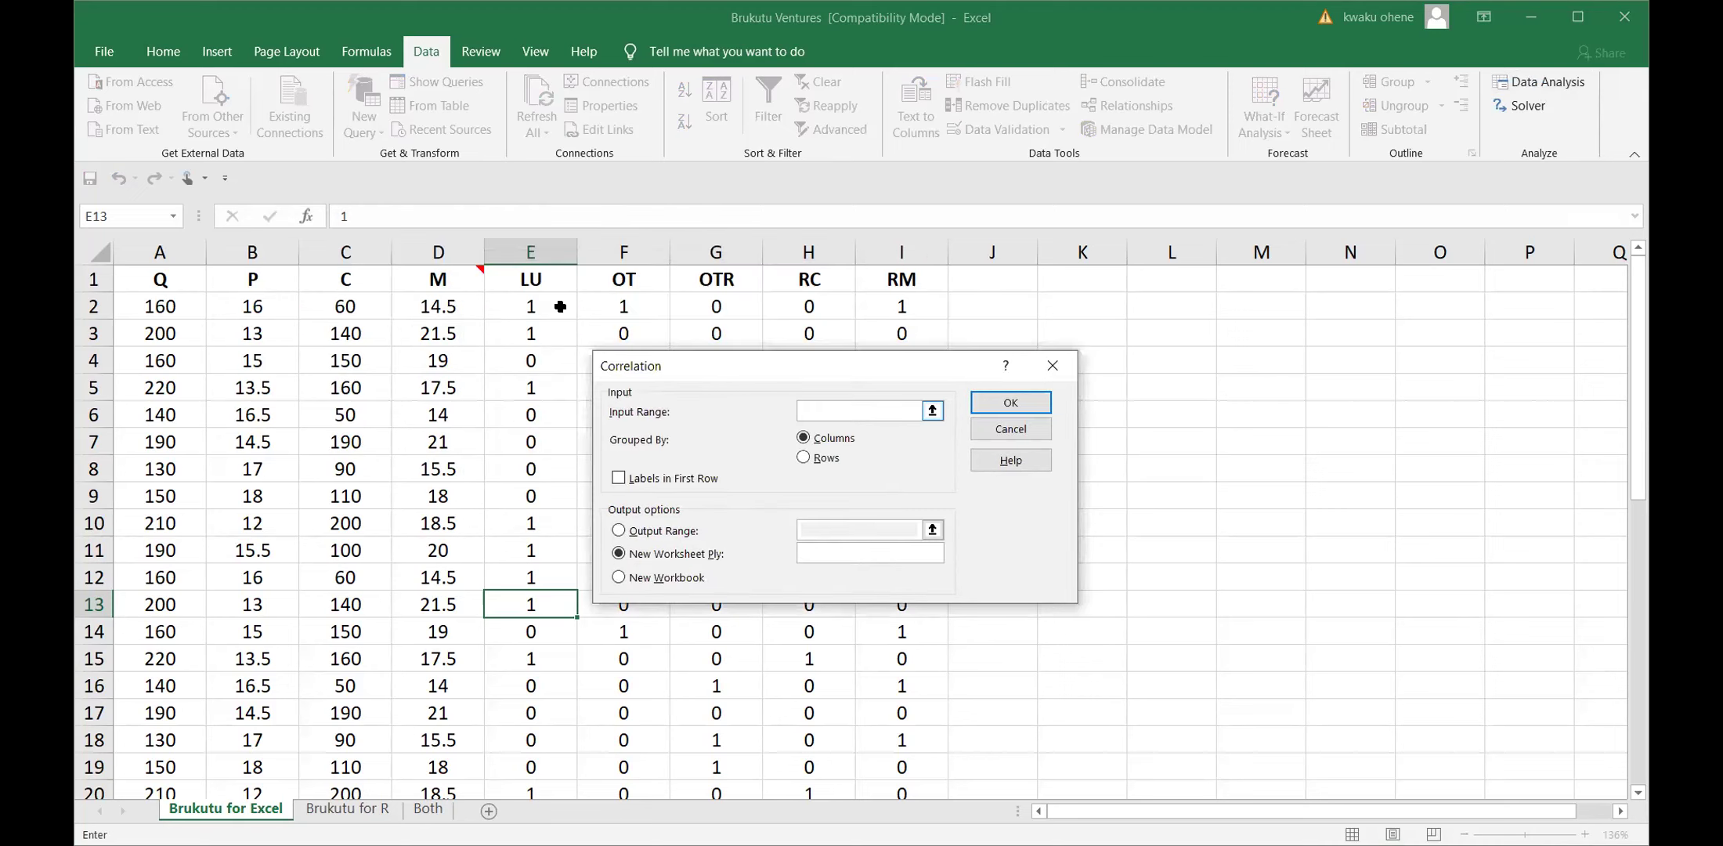
pyautogui.click(143, 271)
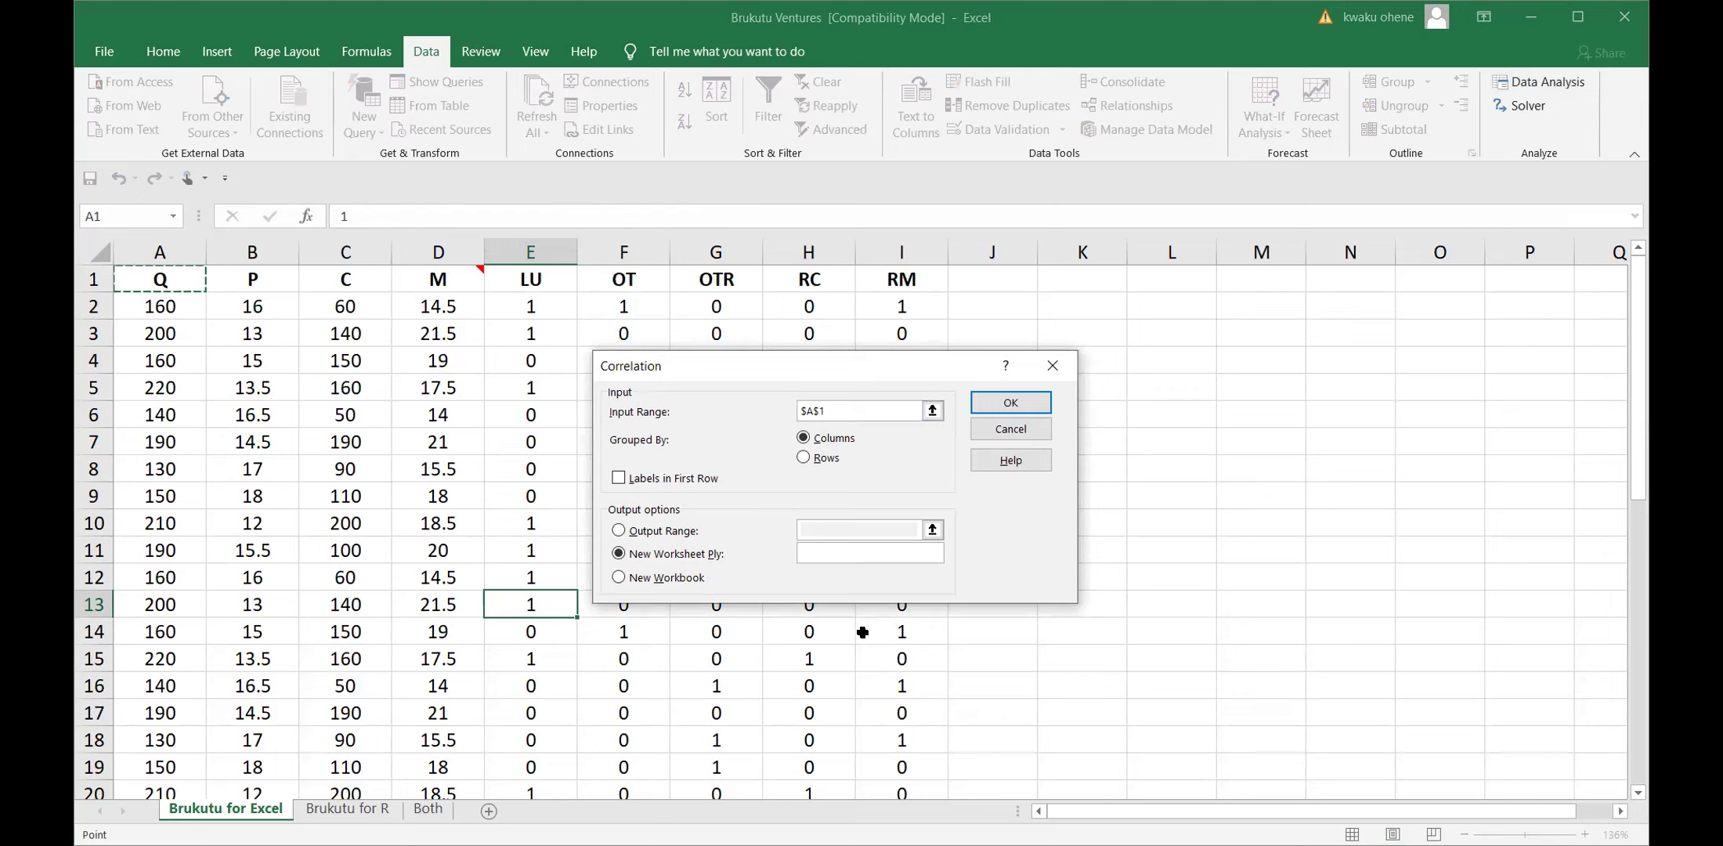
pyautogui.hotkey('ctrl', 'shift', 'End')
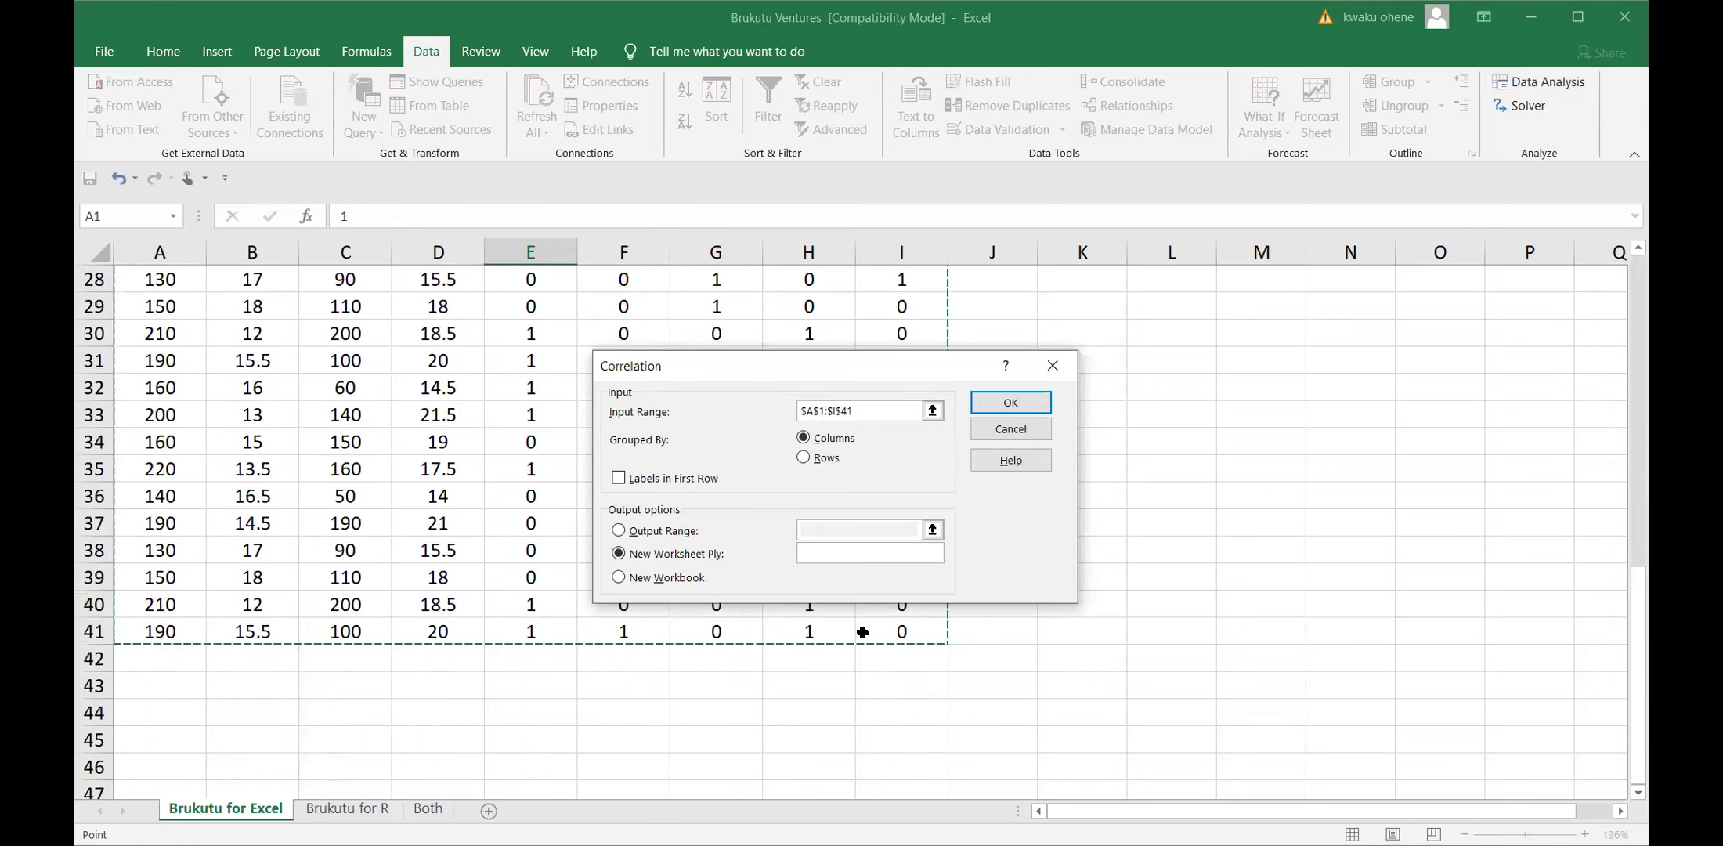
pyautogui.click(619, 478)
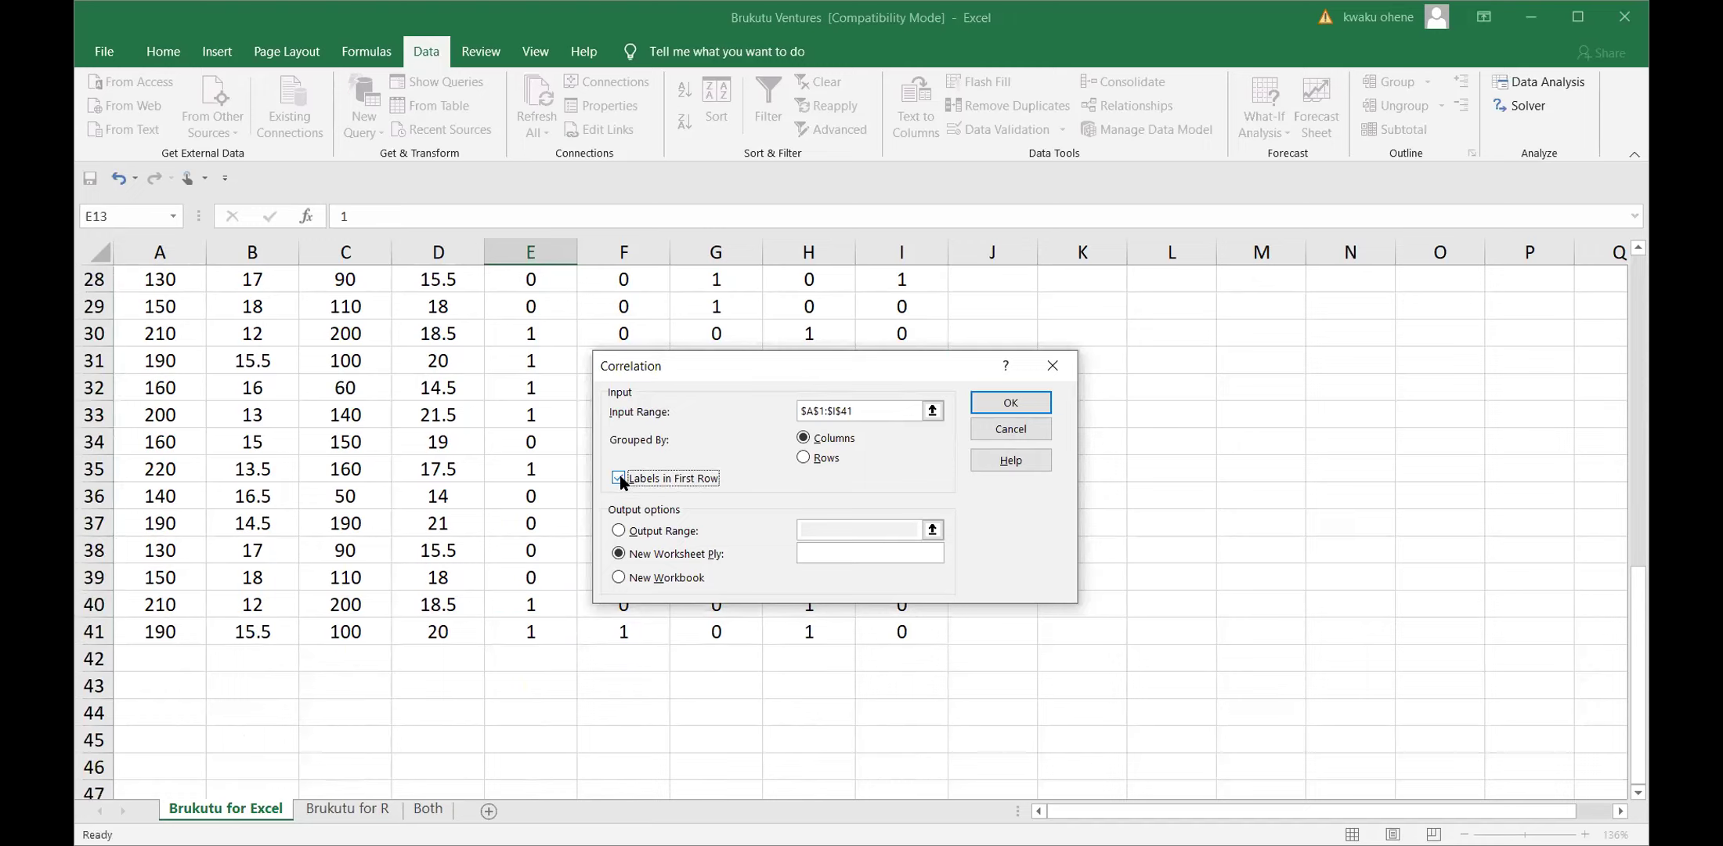
# Set the correlation output range to cell J1 and run the analysis.
pyautogui.click(628, 530)
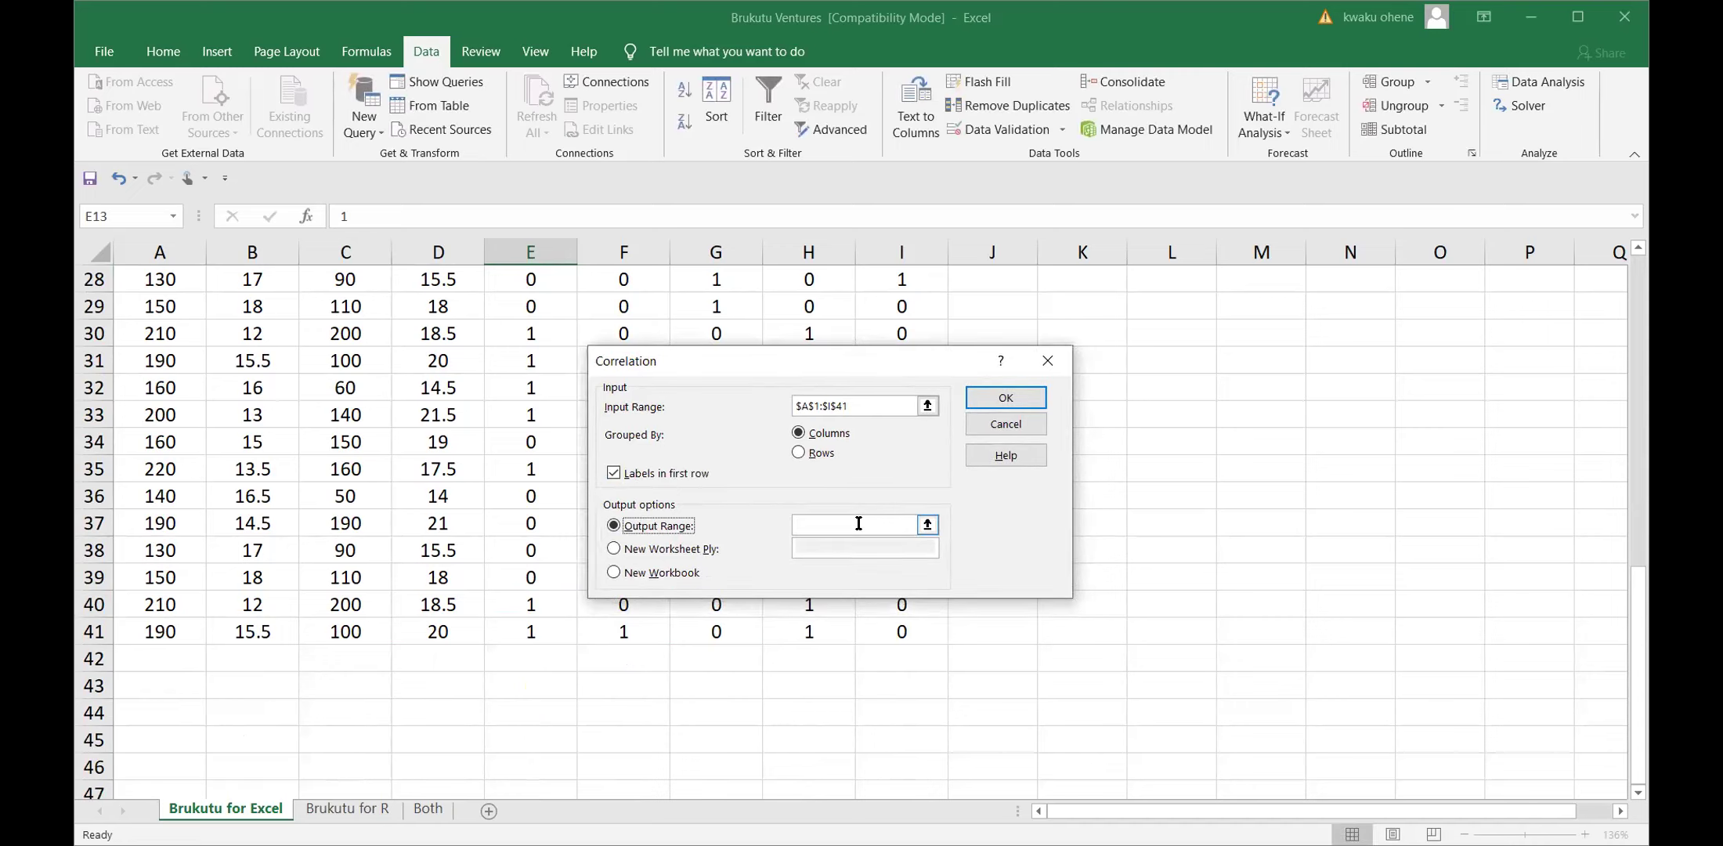
pyautogui.click(858, 523)
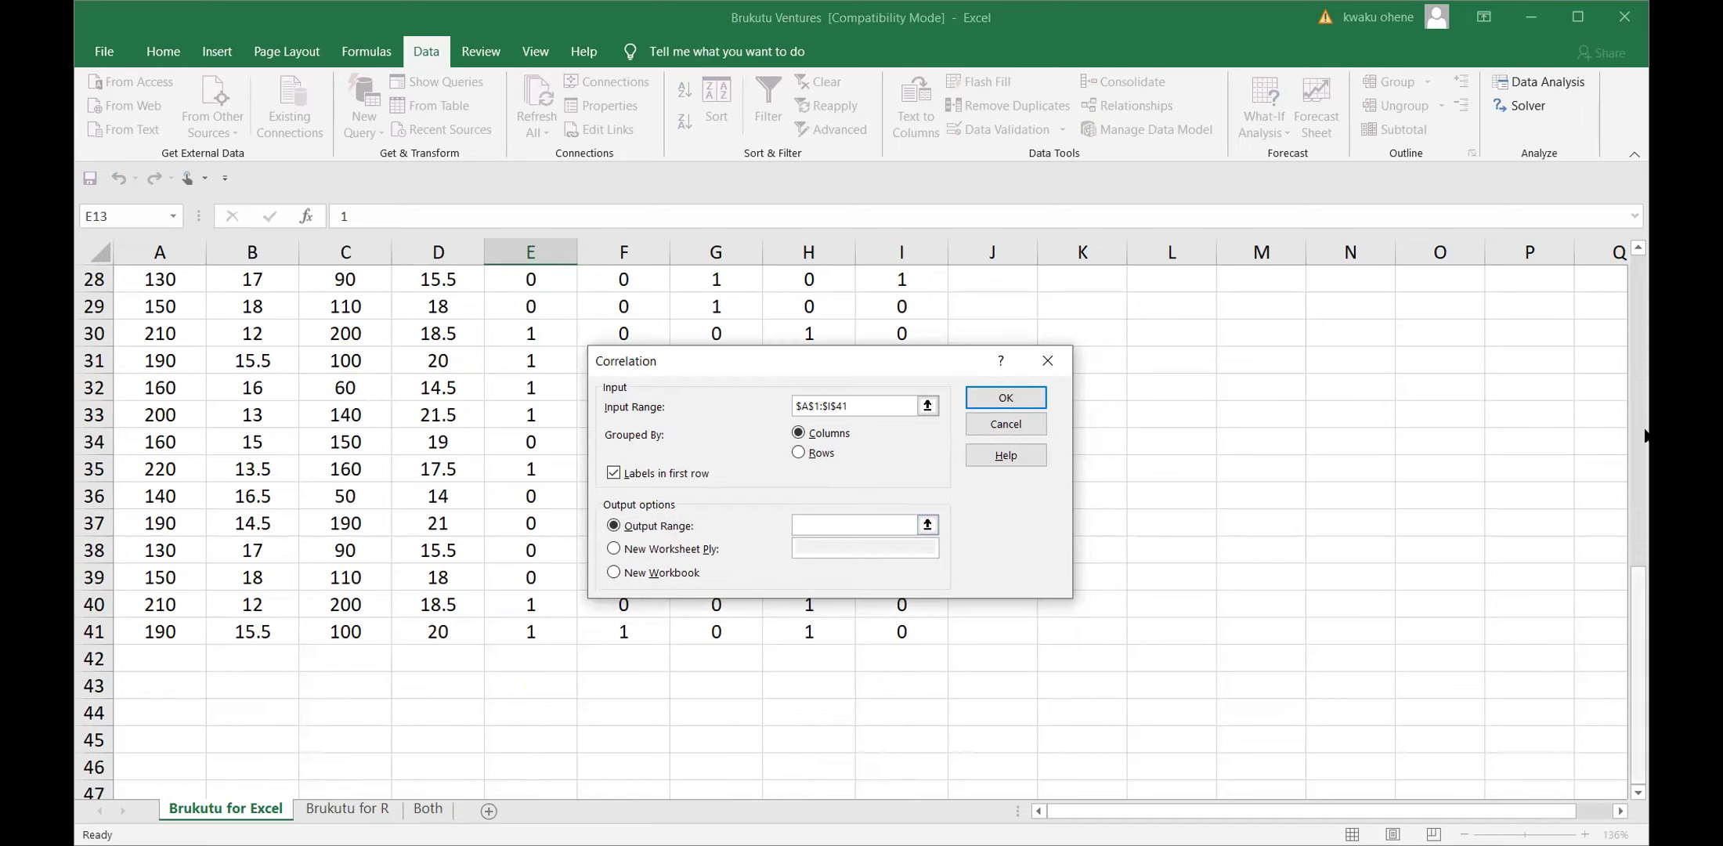
pyautogui.click(1642, 260)
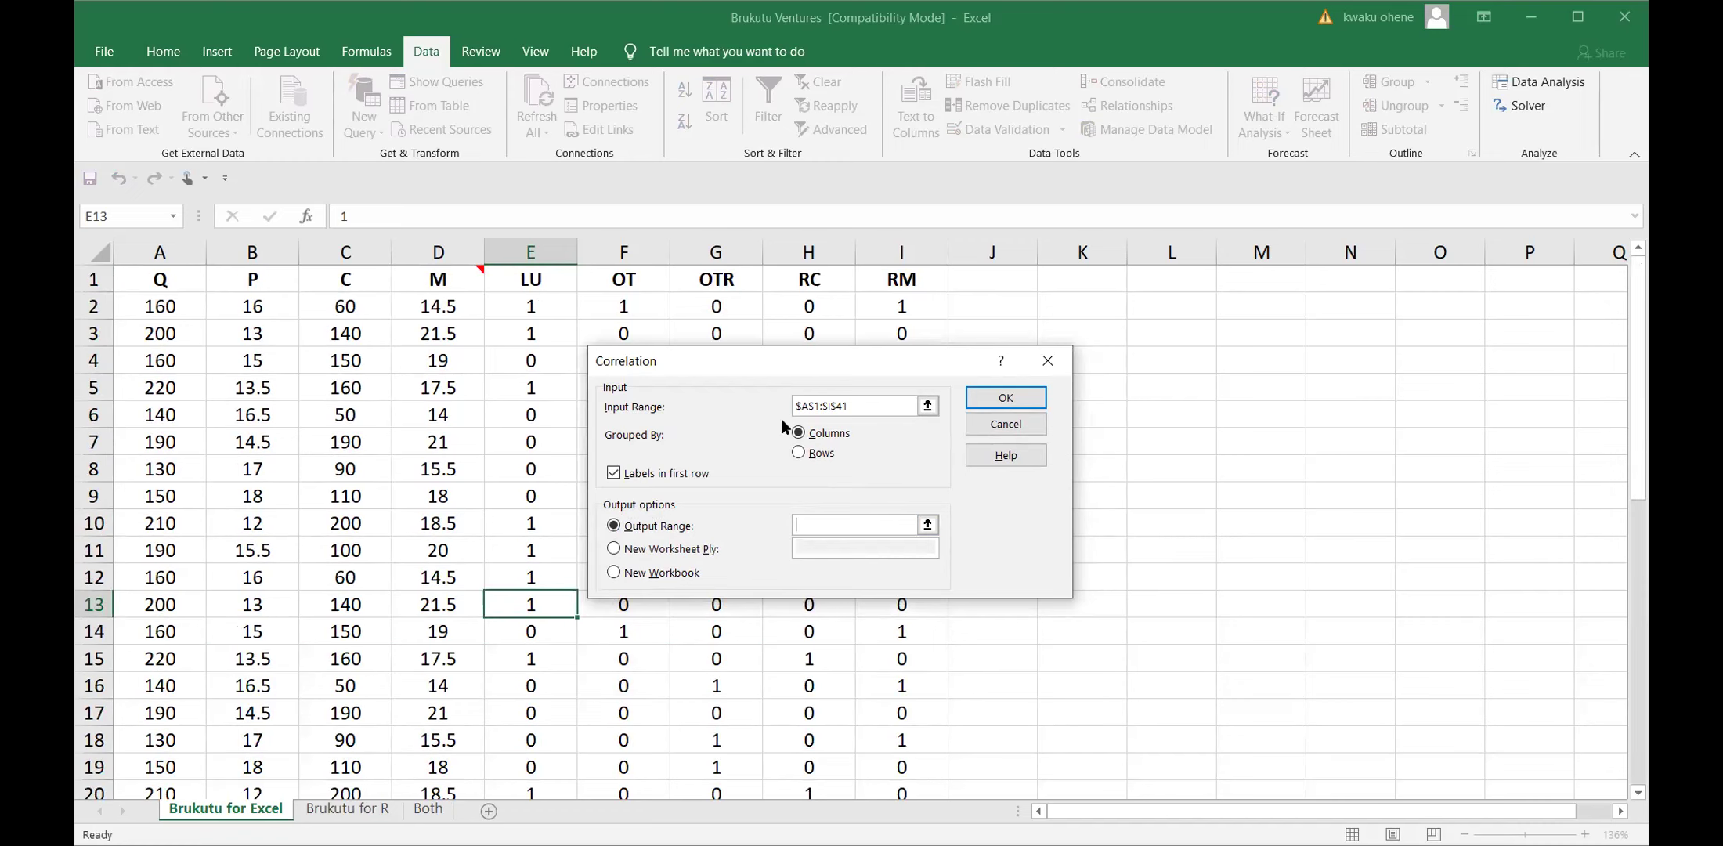
pyautogui.click(829, 520)
pyautogui.click(966, 283)
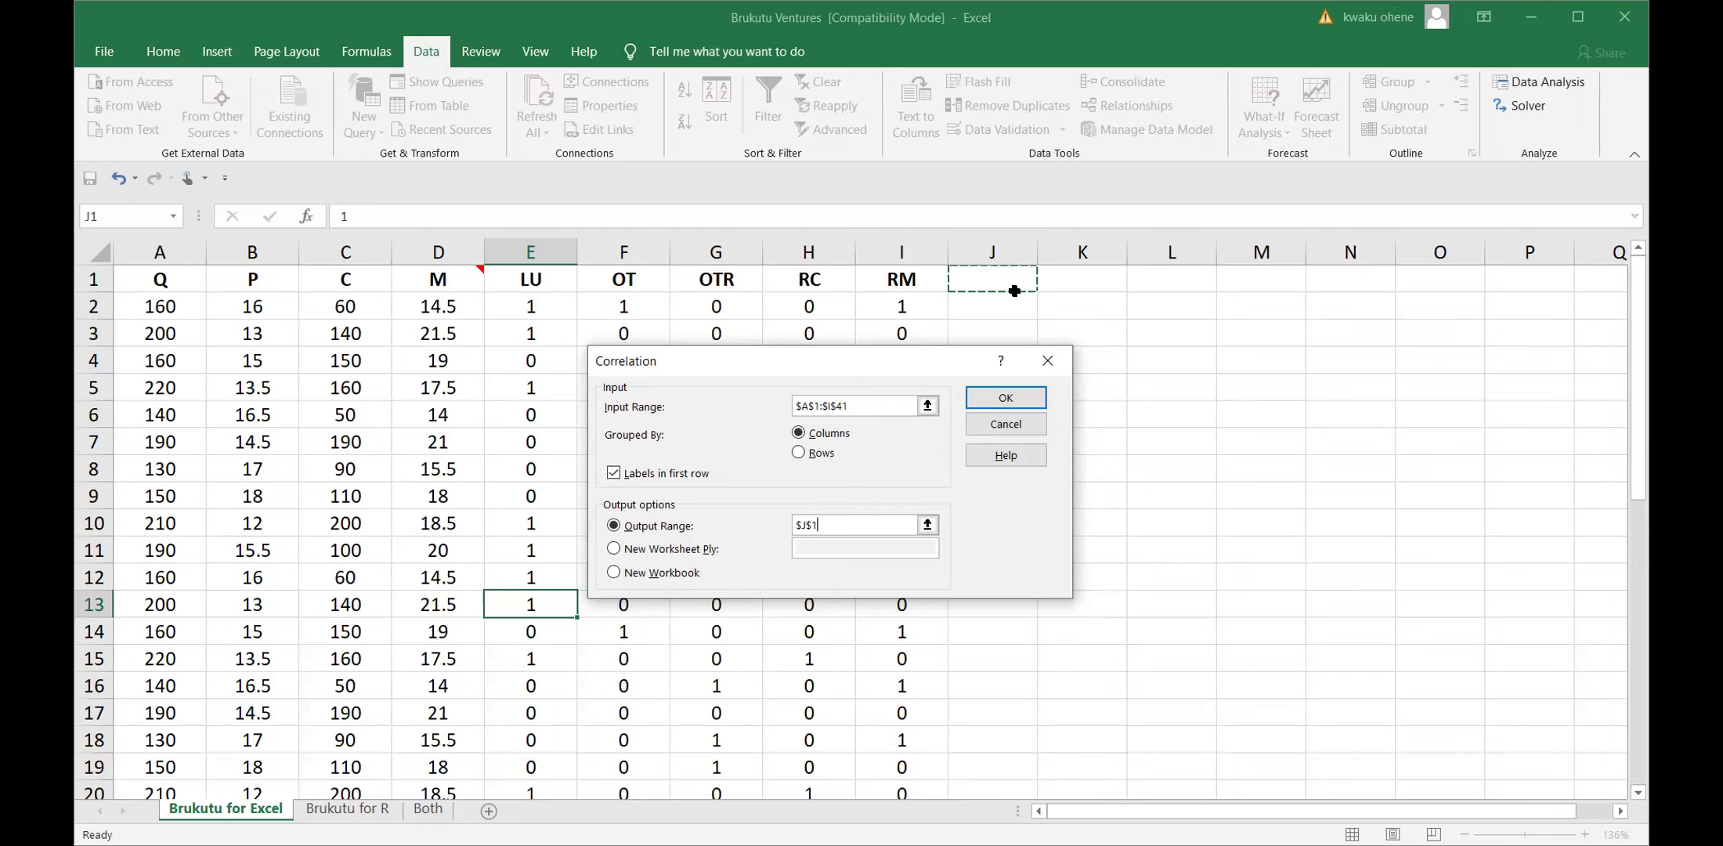
pyautogui.click(1004, 404)
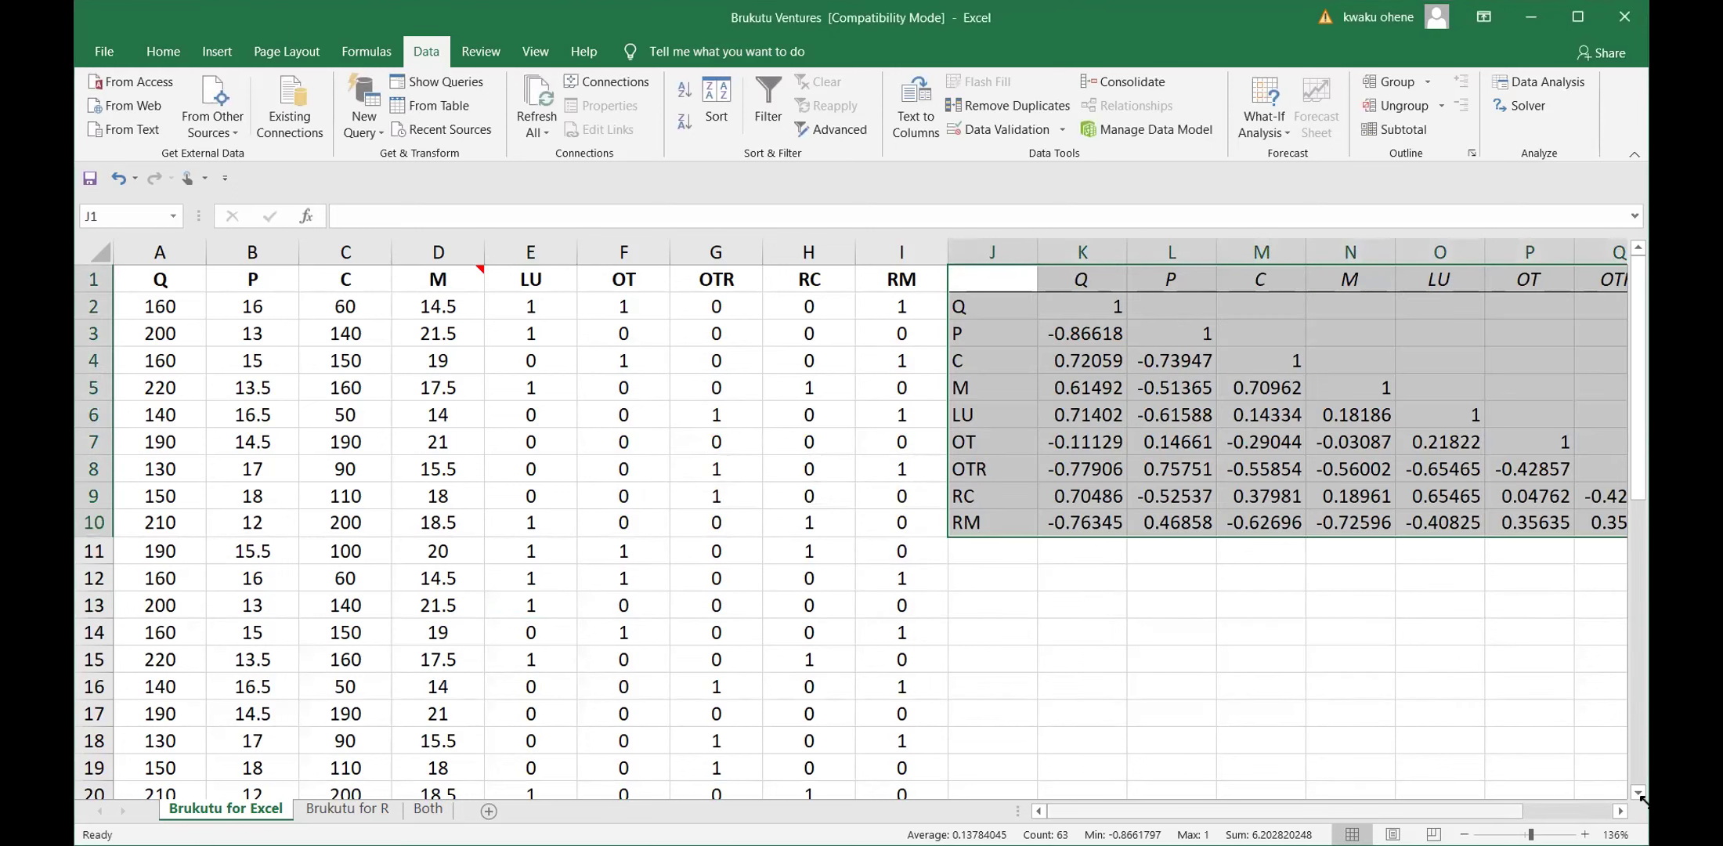
# Apply the Number format to the correlation matrix in J1:S10.
pyautogui.hscroll(3, 1642, 799)
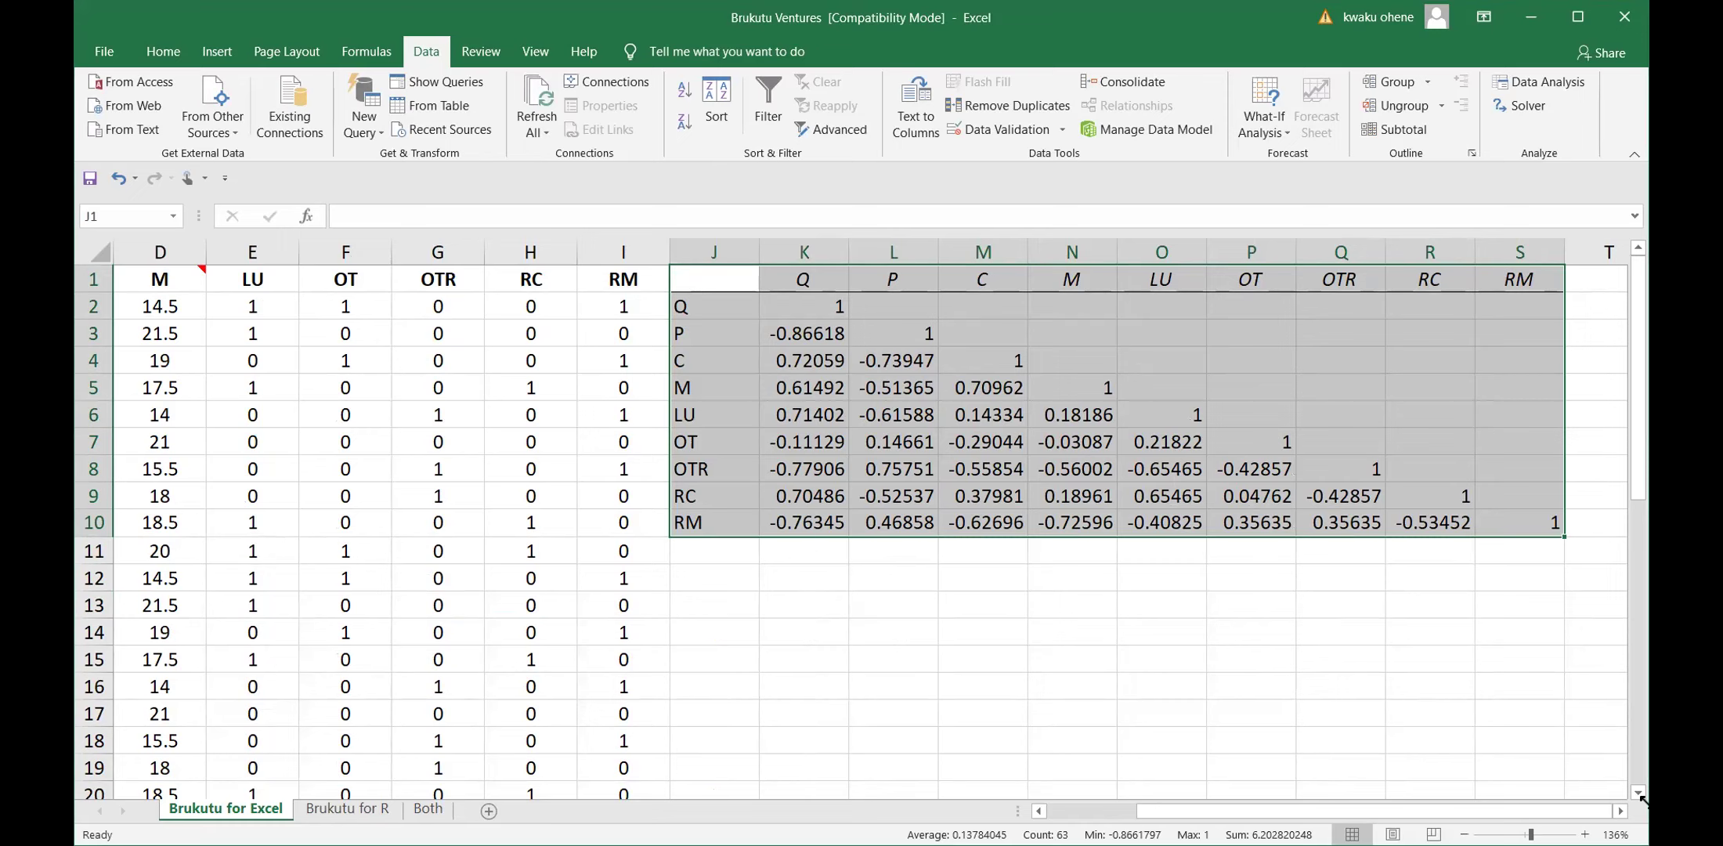
pyautogui.click(163, 47)
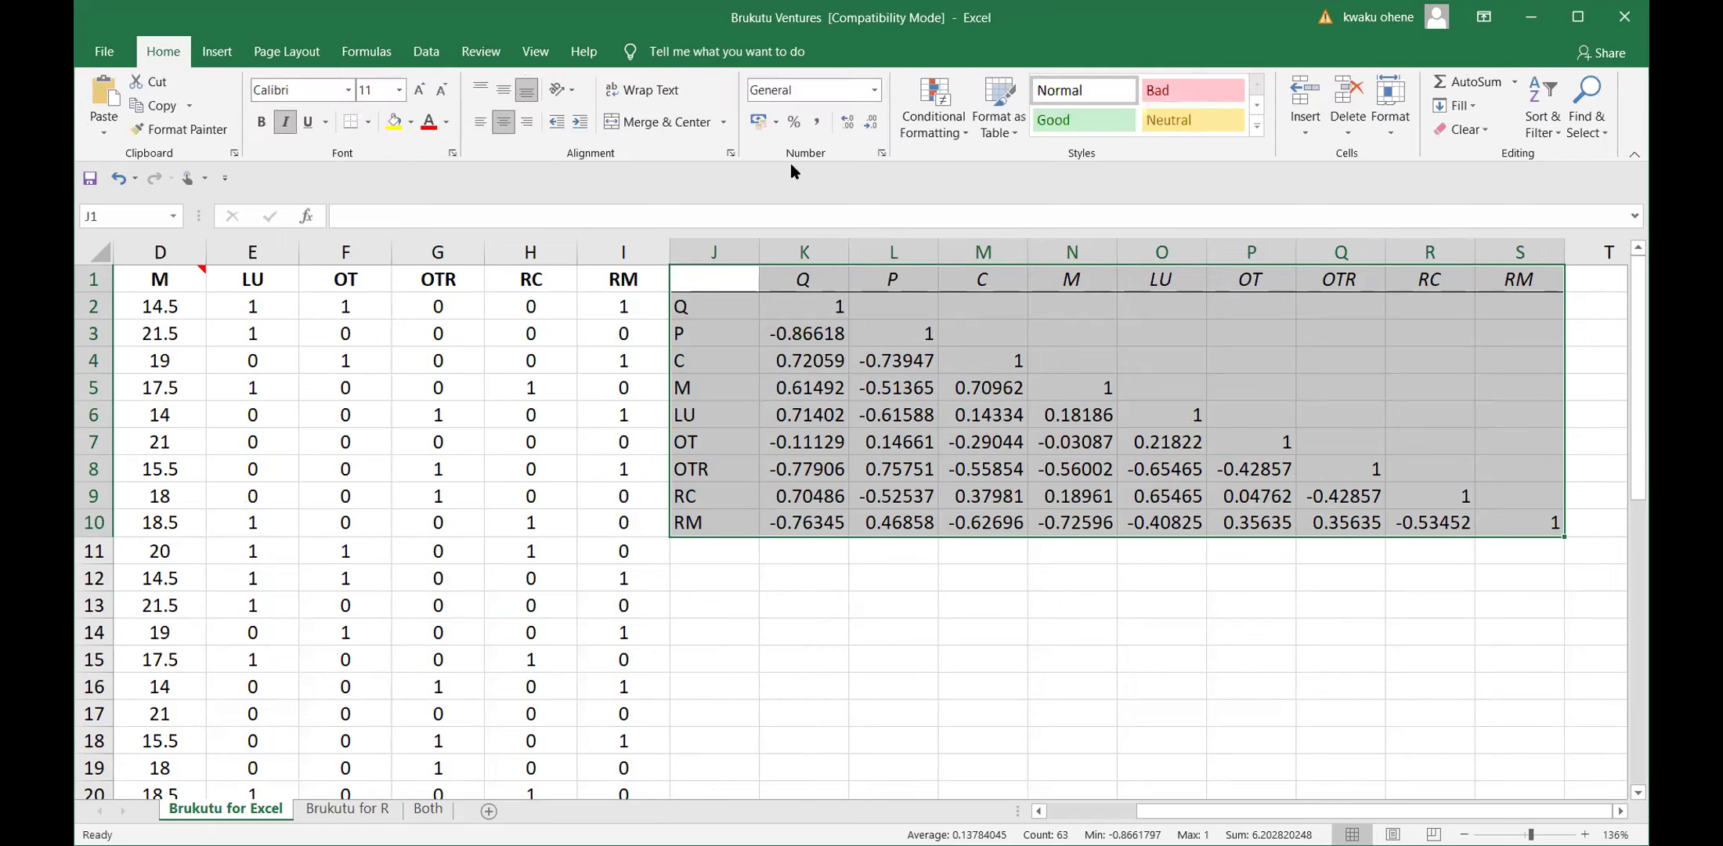
pyautogui.click(872, 91)
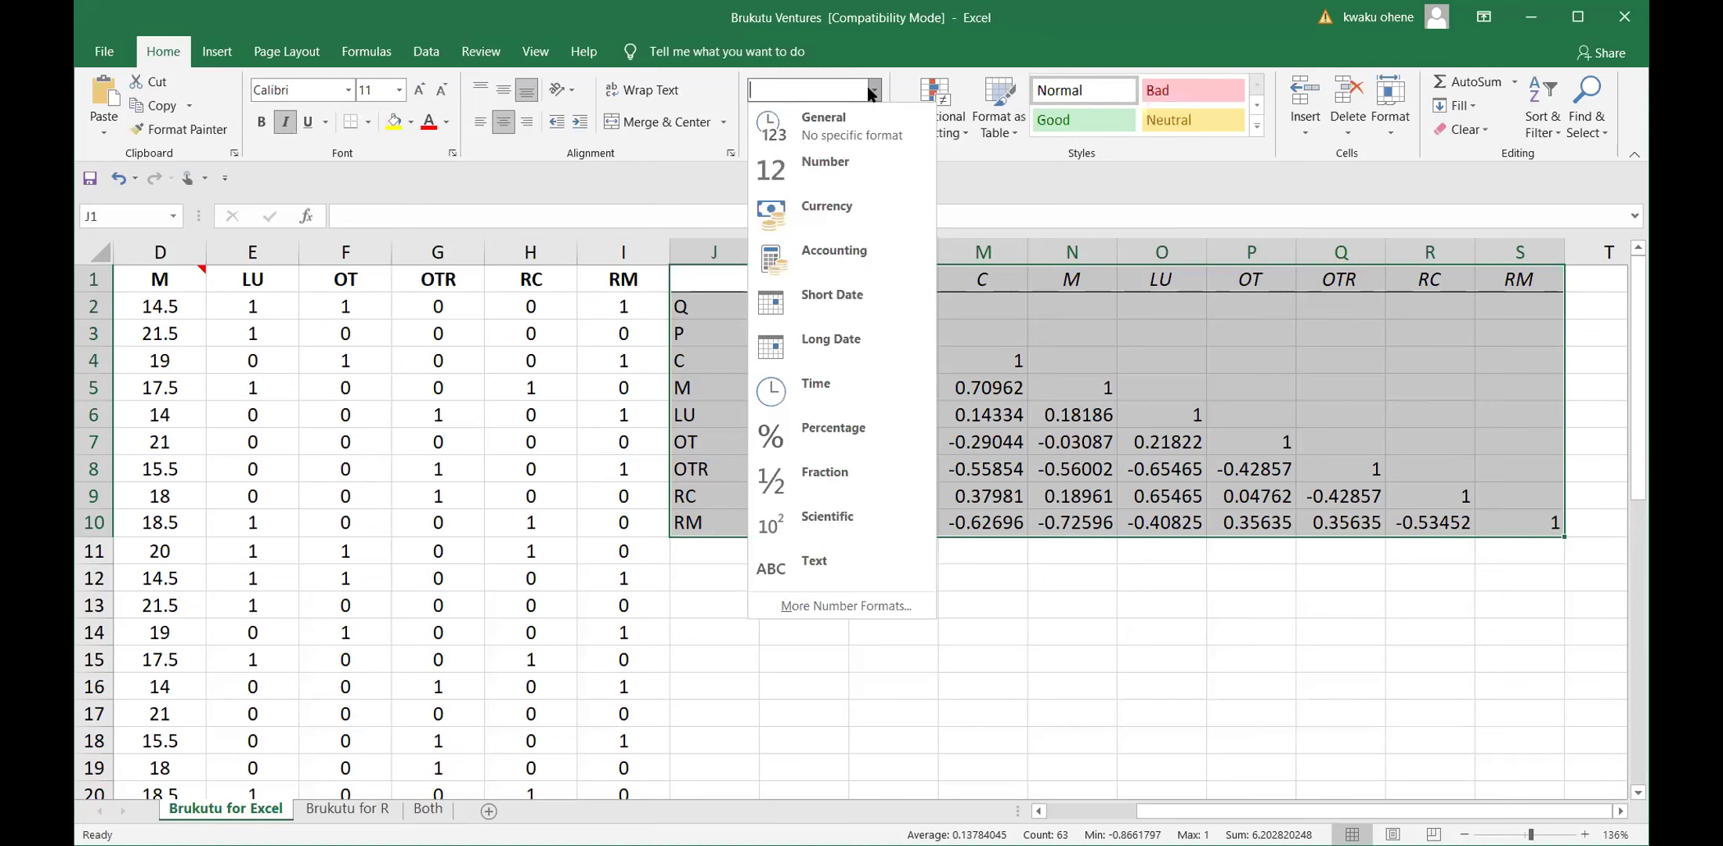
pyautogui.click(871, 92)
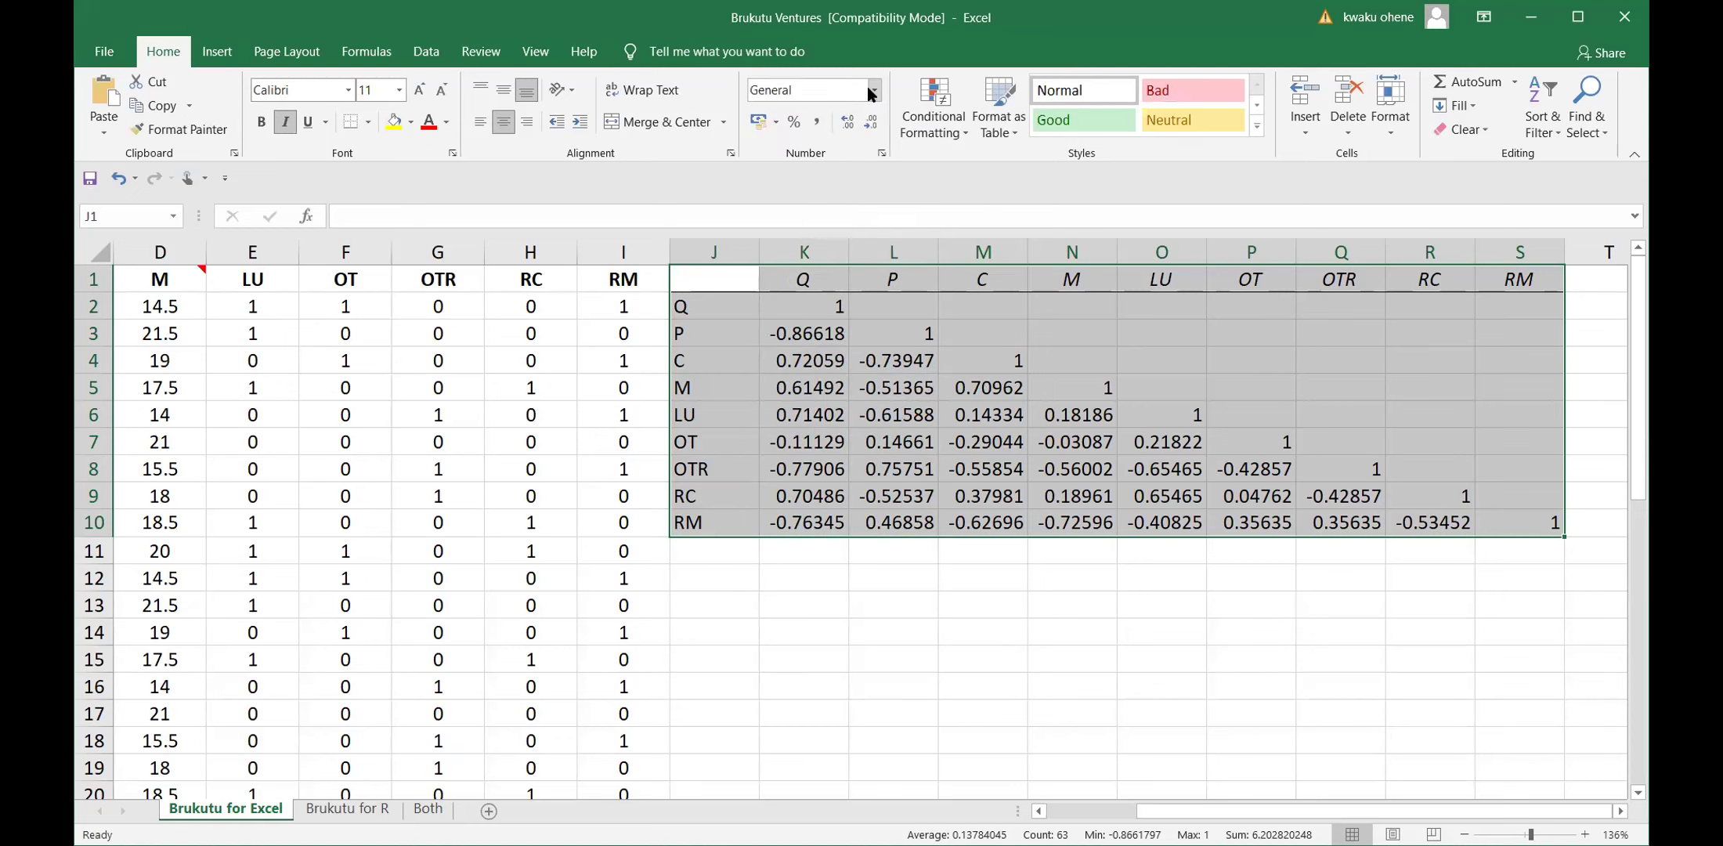
pyautogui.click(872, 91)
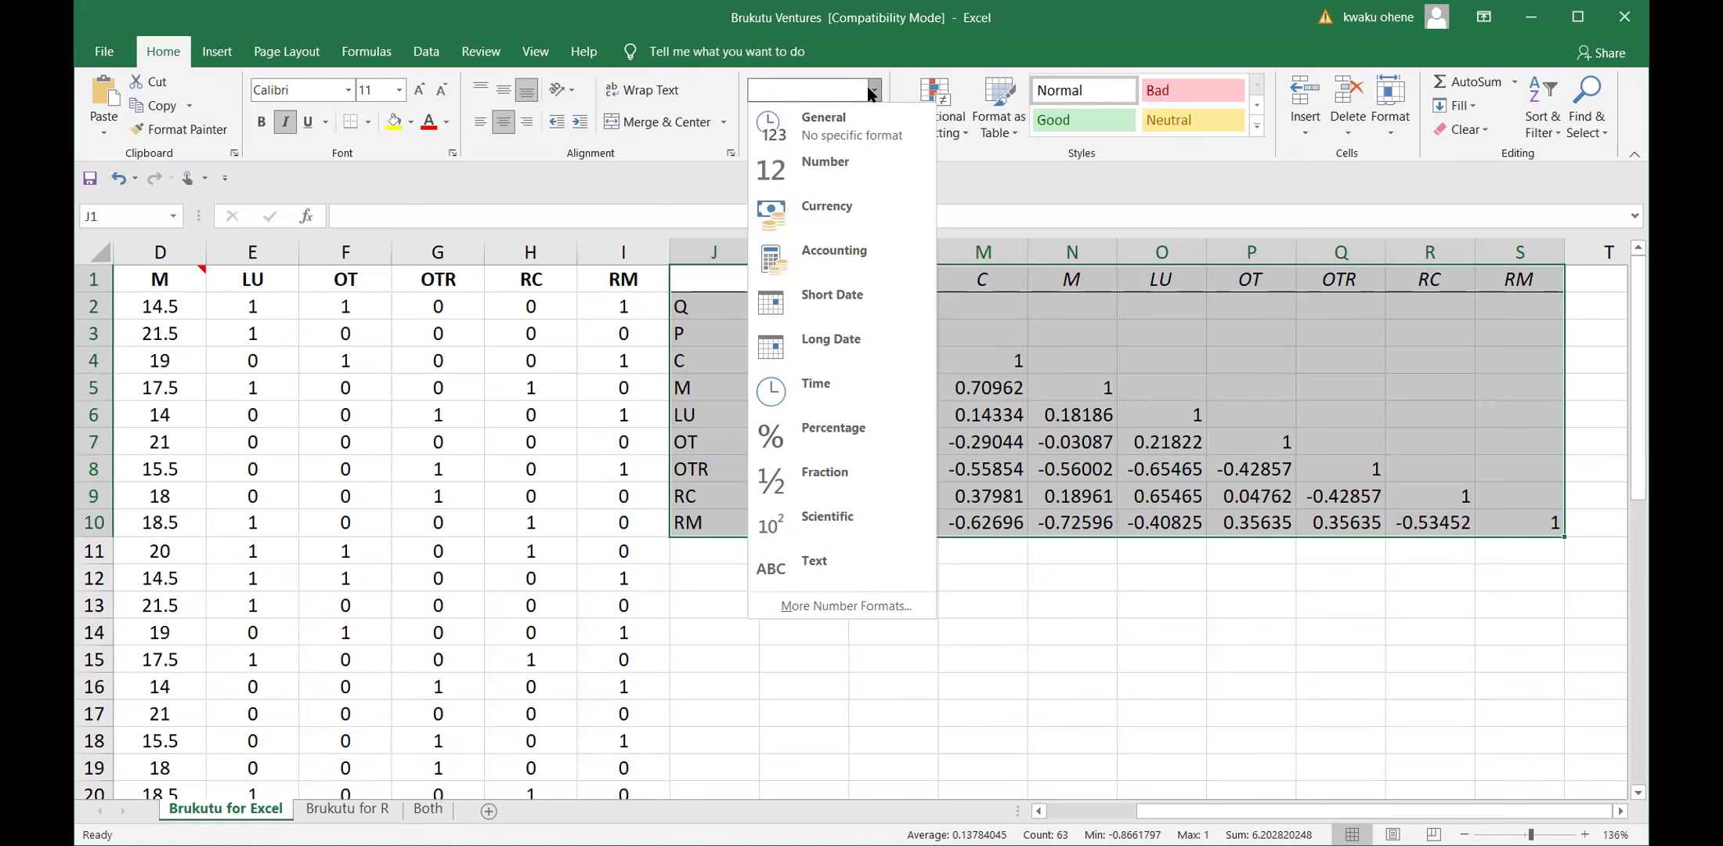
pyautogui.click(852, 157)
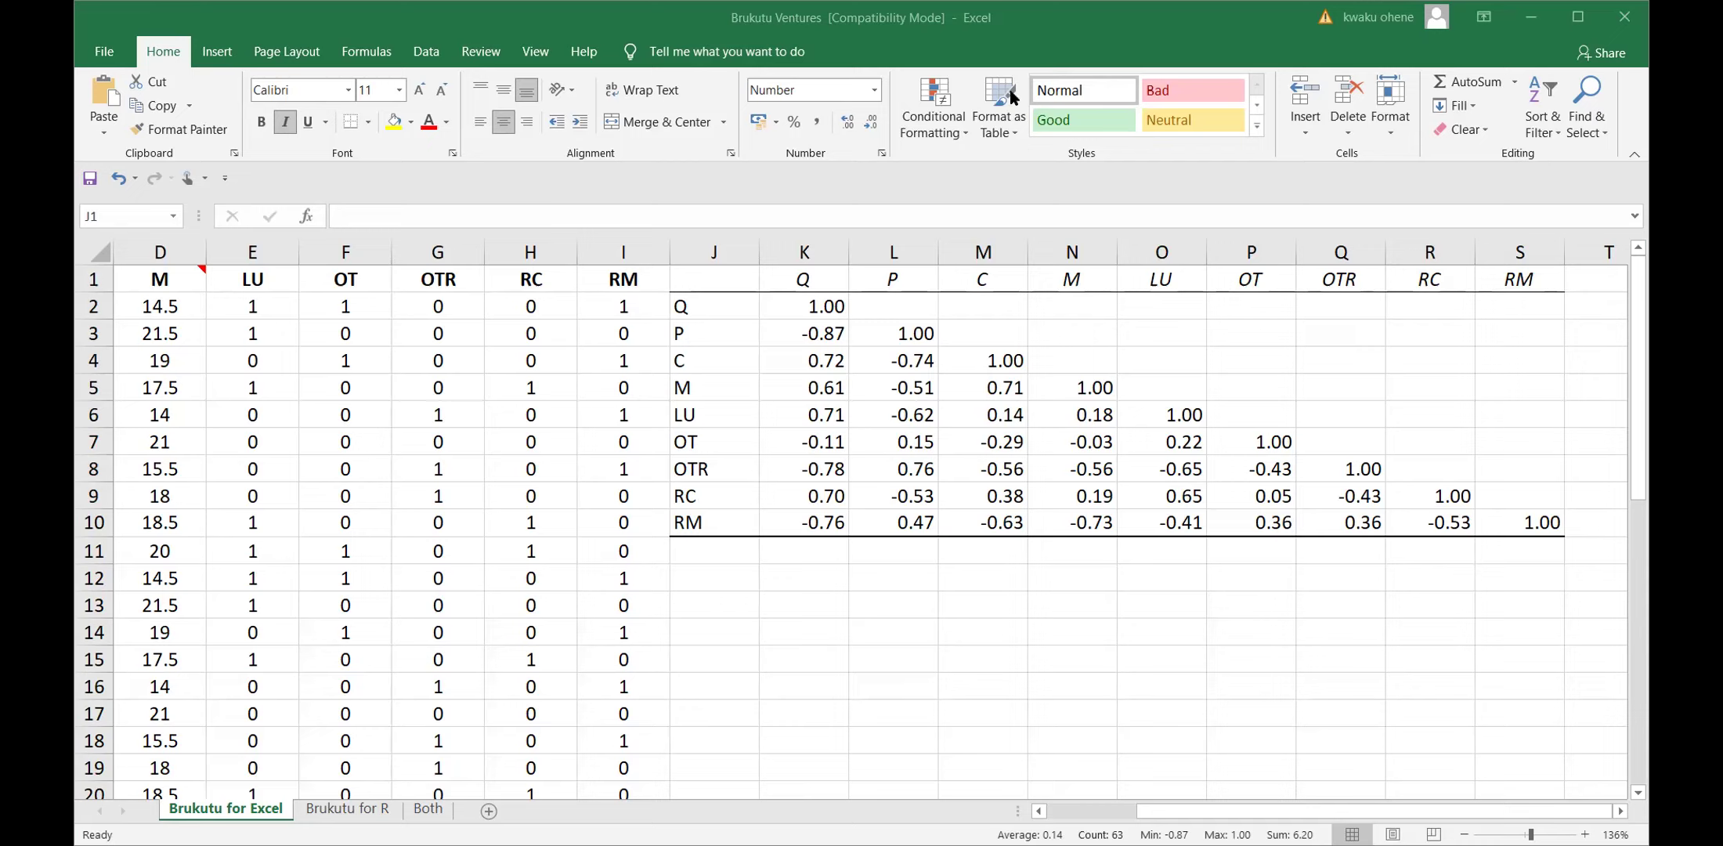
pyautogui.hotkey('alt', 'Tab')
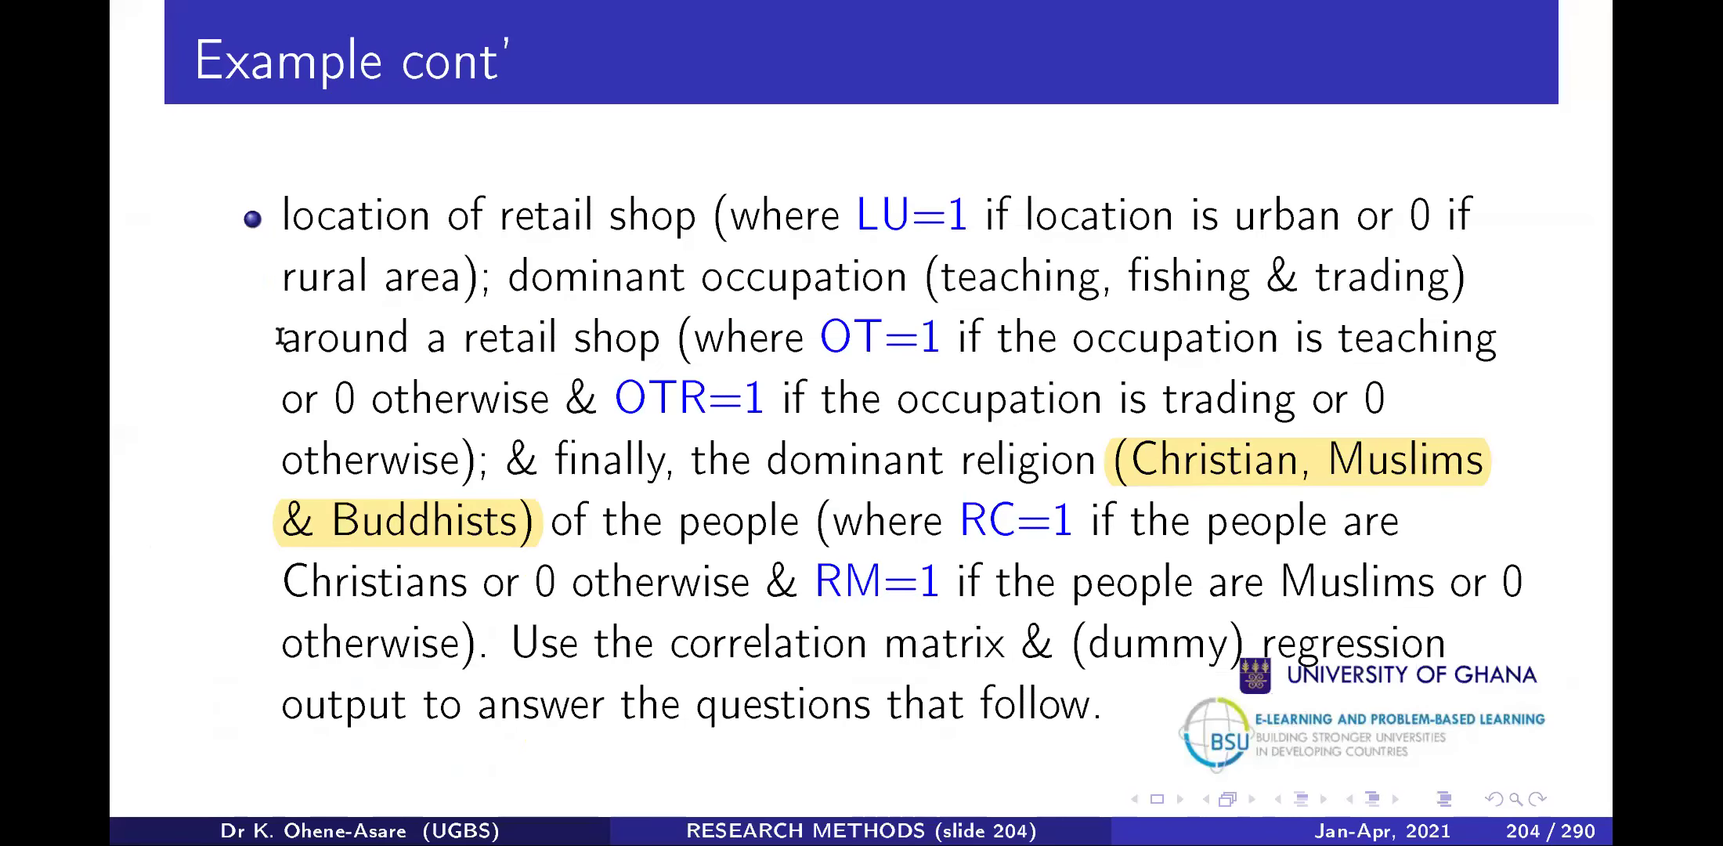
pyautogui.press('Right')
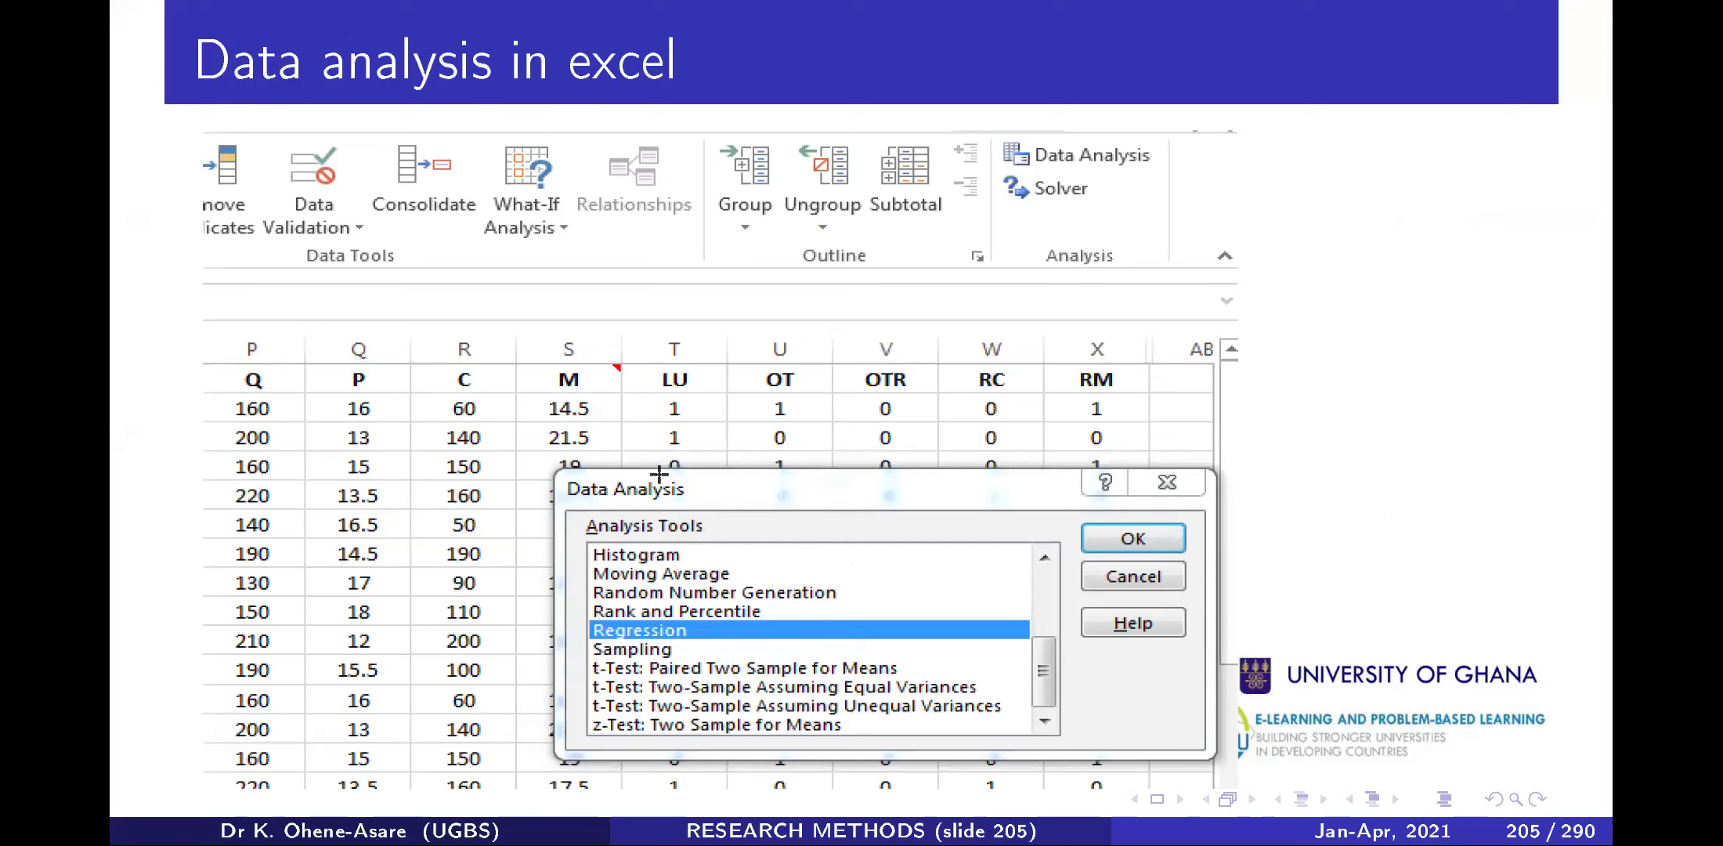
pyautogui.press('Right')
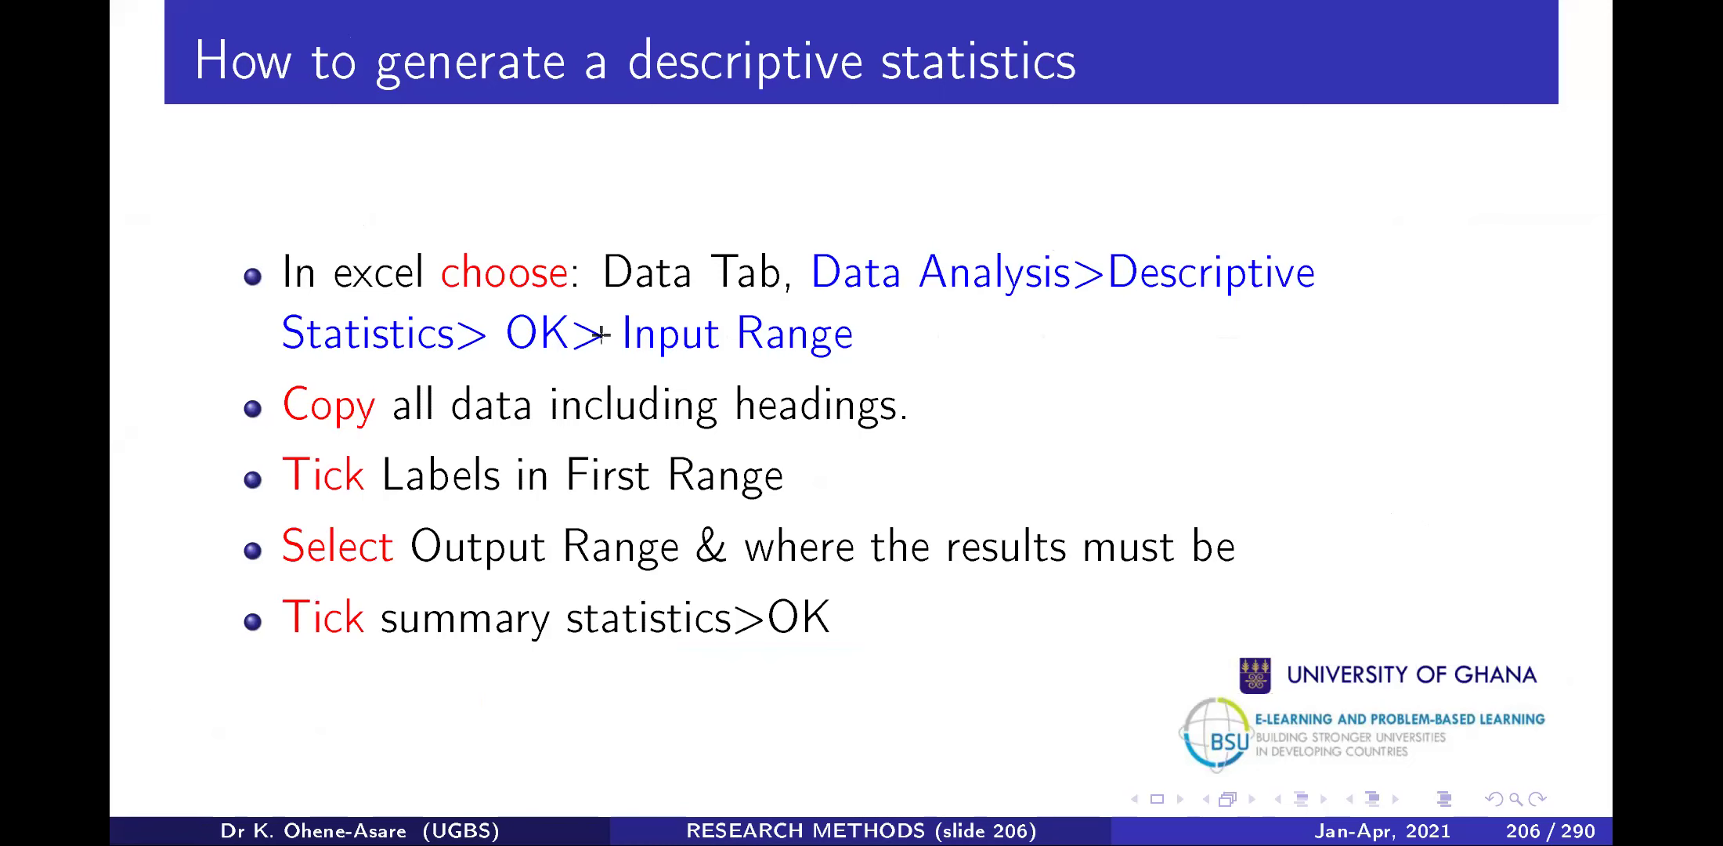
pyautogui.press('Right')
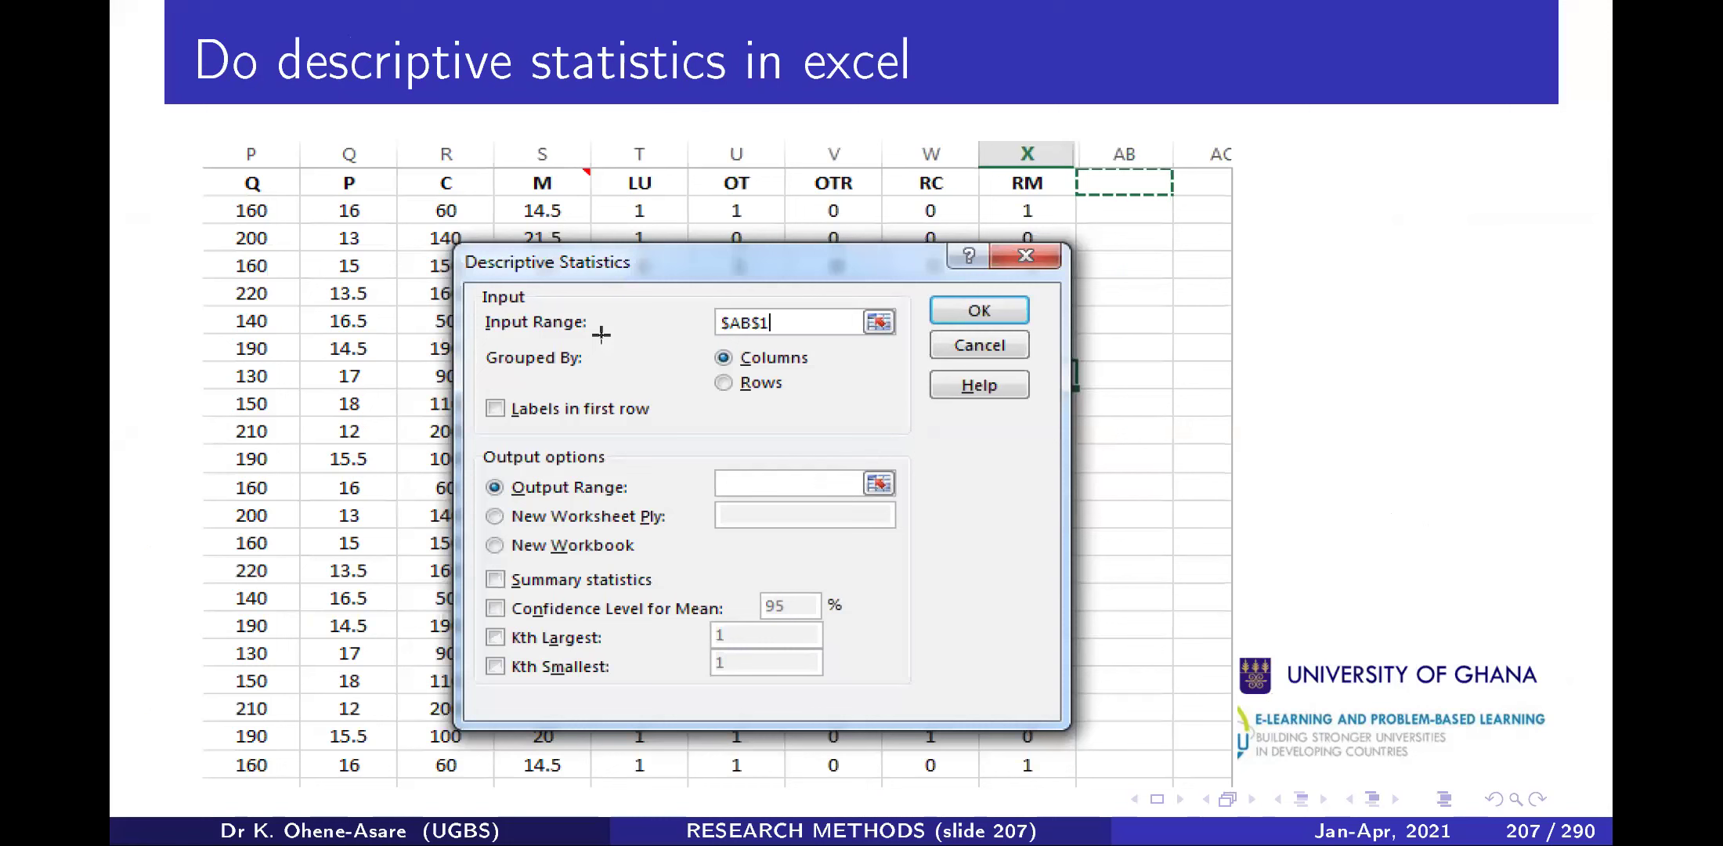
pyautogui.press('Right')
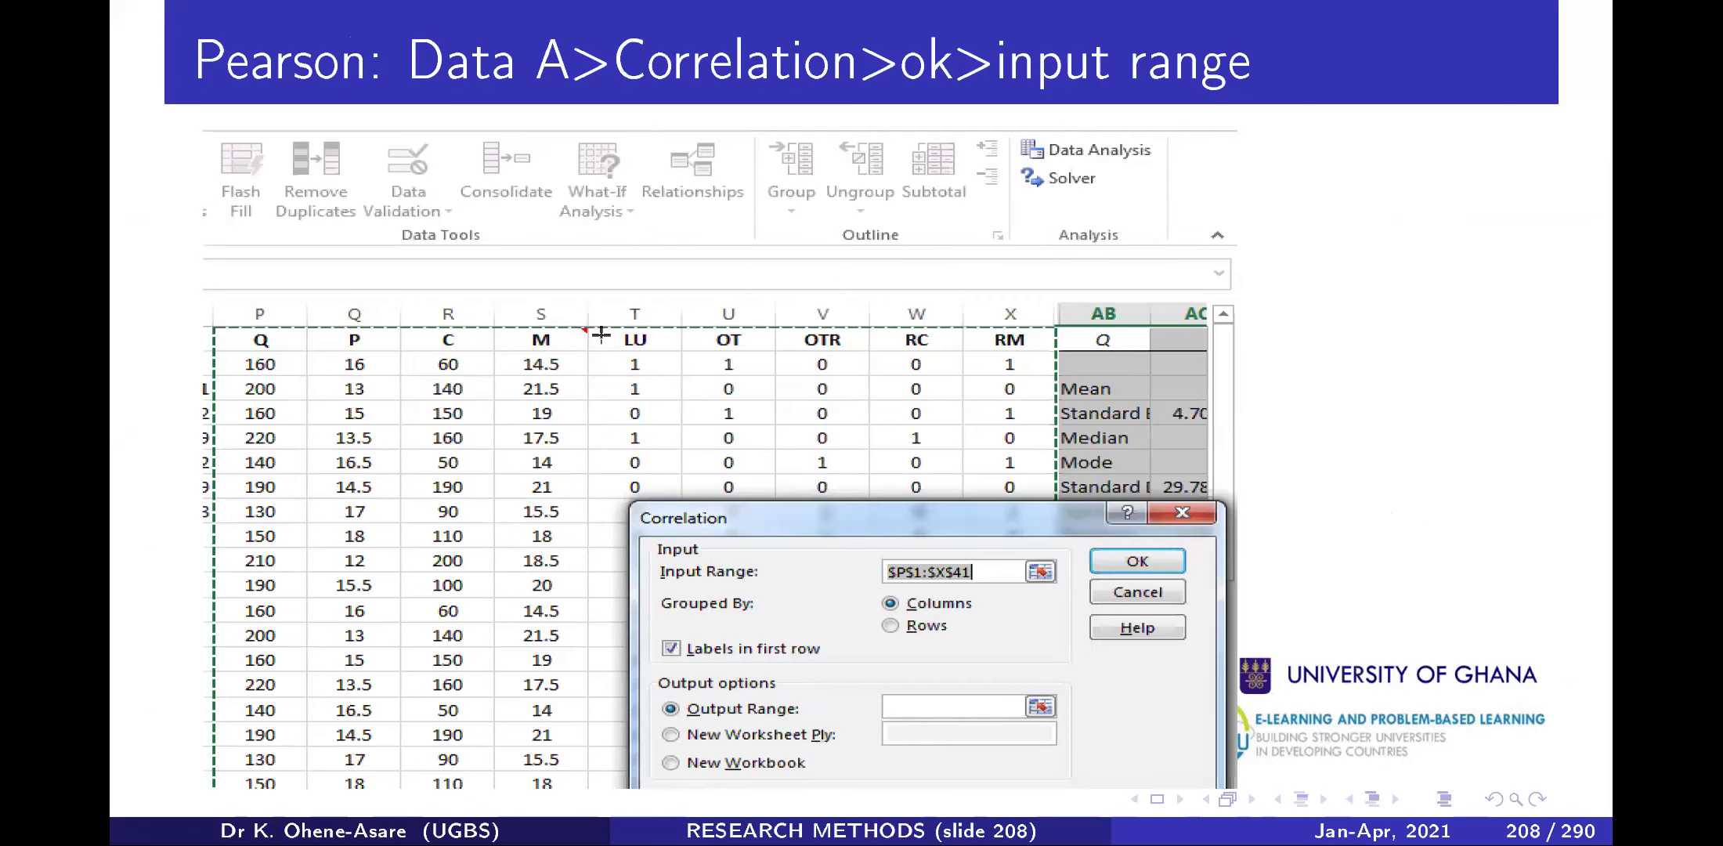
pyautogui.press('Right')
pyautogui.press('Right')
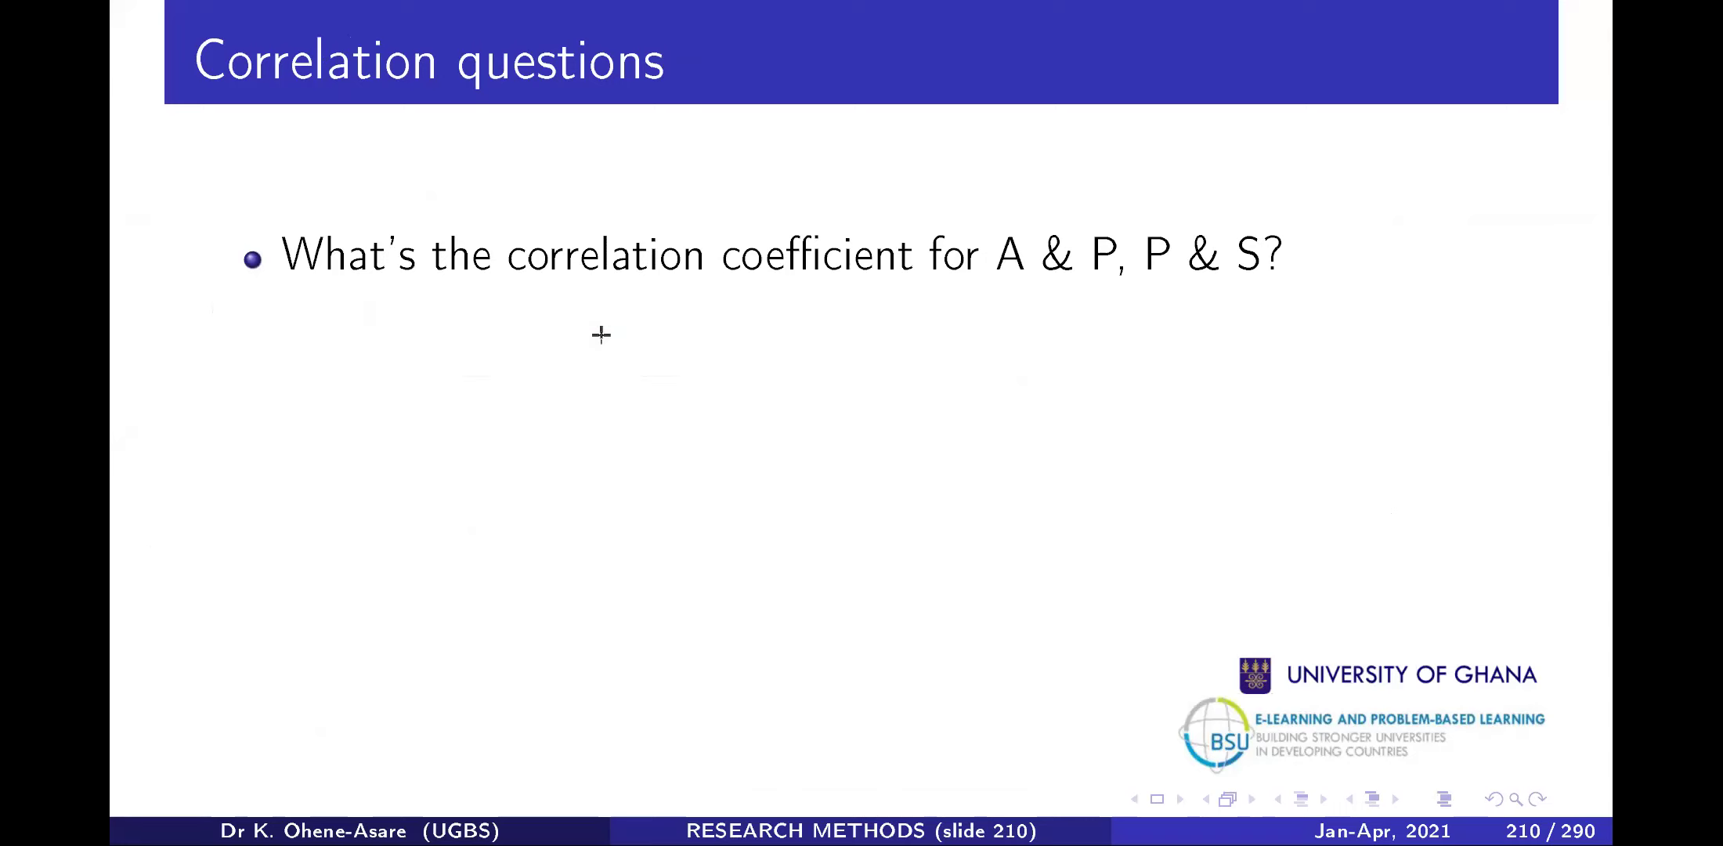
pyautogui.press('Right')
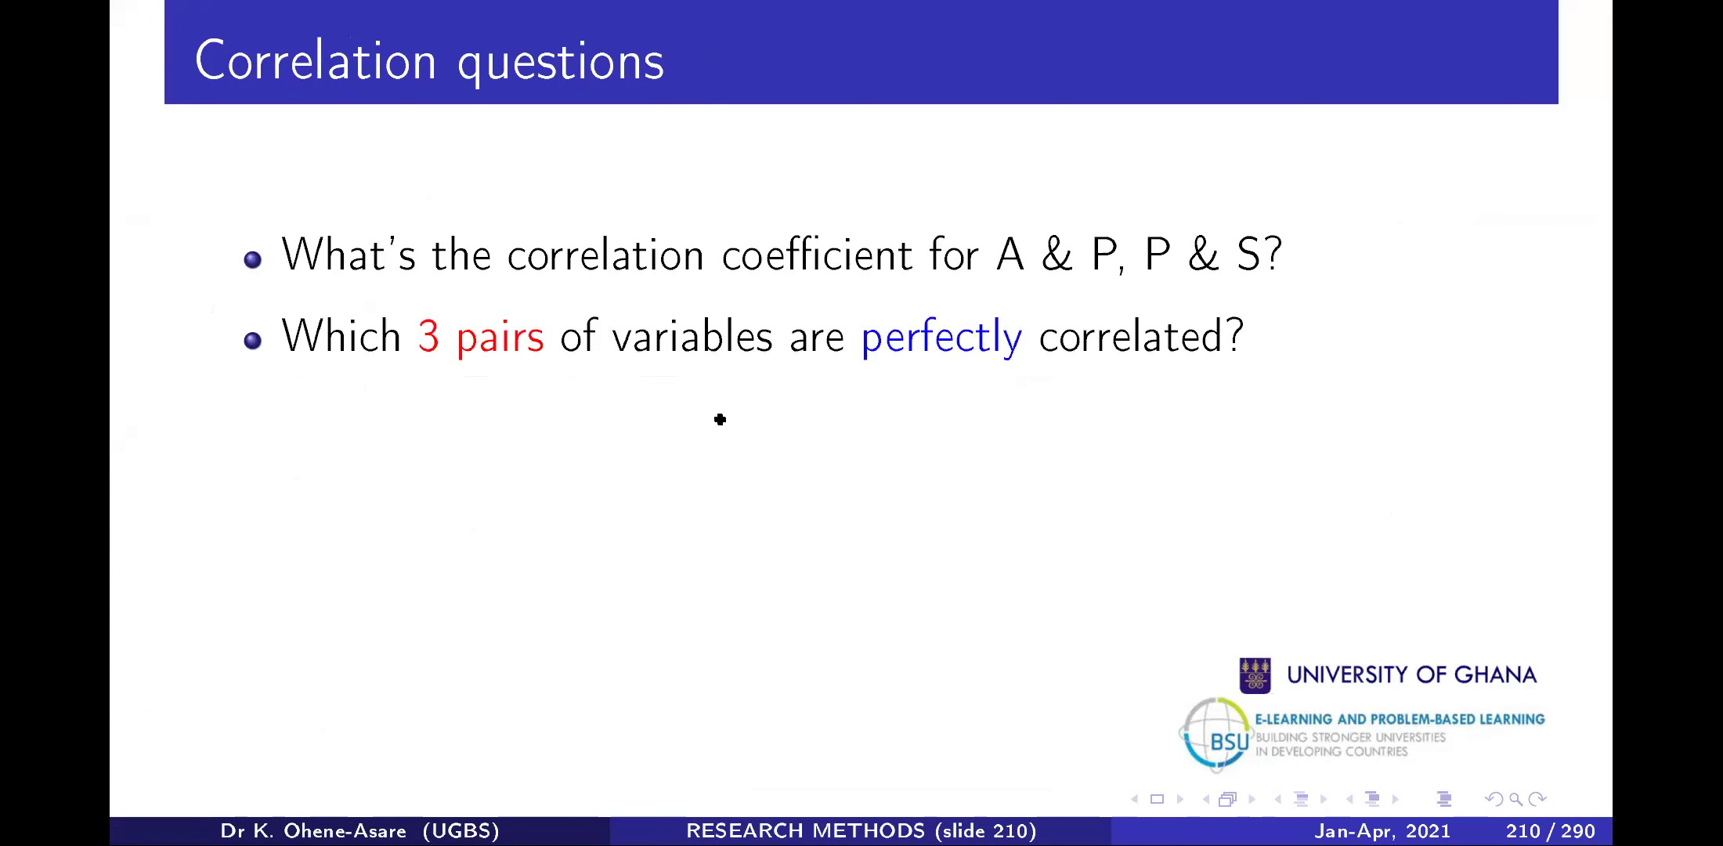
# Switch to the correlation matrix in Excel and examine the coefficient between P and Q in K3.
pyautogui.hotkey('alt', 'Tab')
pyautogui.click(1478, 469)
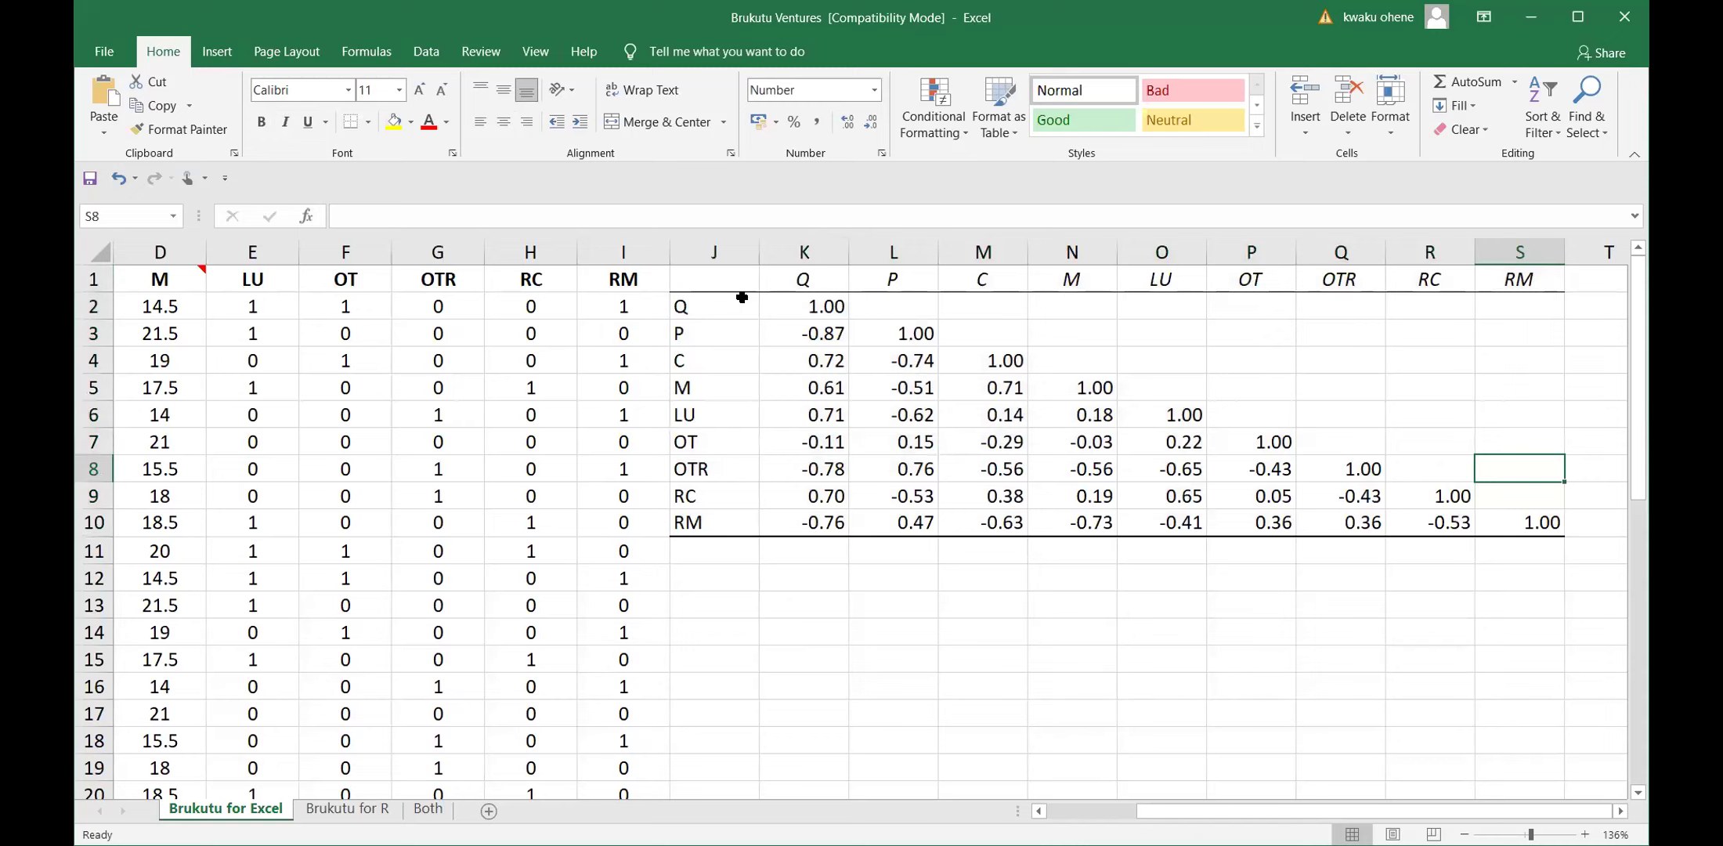
pyautogui.click(703, 297)
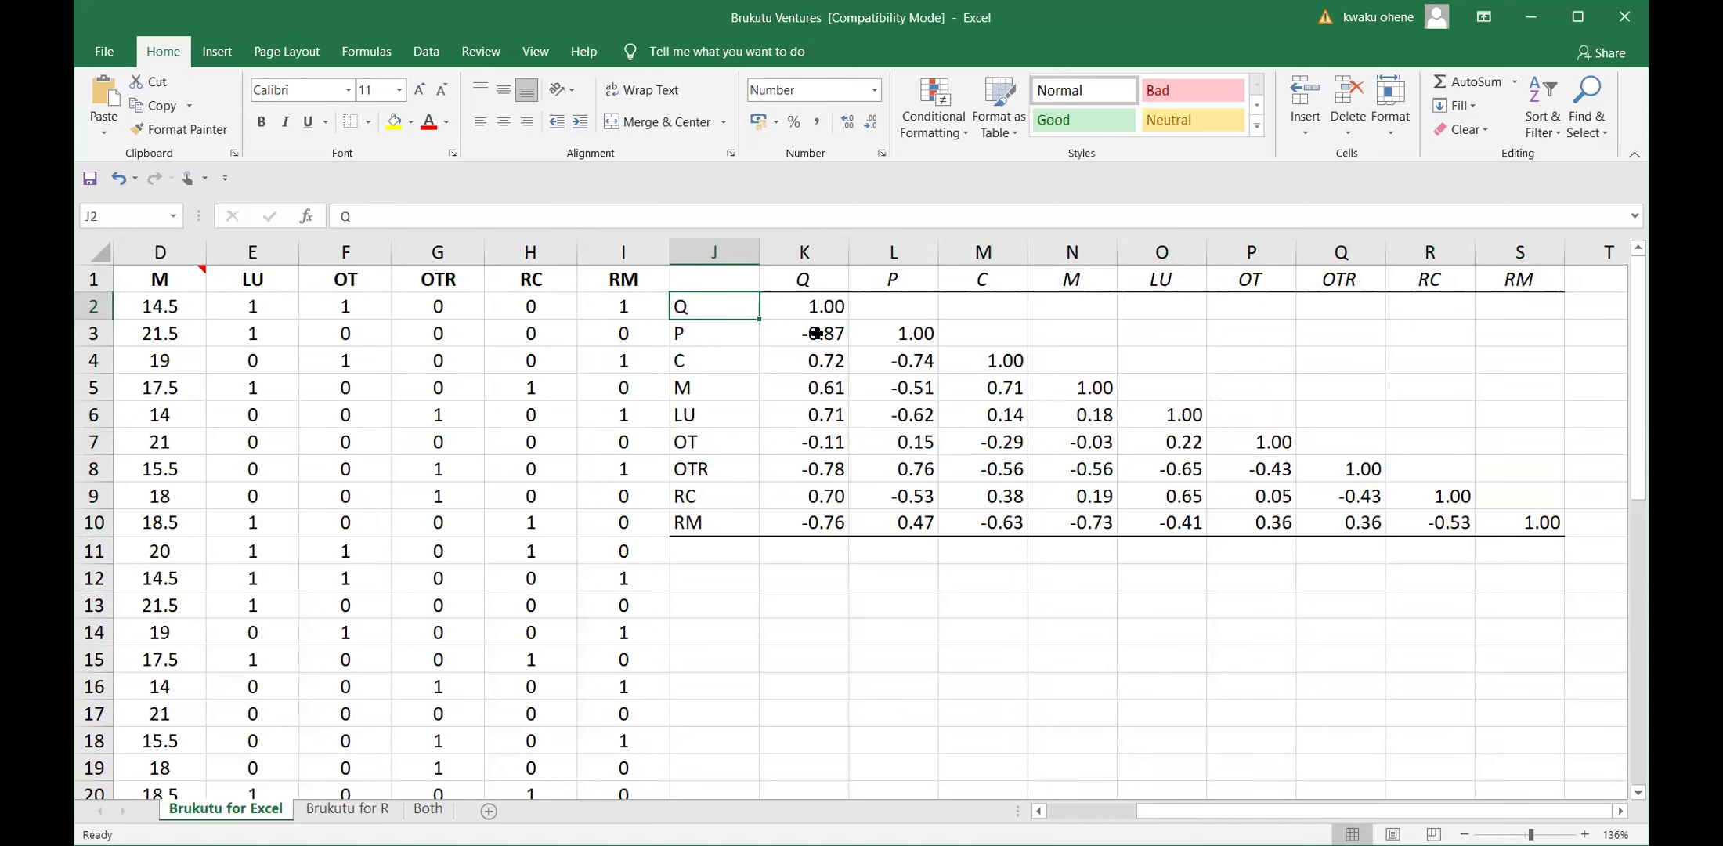
pyautogui.scroll(4, 816, 333)
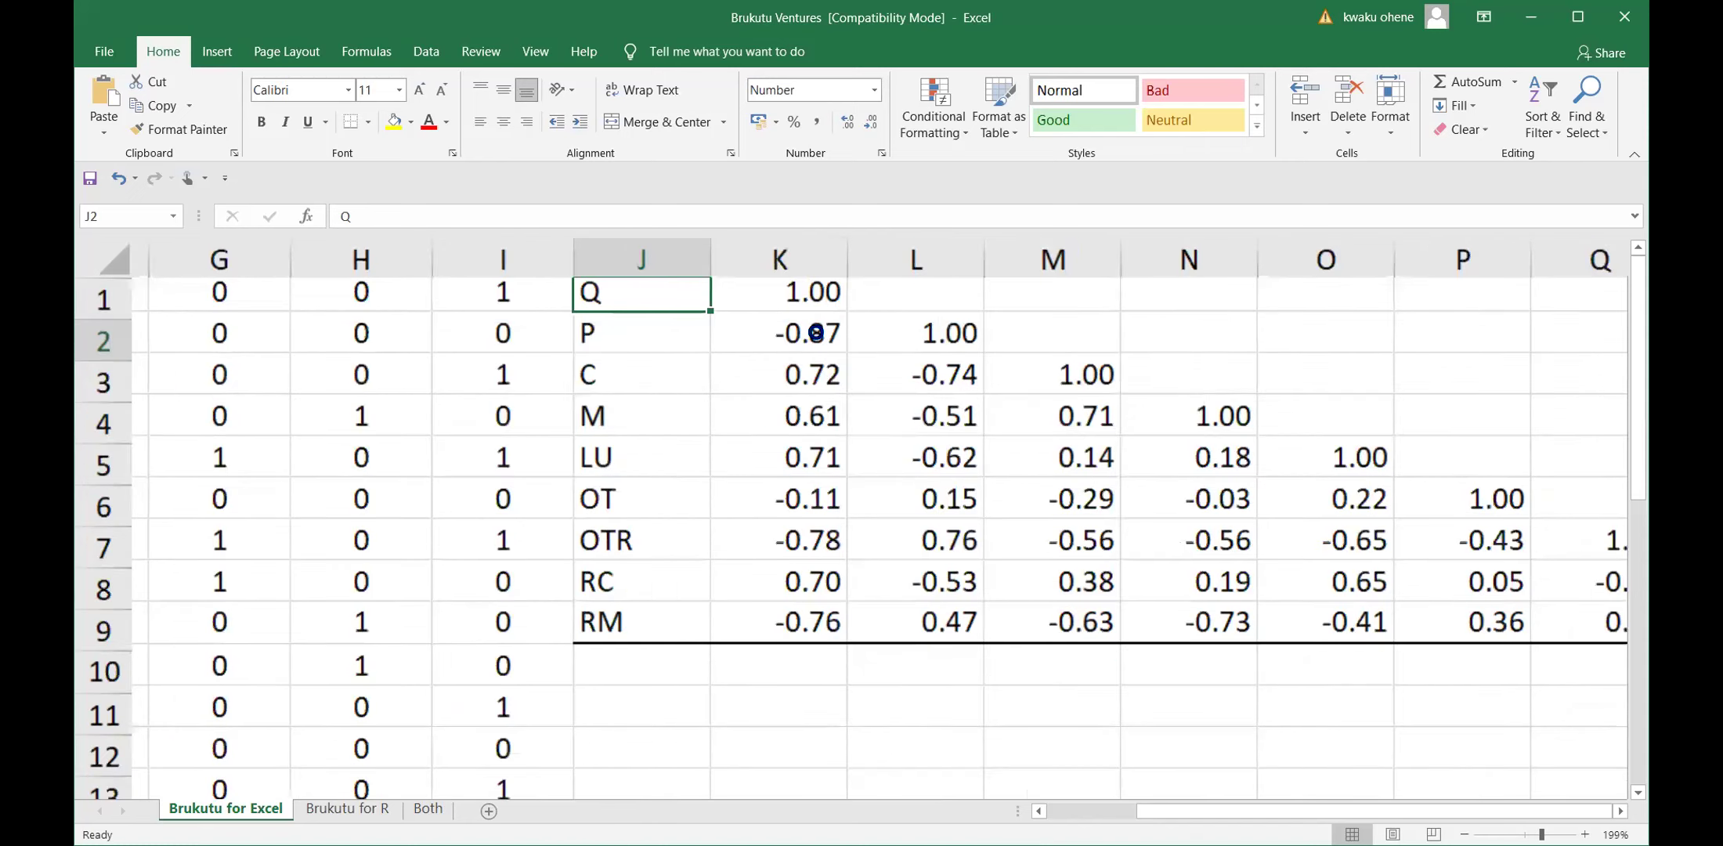
pyautogui.scroll(-1, 695, 413)
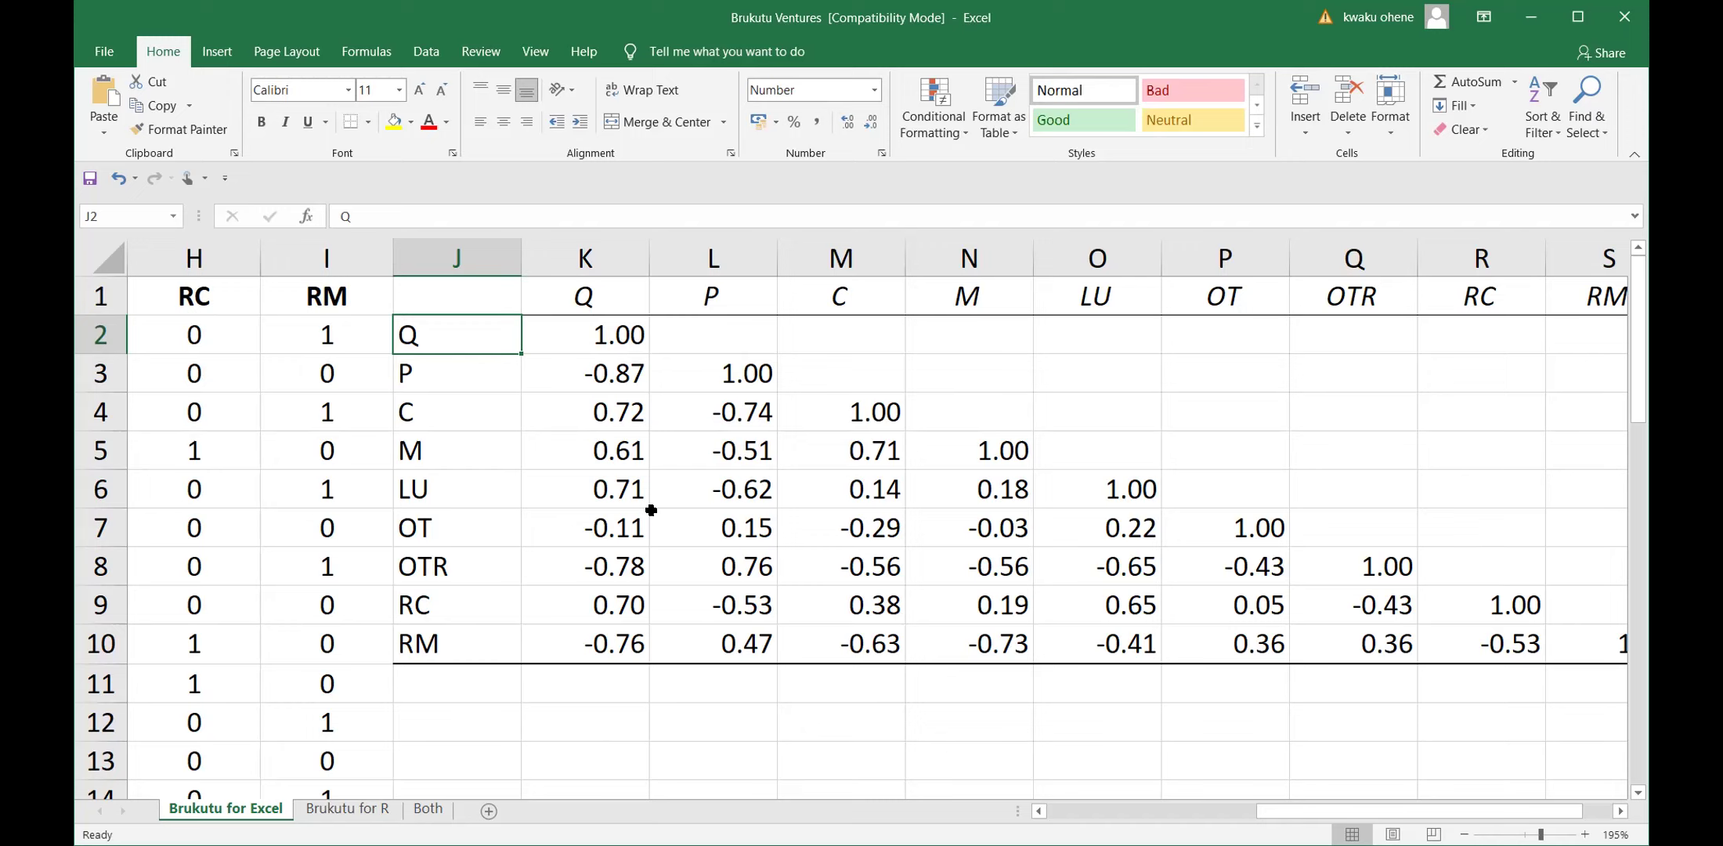
pyautogui.click(626, 386)
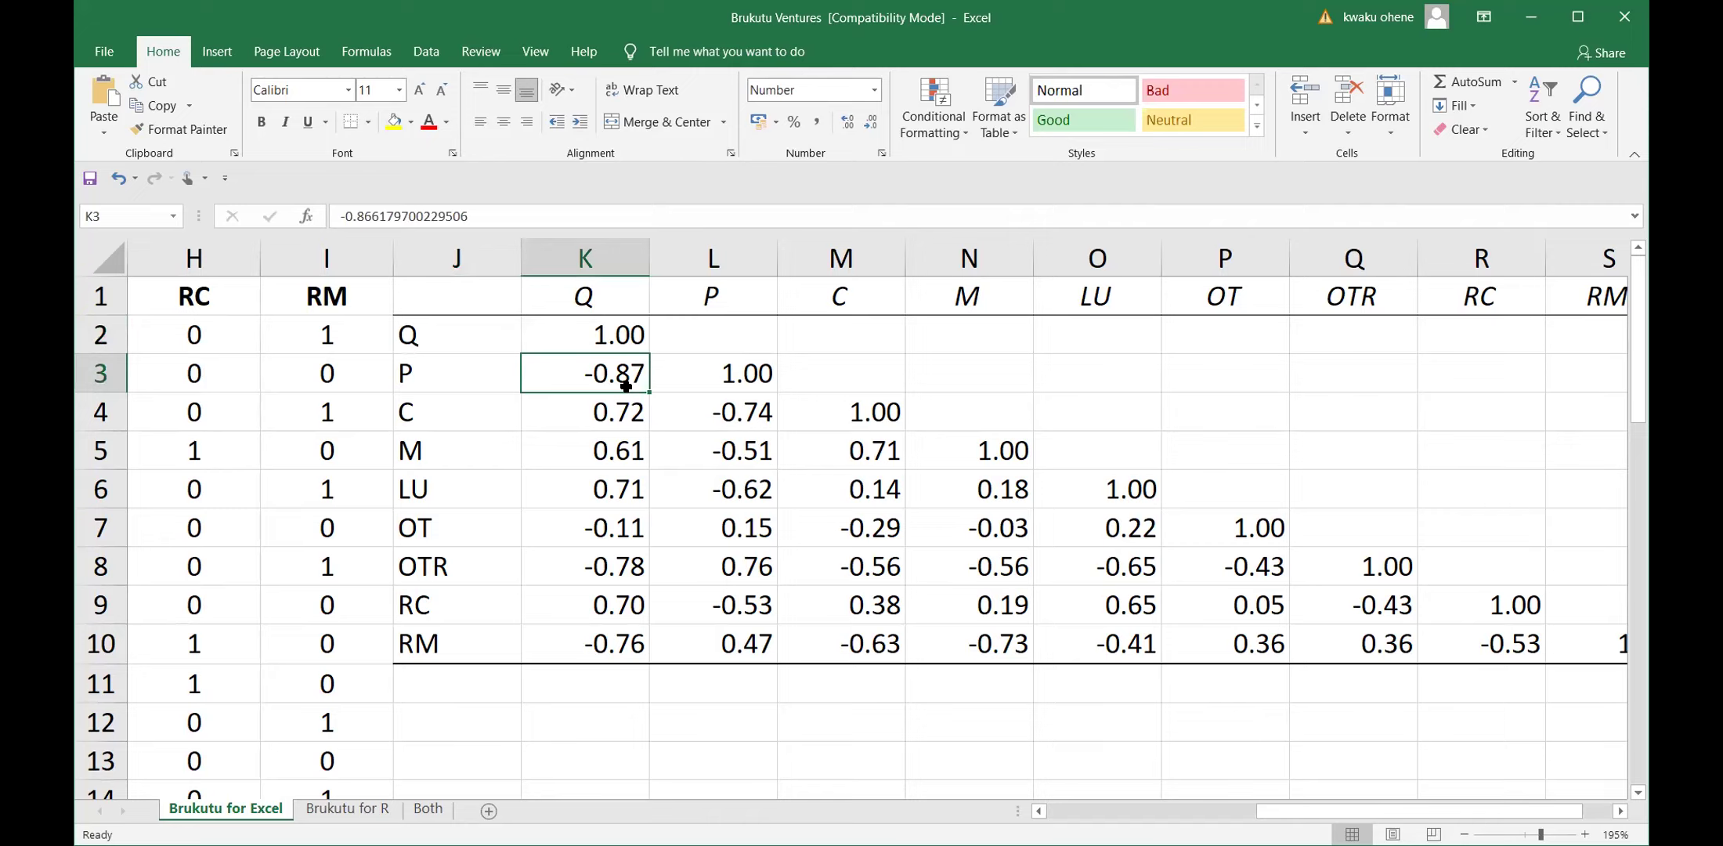
# Reread the perfect-correlation question on the slide and examine the whole matrix through the RM column in Excel.
pyautogui.hotkey('alt', 'Tab')
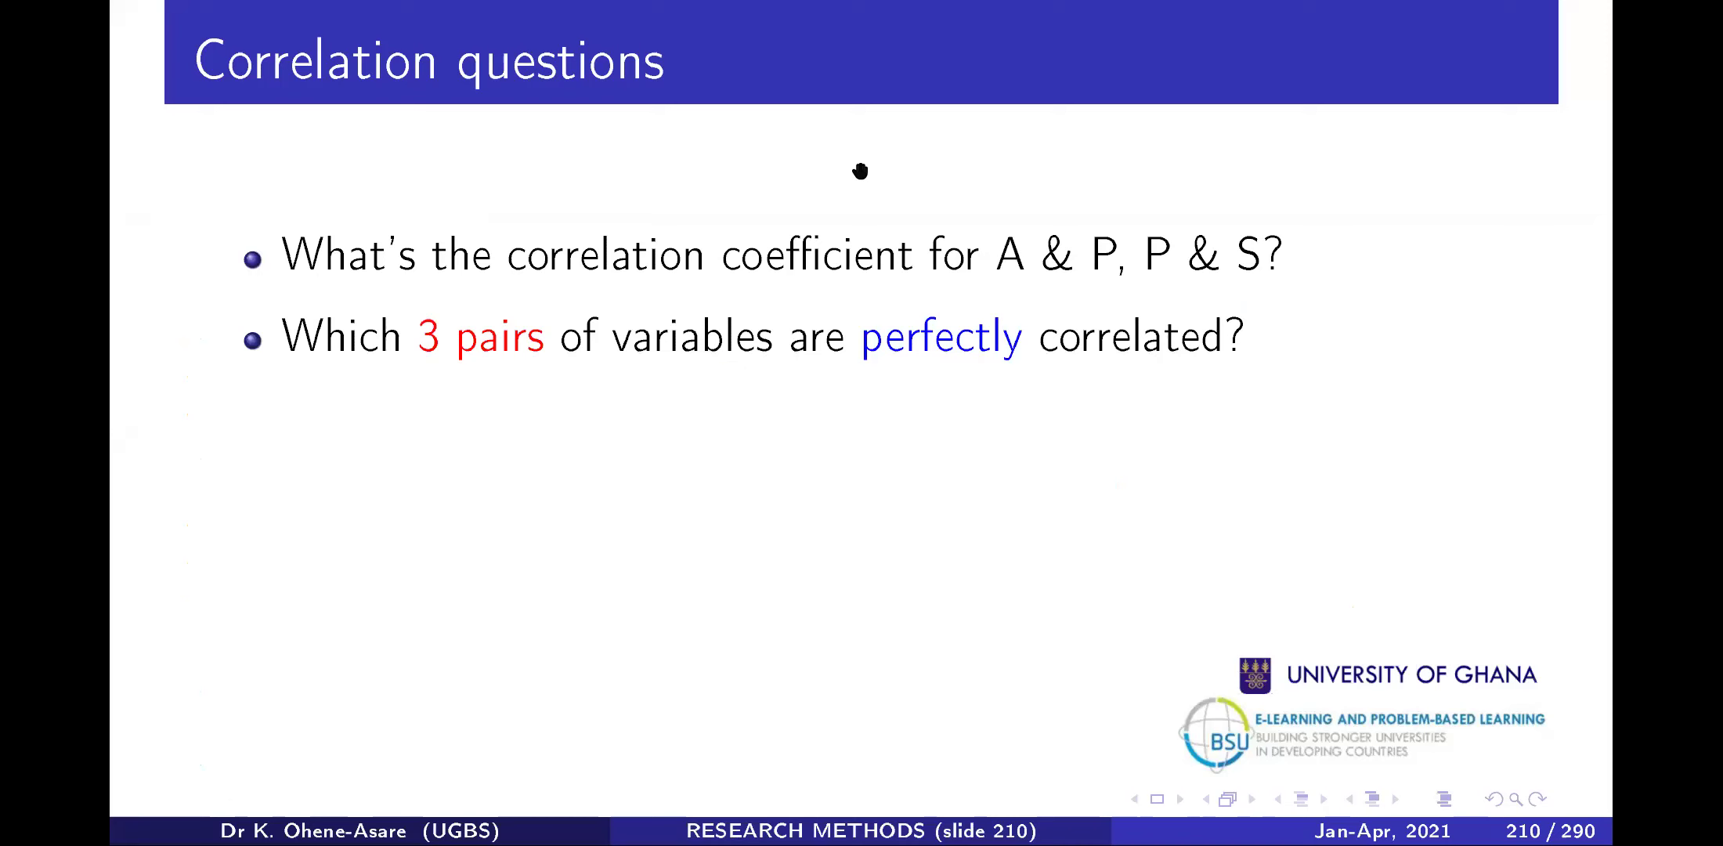
pyautogui.hotkey('alt', 'Tab')
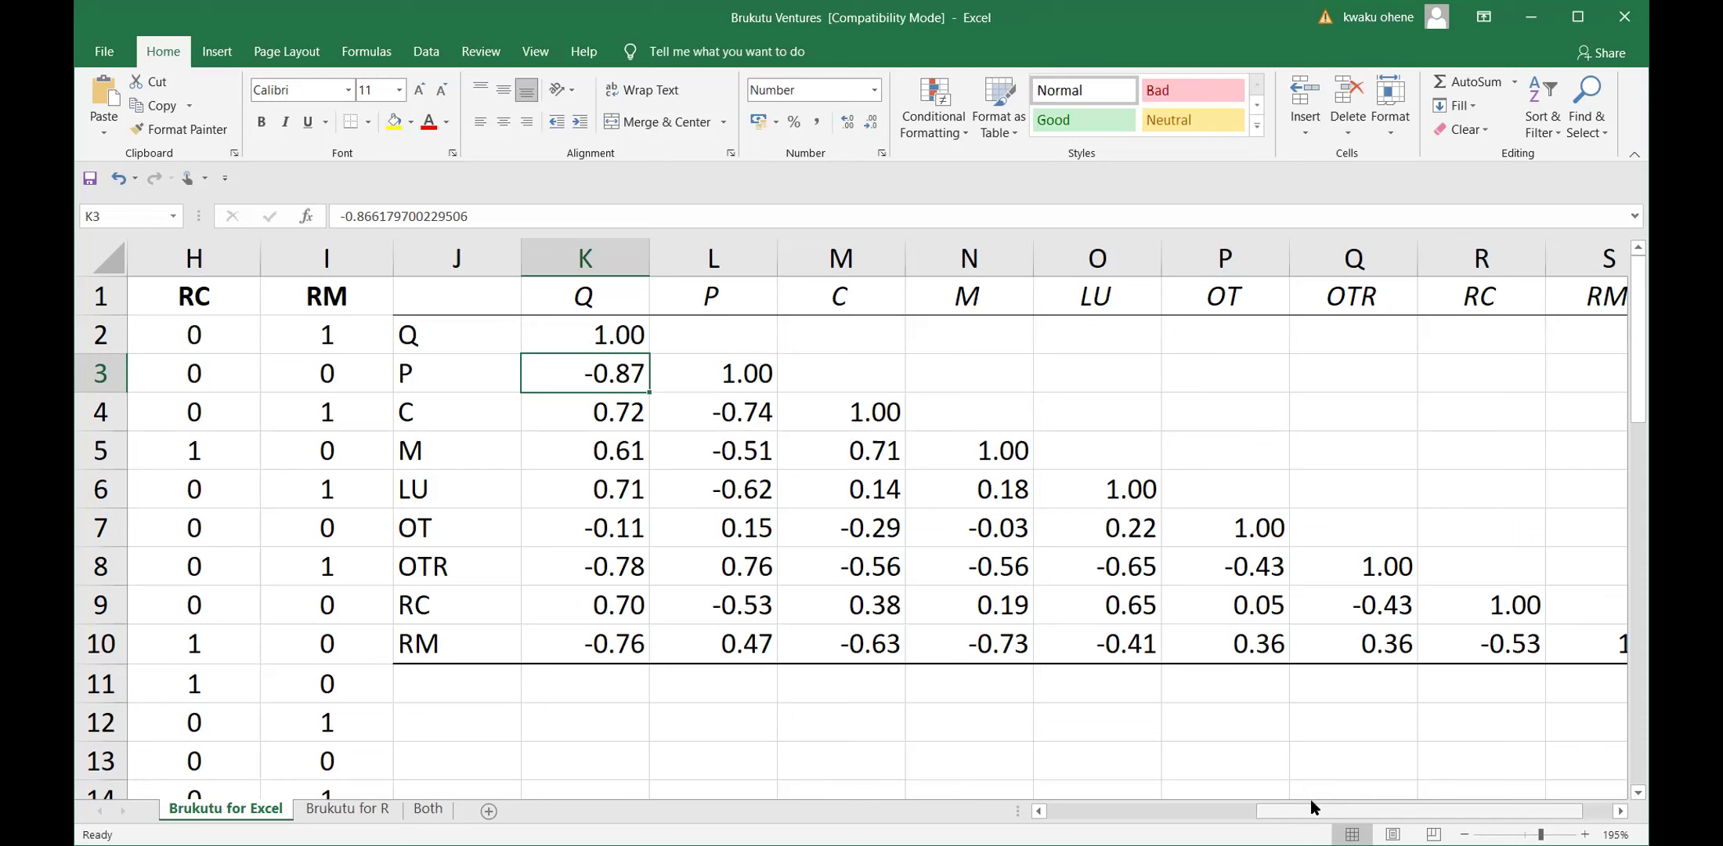
pyautogui.hscroll(1, 1311, 804)
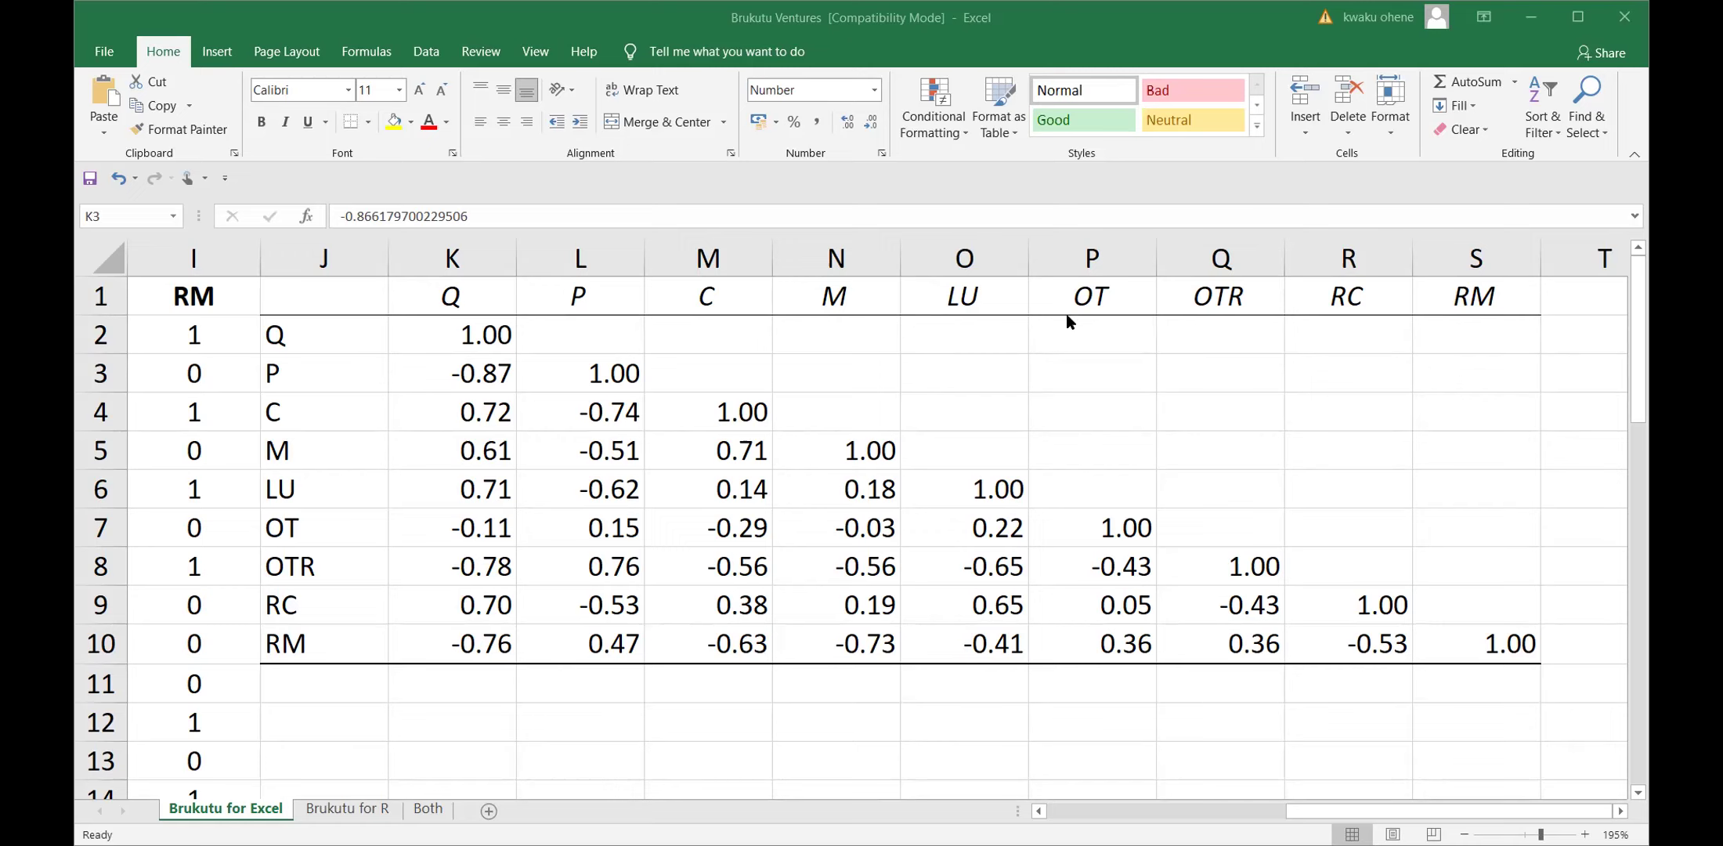
# Reveal the slide question about the pairs most strongly correlated with the response variable, and return to the Excel matrix.
pyautogui.hotkey('alt', 'Tab')
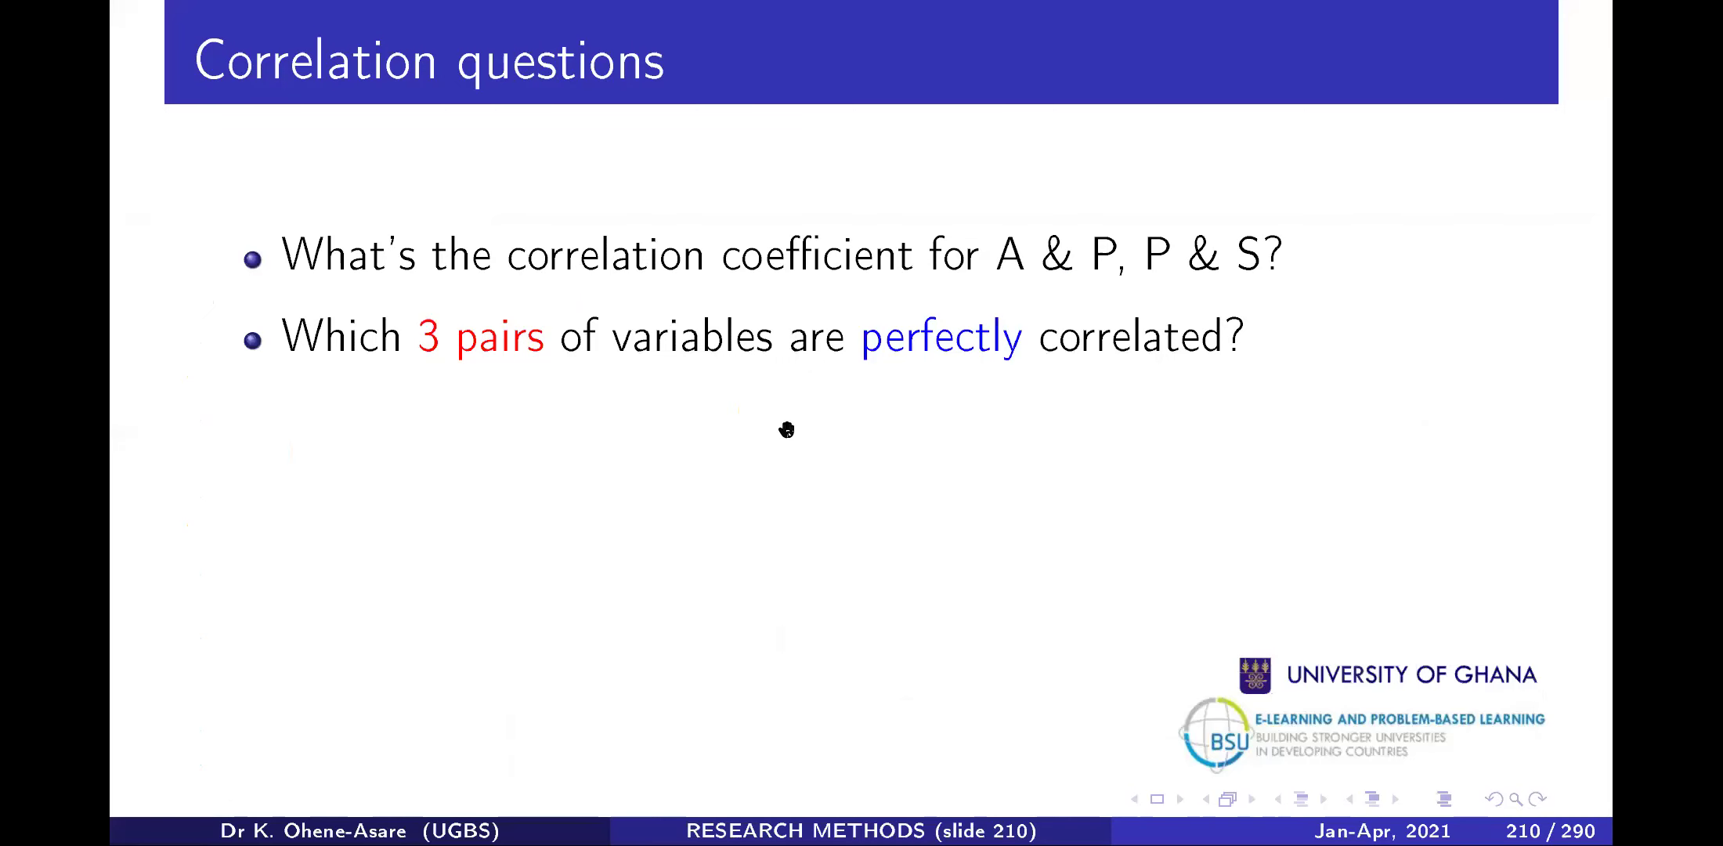
pyautogui.press('Right')
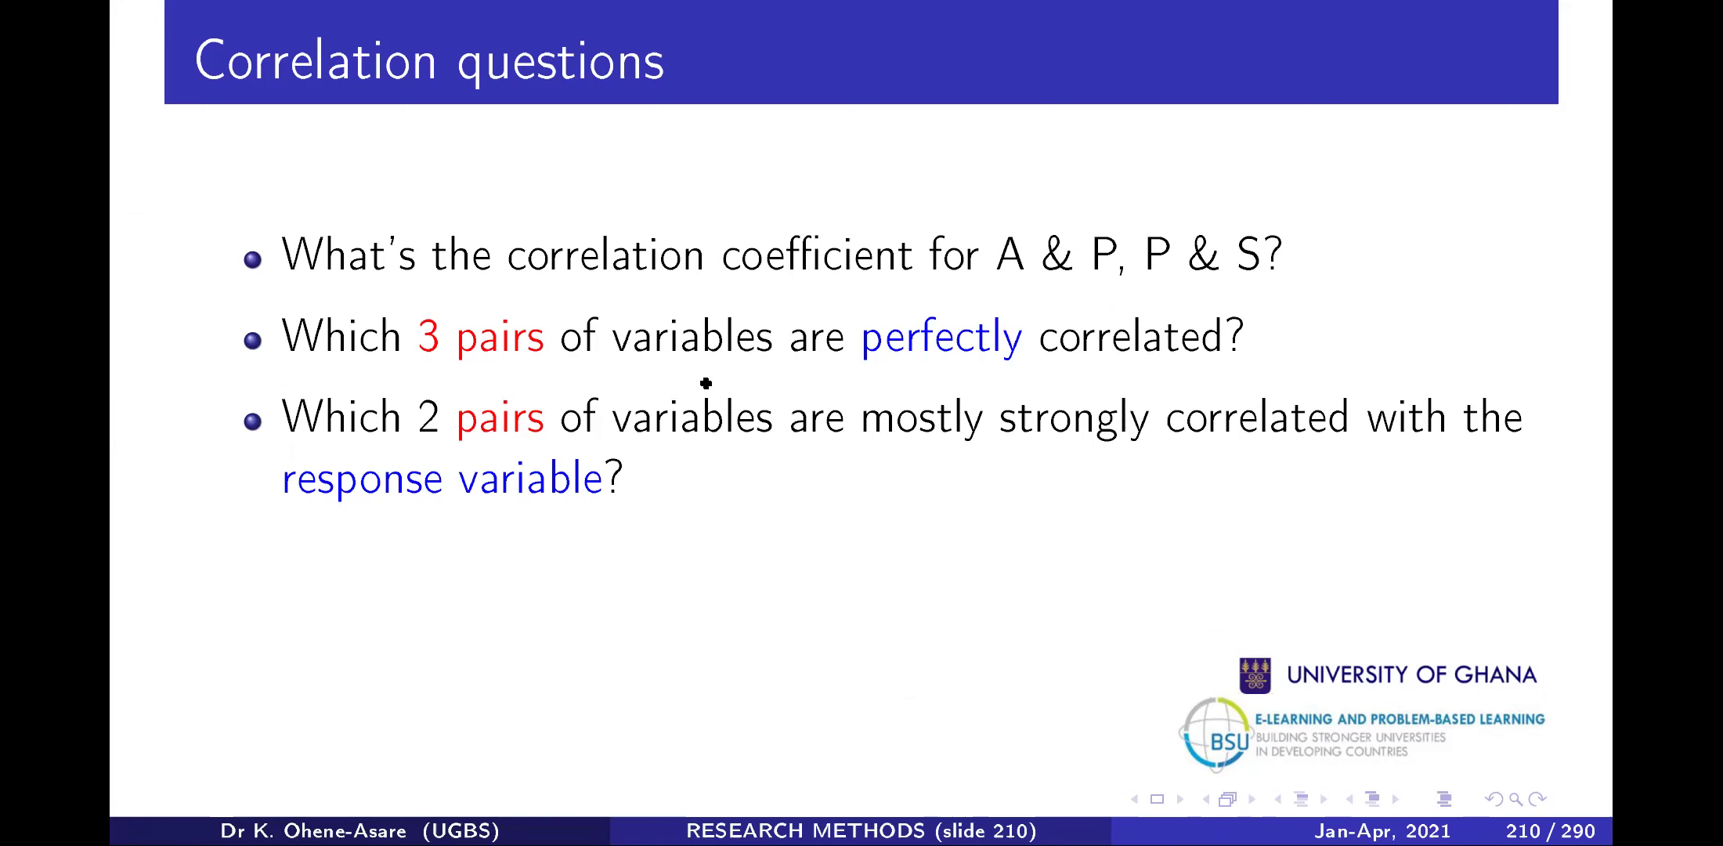
pyautogui.hotkey('alt', 'Tab')
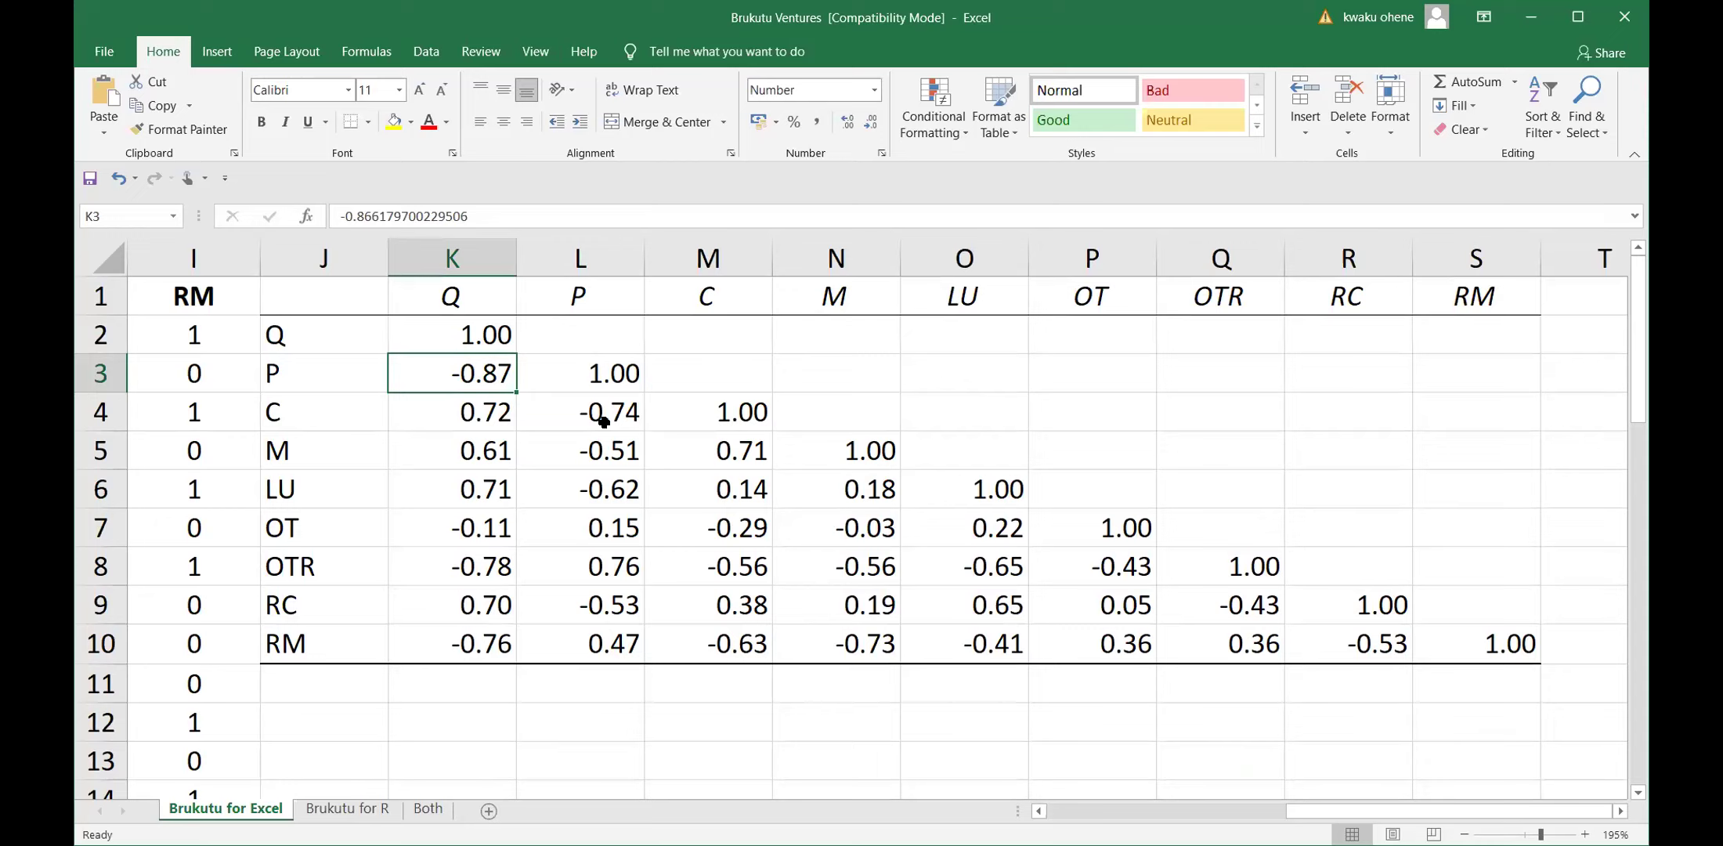
# Make the coefficient between OTR and Q in K8 bold.
pyautogui.click(325, 256)
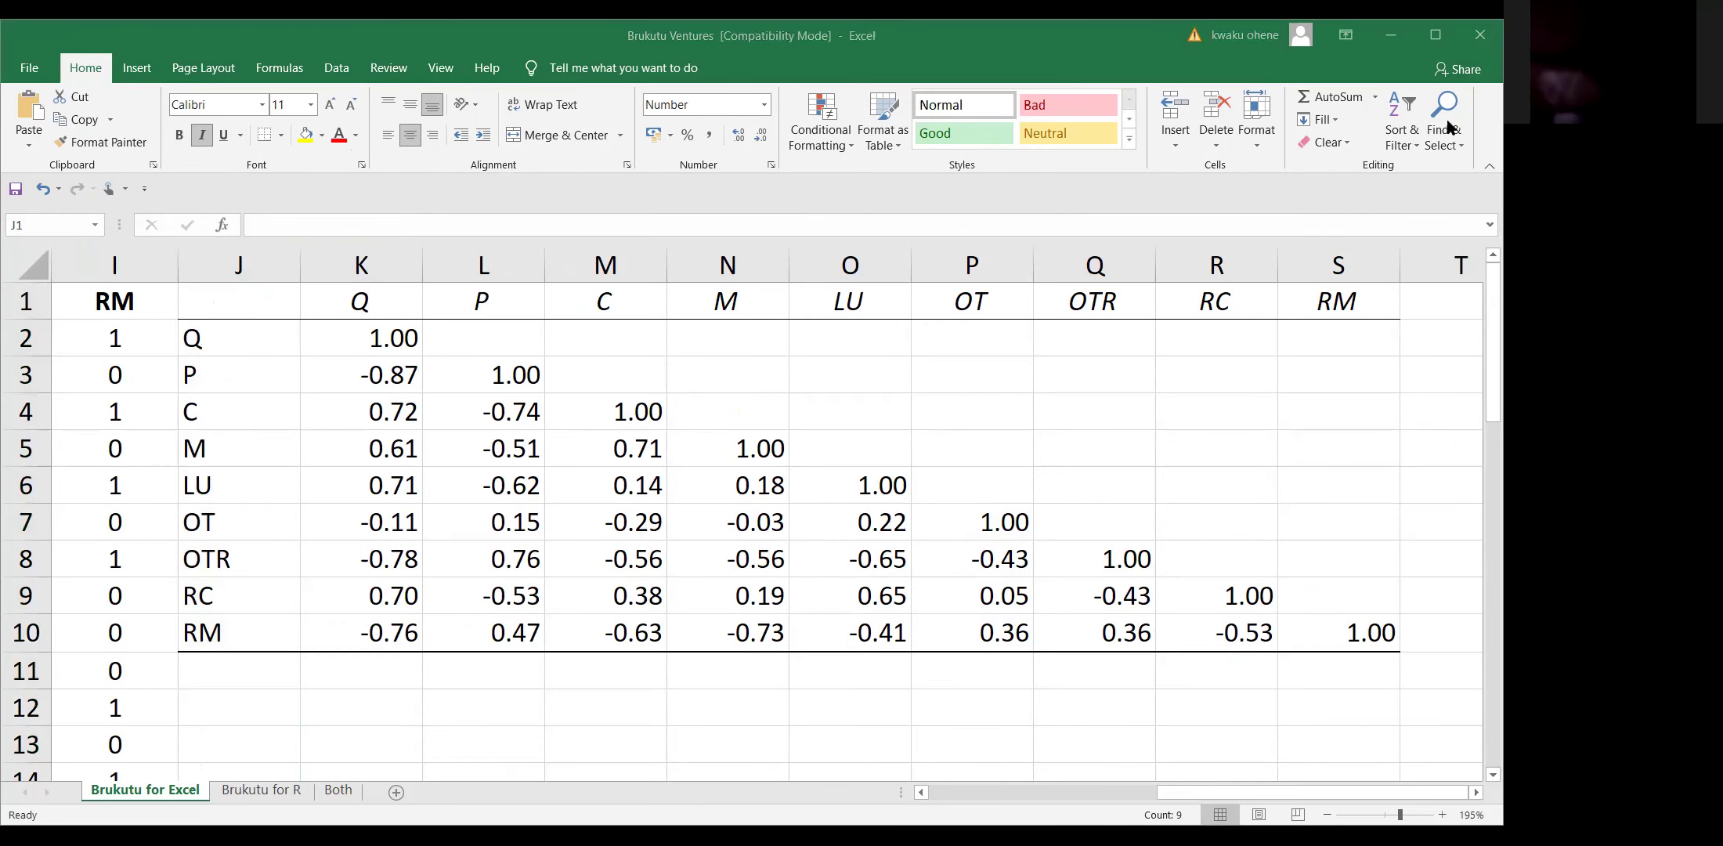
pyautogui.click(383, 372)
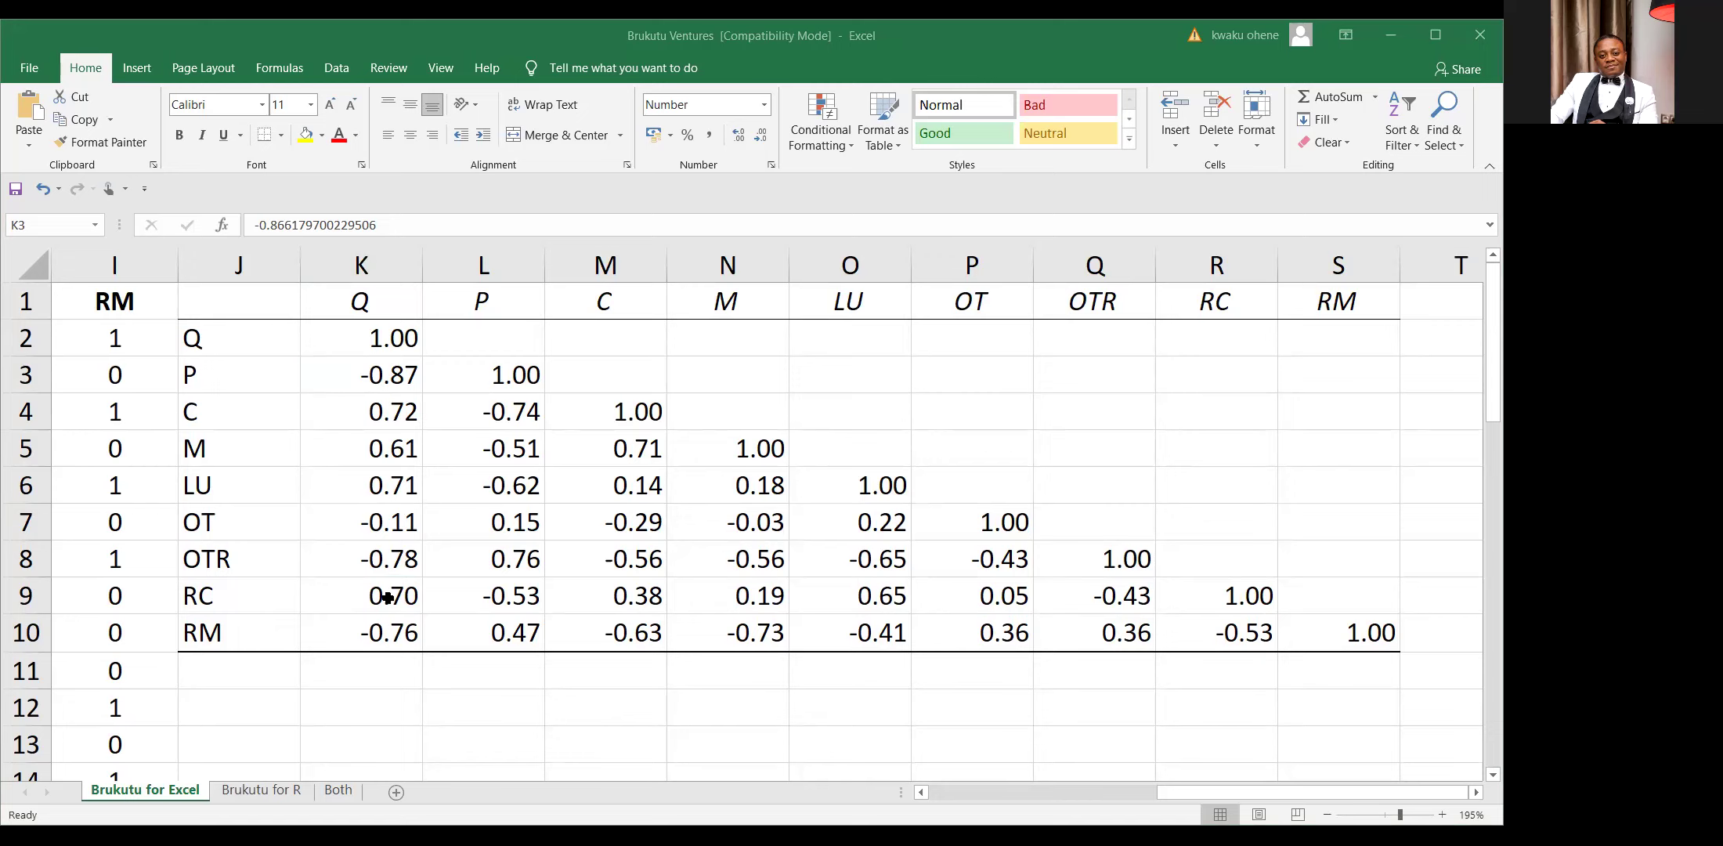
pyautogui.click(392, 564)
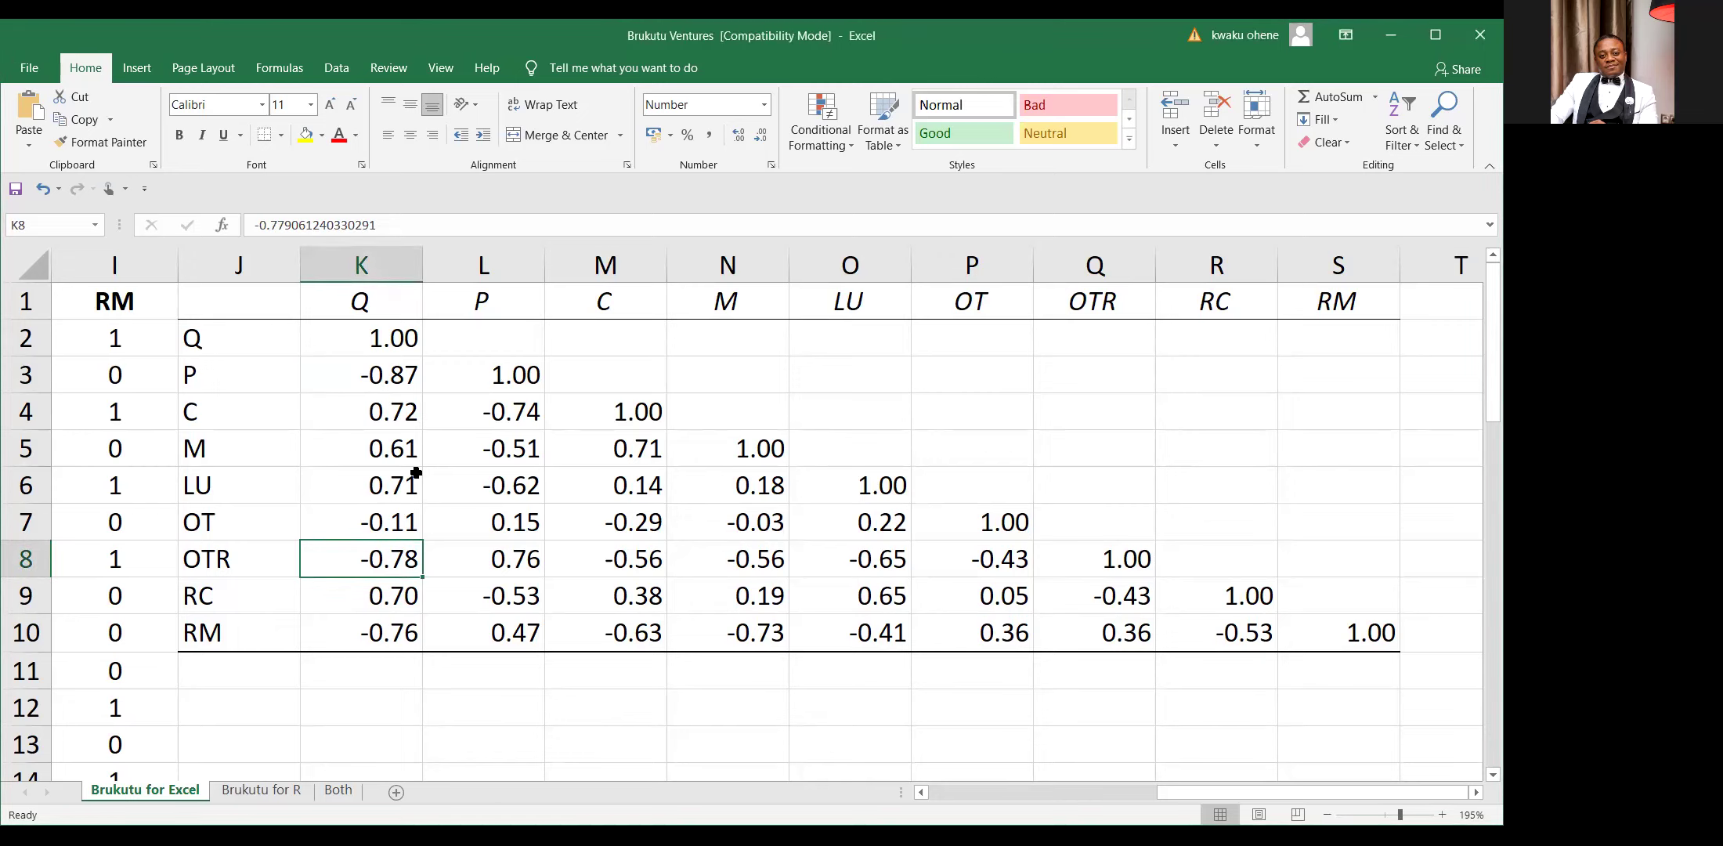
pyautogui.hotkey('ctrl', 'b')
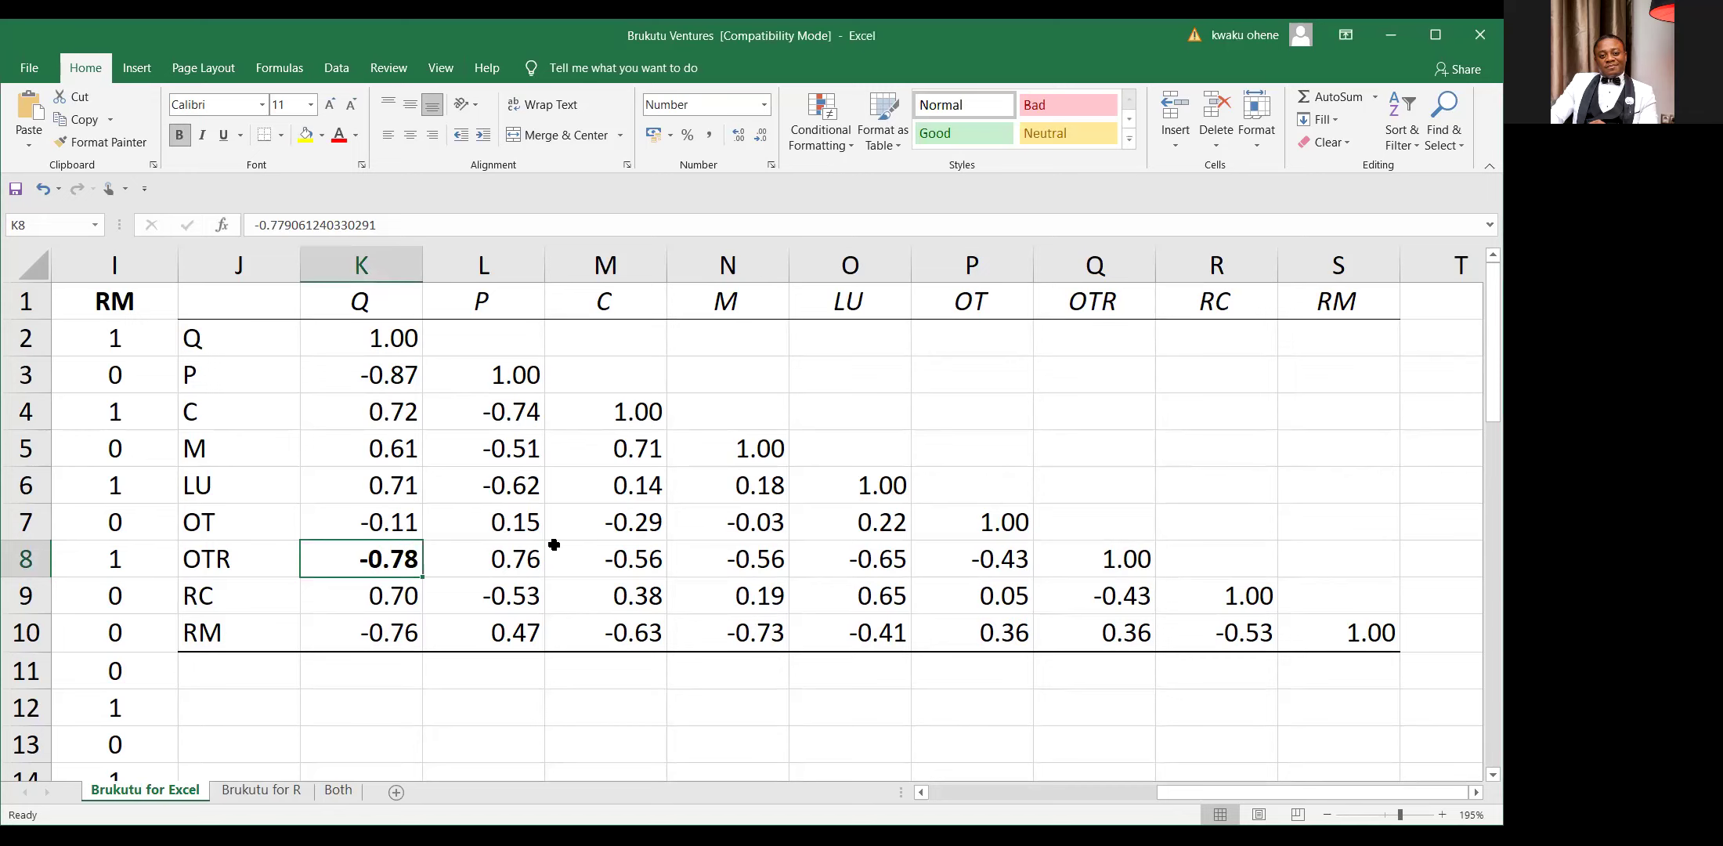
# Switch to the slides and advance to the question about the three most multicollinear pairs of variables.
pyautogui.hotkey('alt', 'Tab')
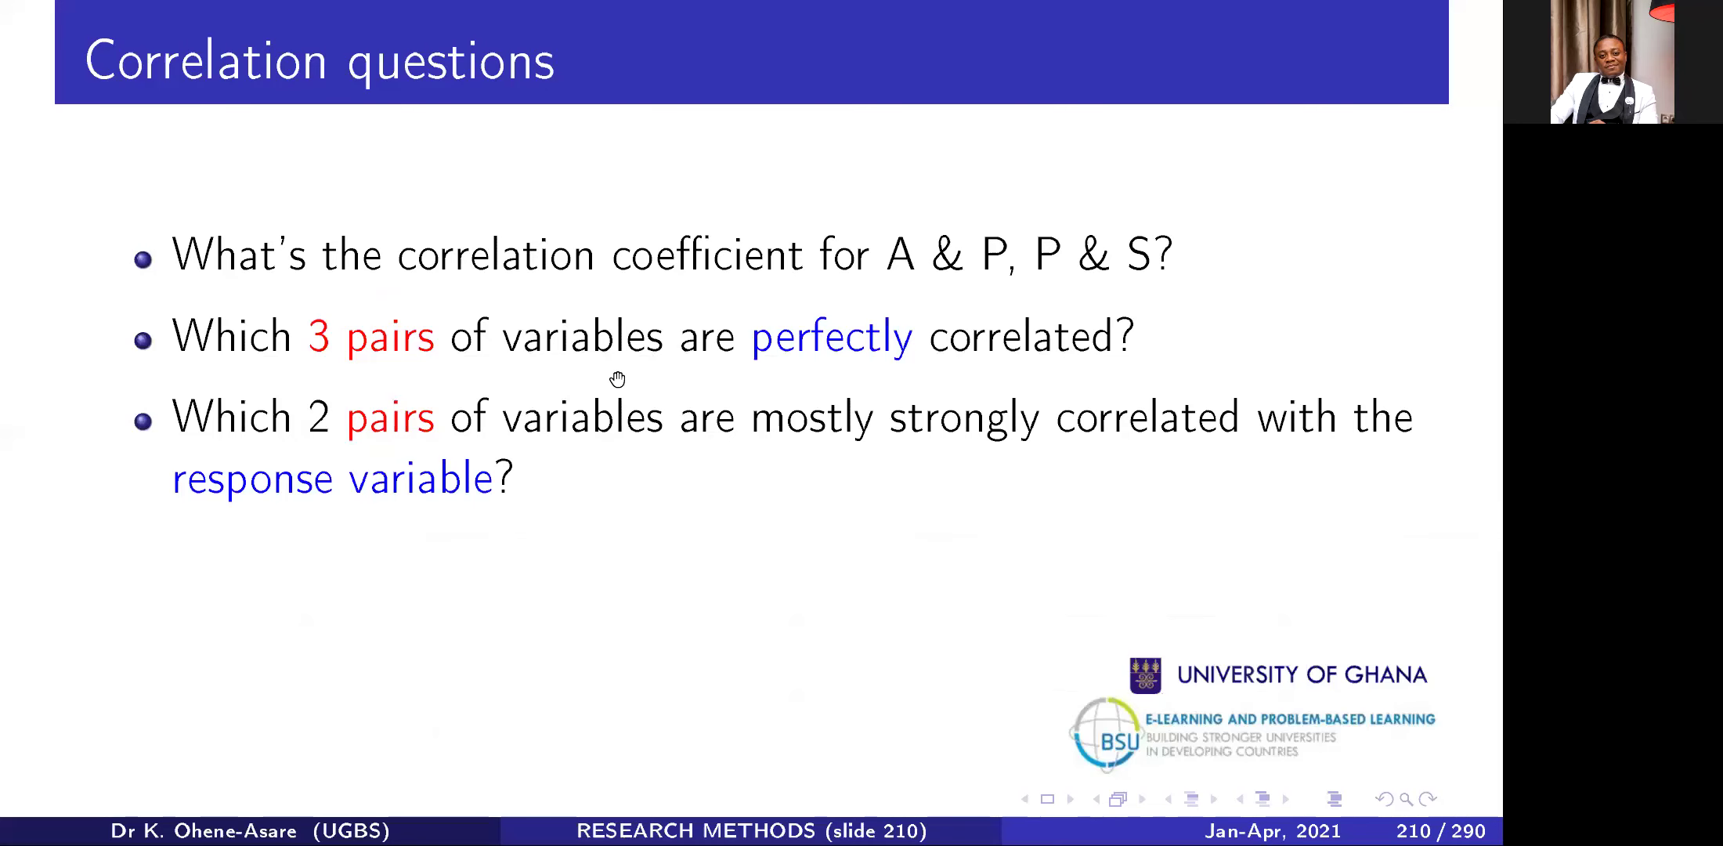
pyautogui.press('Right')
pyautogui.press('Right')
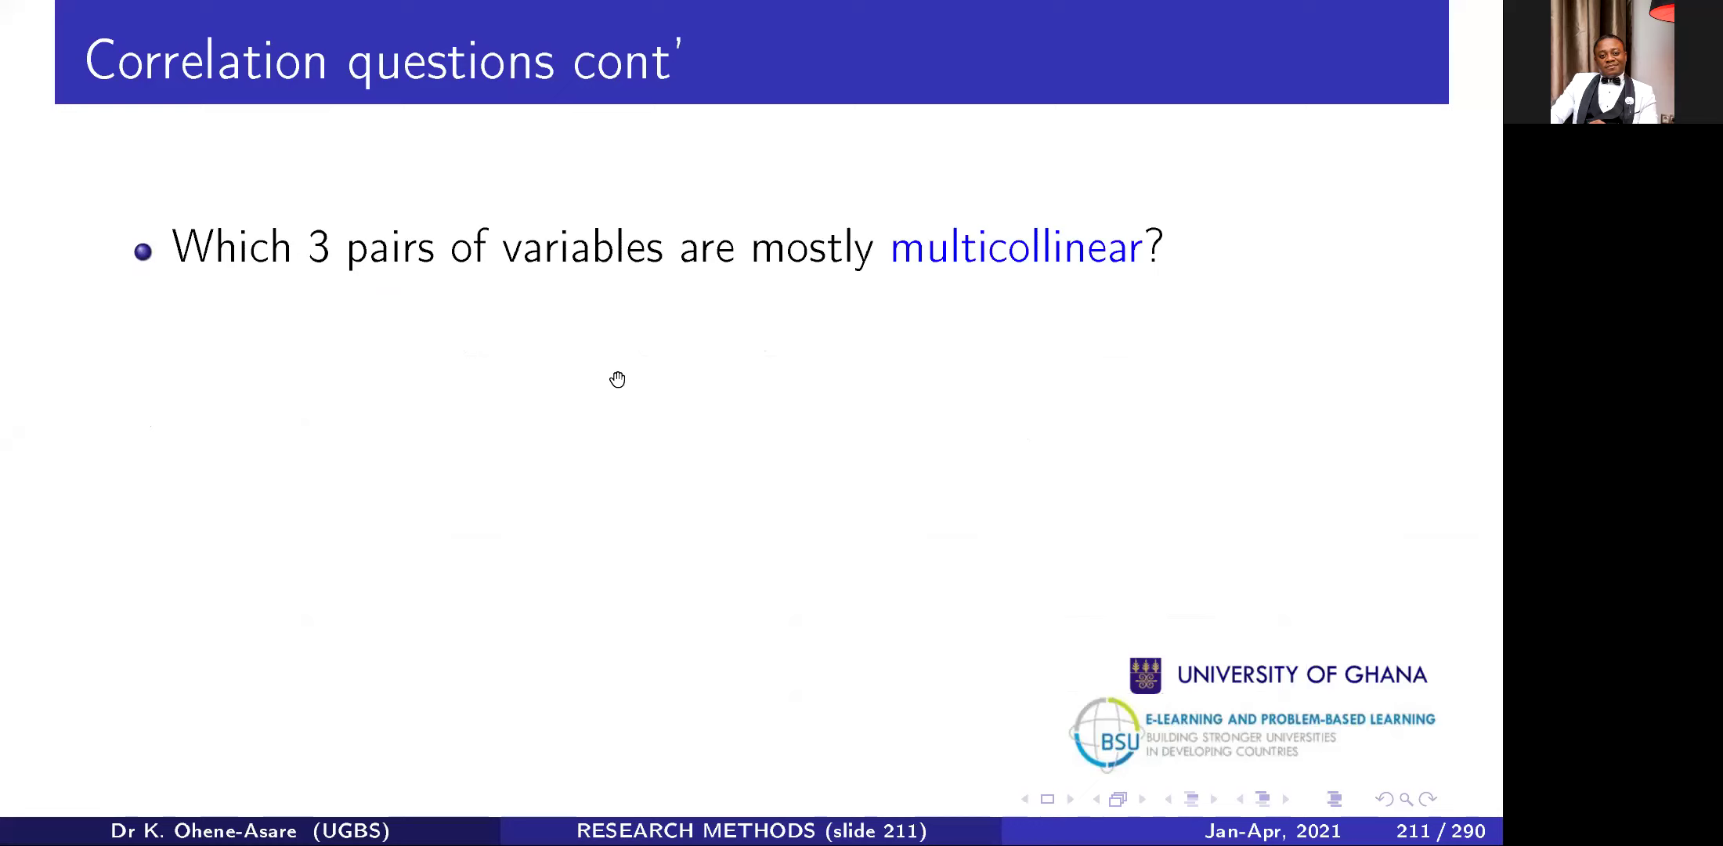
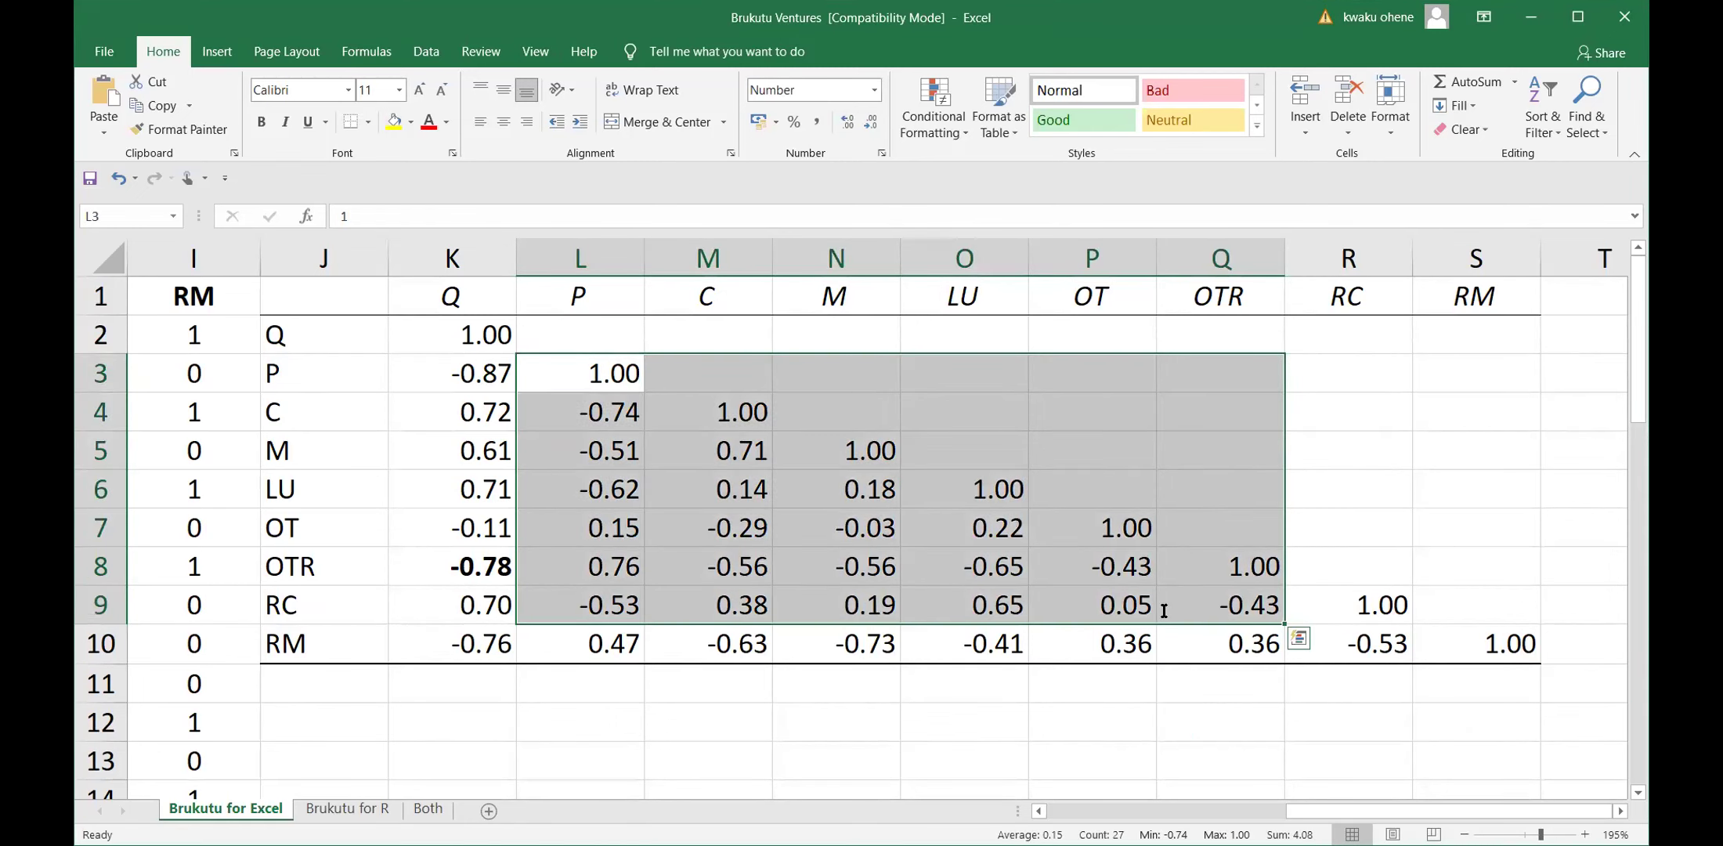
# Select the correlations among the predictor variables, range L3:S10, to examine them for multicollinearity.
pyautogui.doubleClick(1165, 610)
pyautogui.press('Return')
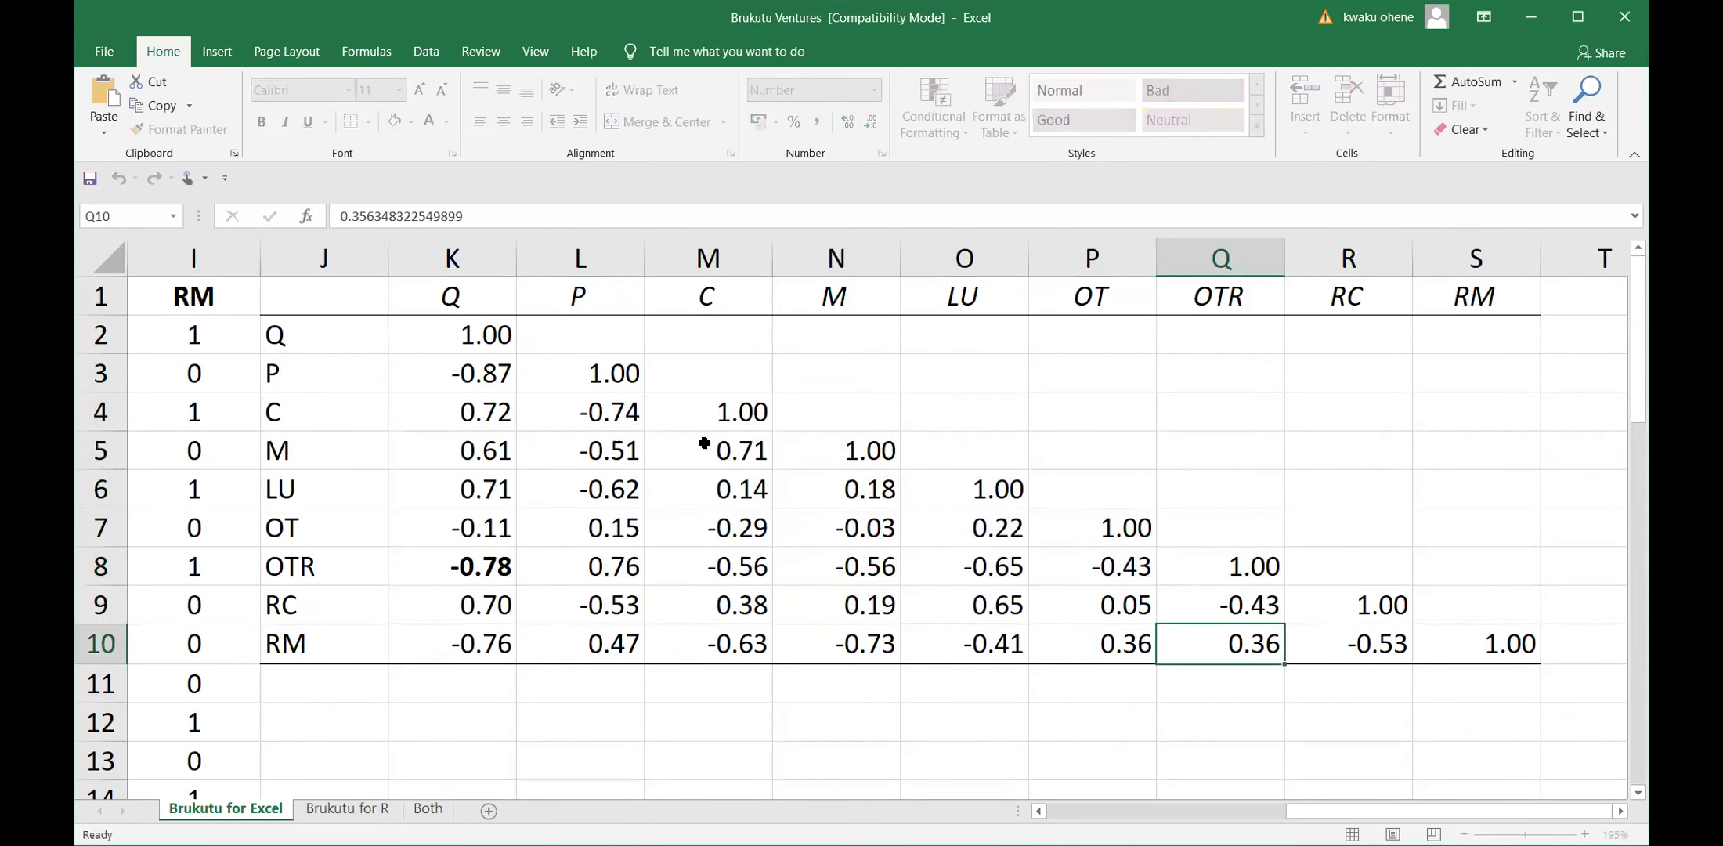
pyautogui.moveTo(603, 366); pyautogui.dragTo(1438, 640)
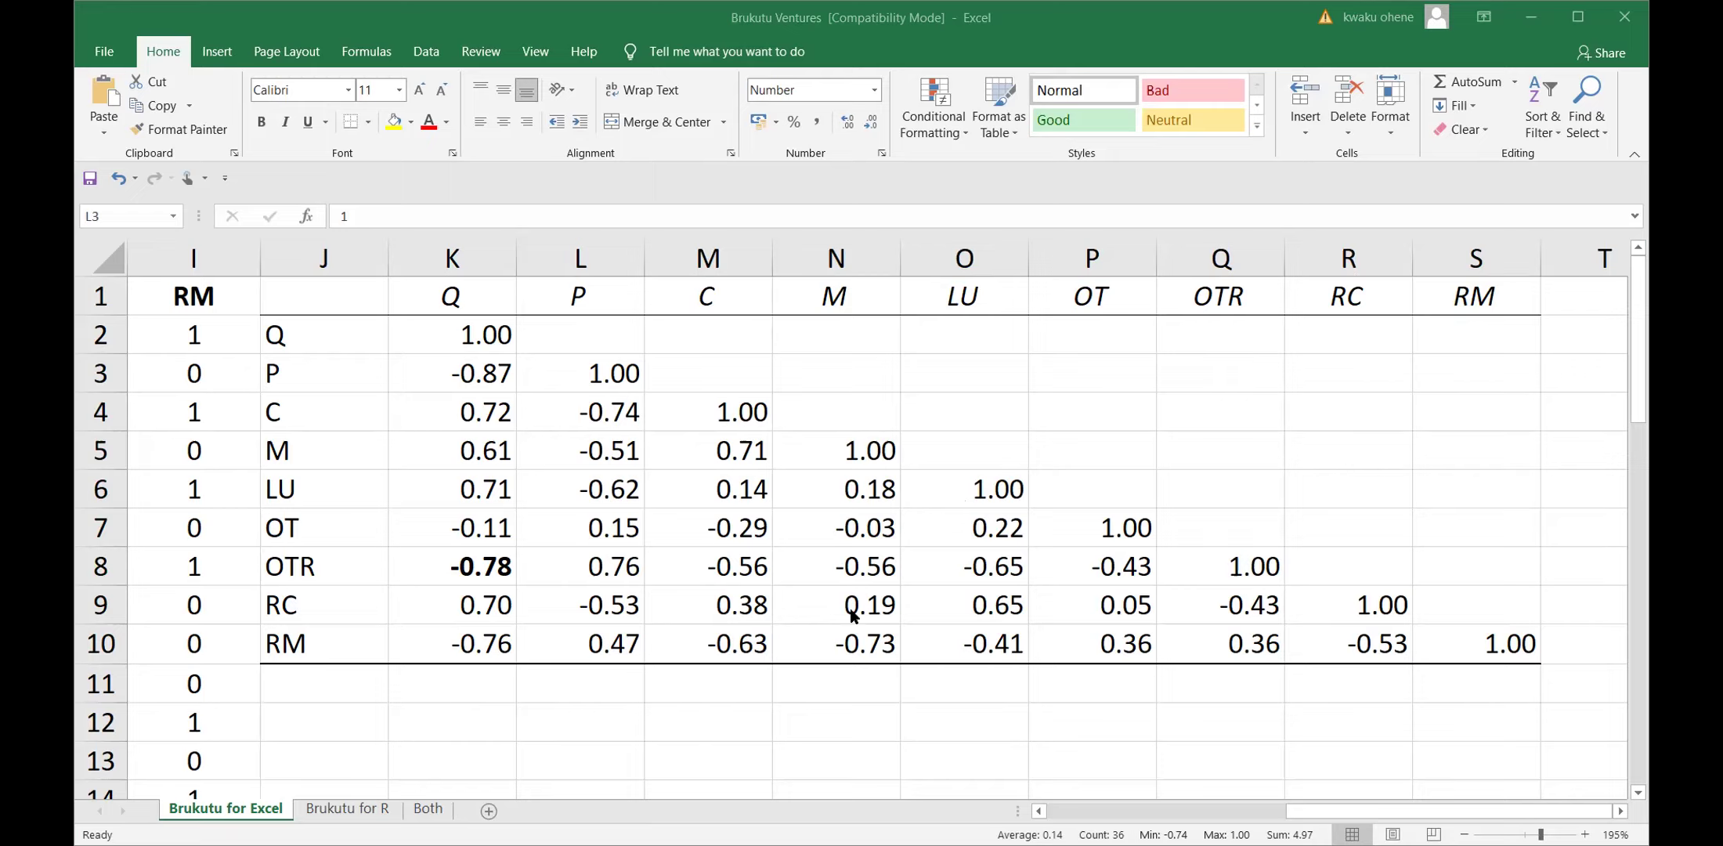
# Fill the P and OTR coefficient in L8 and the P and C coefficient in L4 with yellow.
pyautogui.click(595, 564)
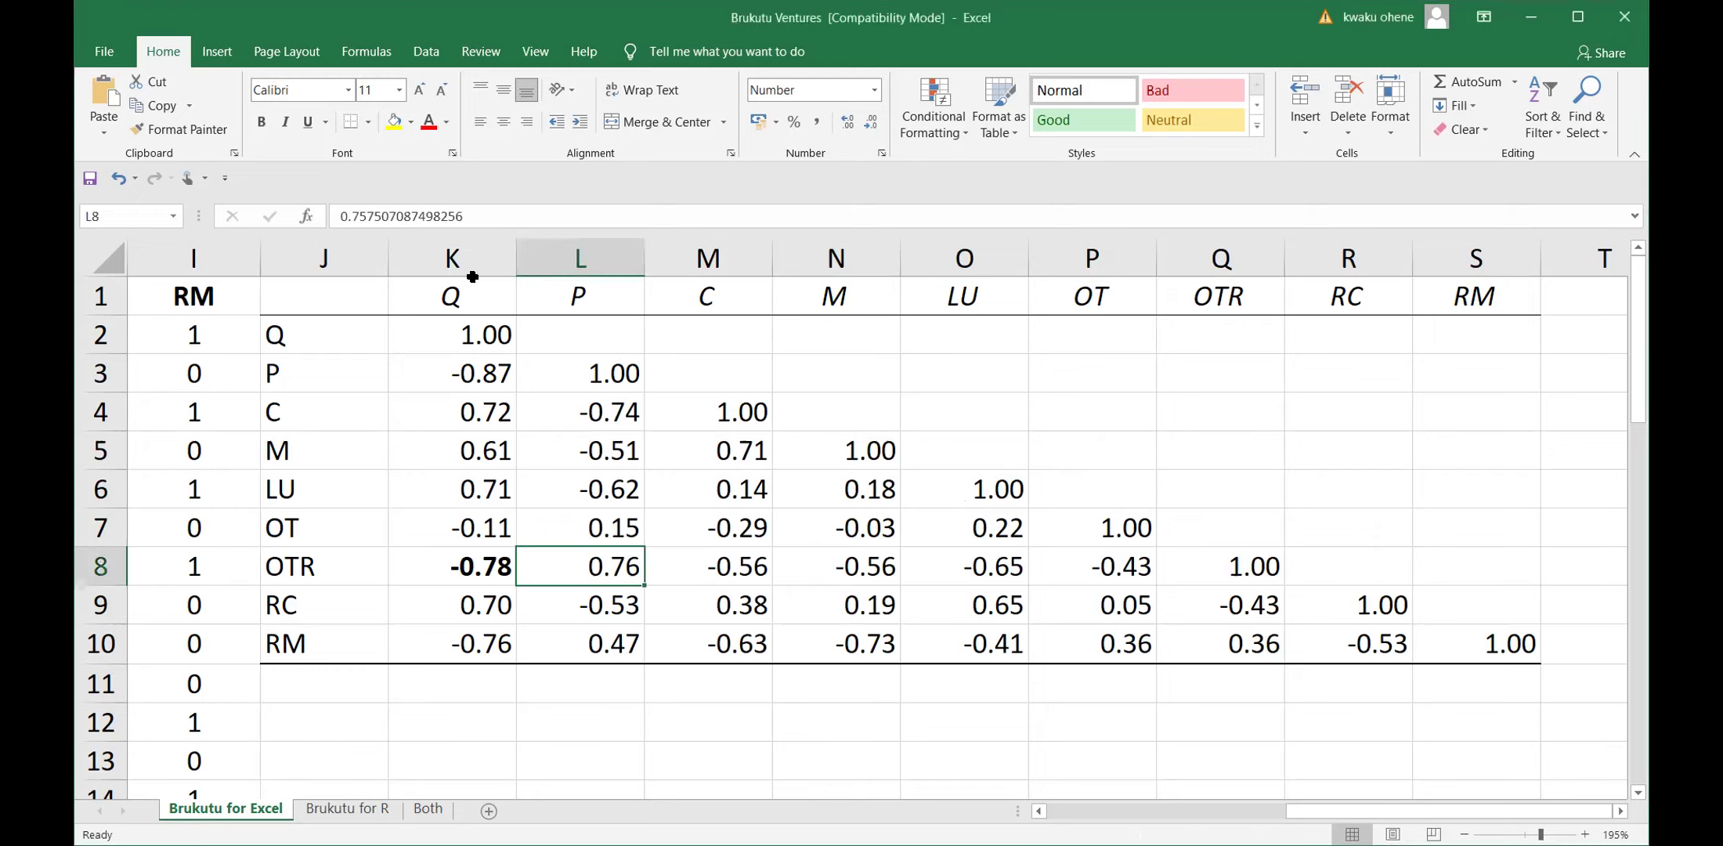
pyautogui.click(393, 121)
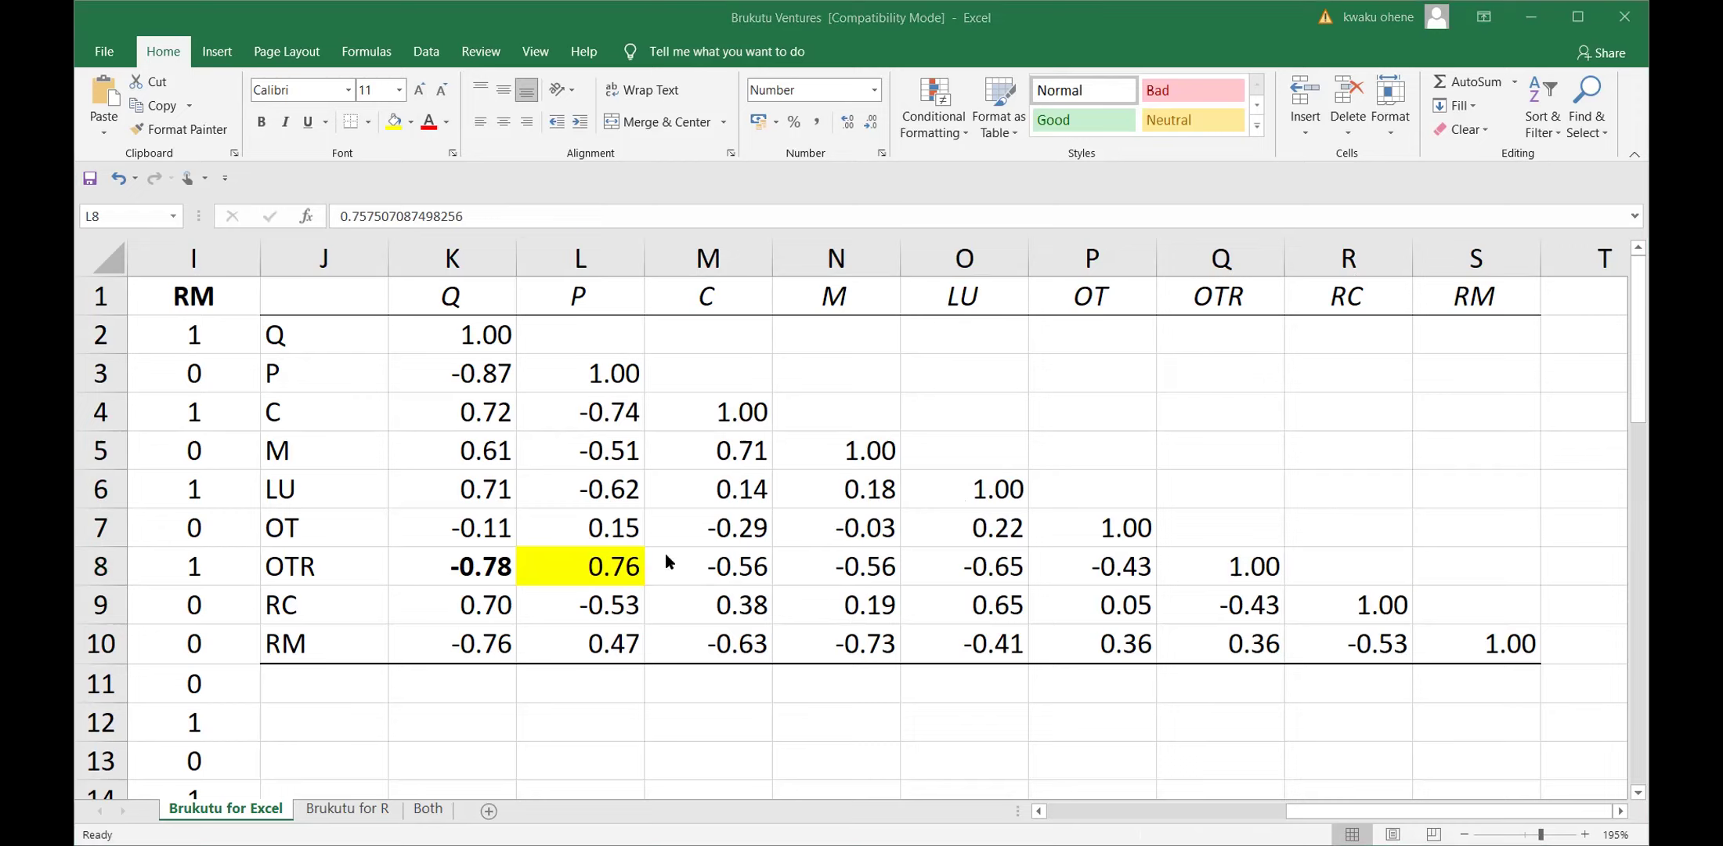
pyautogui.click(614, 398)
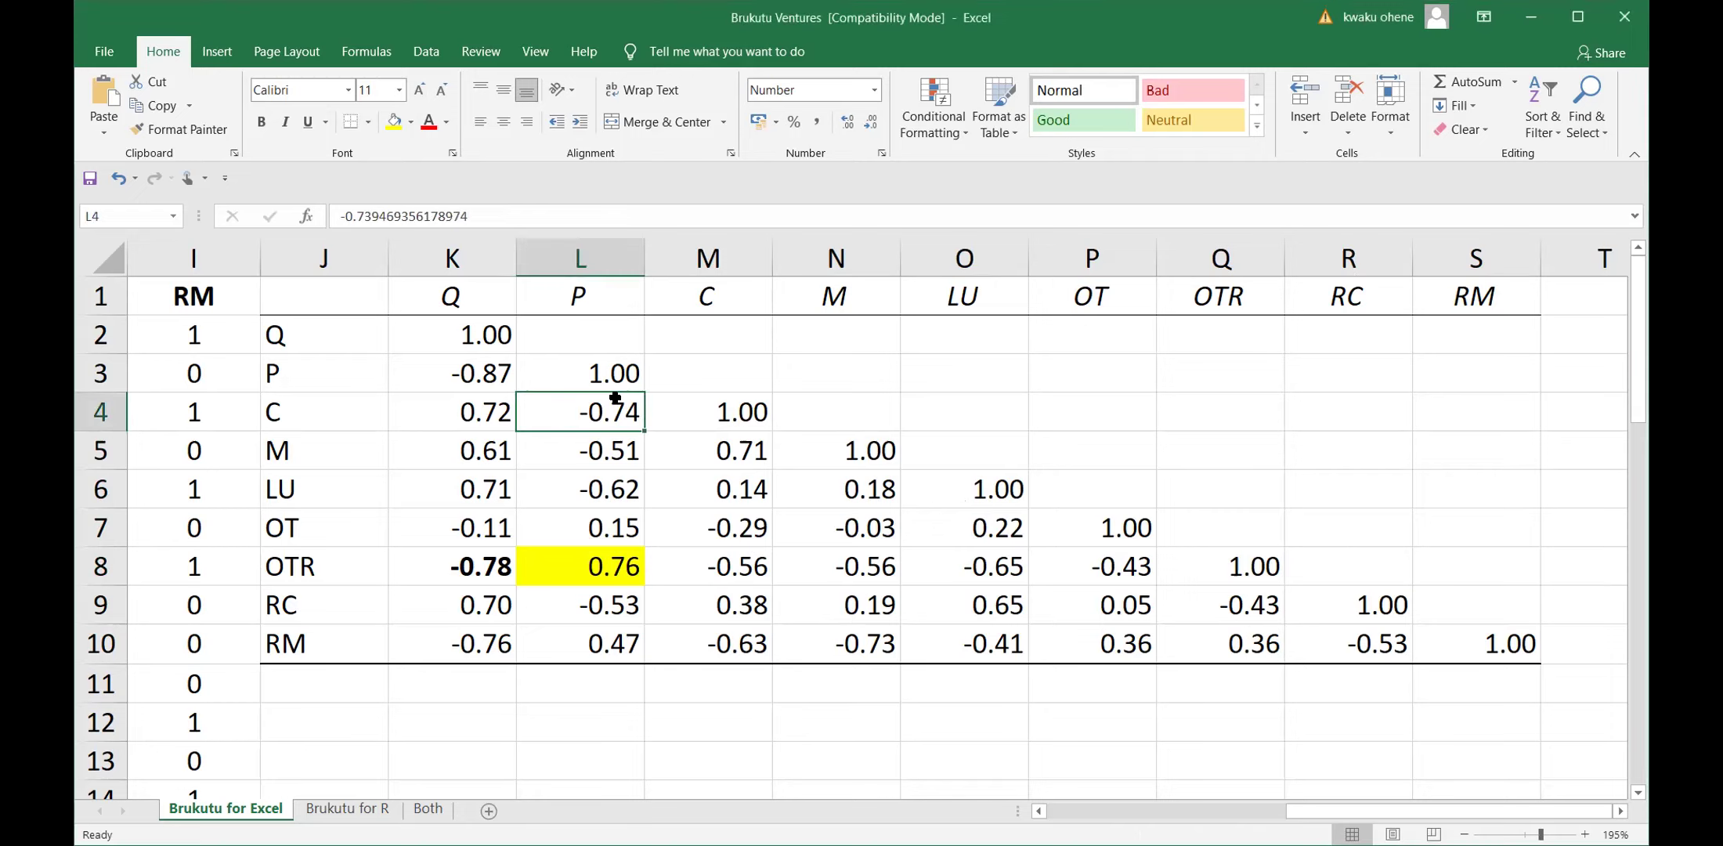
pyautogui.click(391, 122)
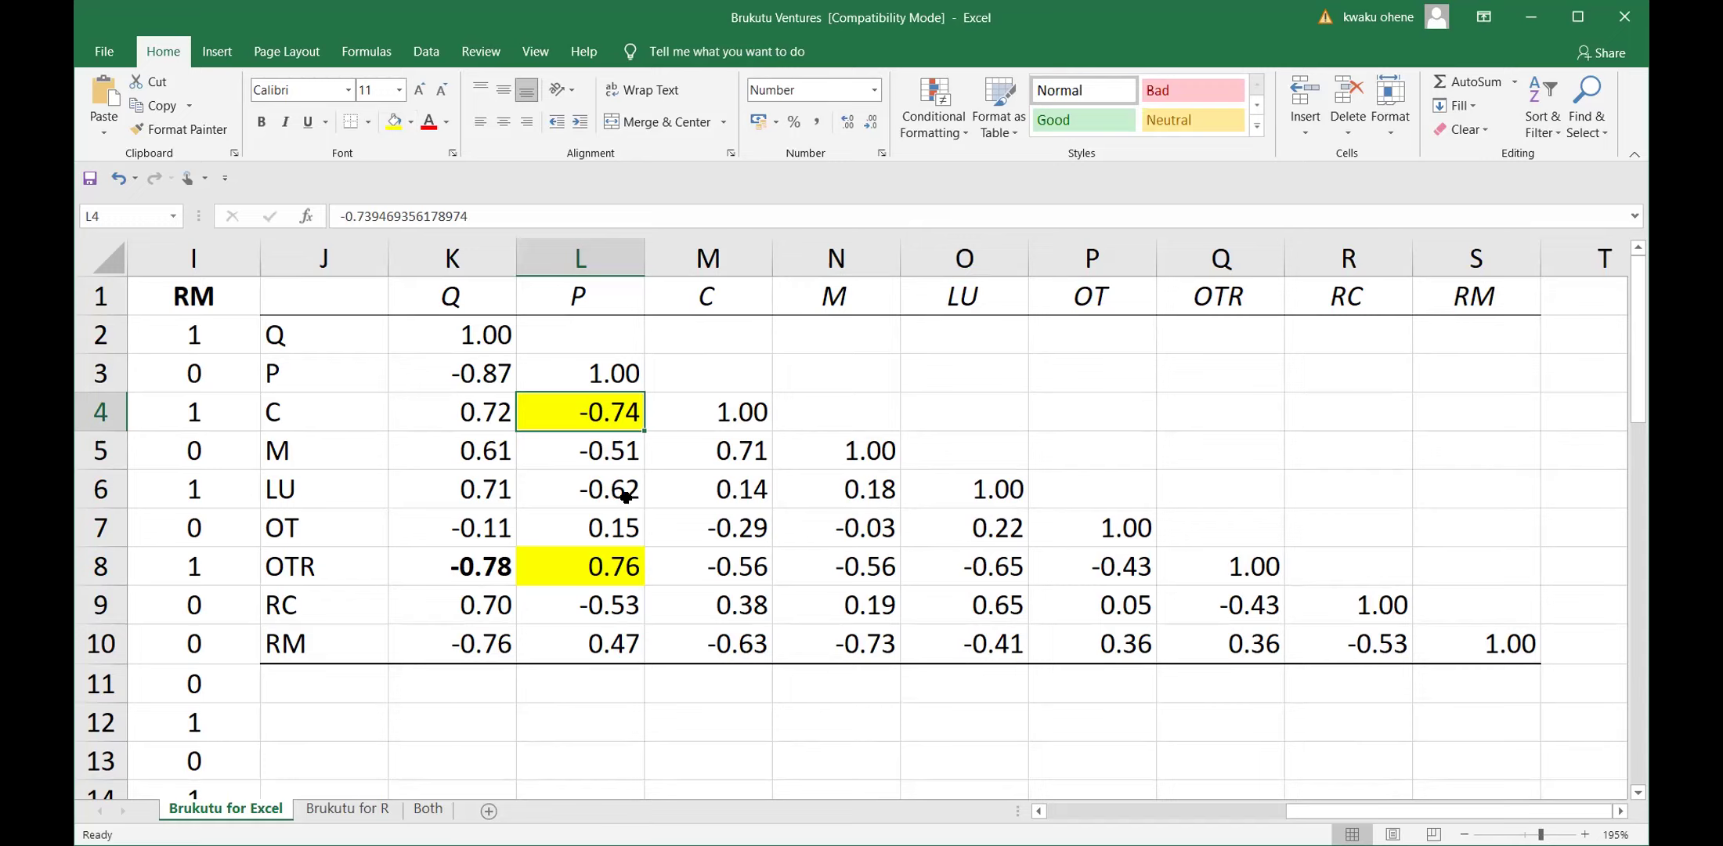
# Try filling the C and M coefficient in M5 with yellow and undo that fill.
pyautogui.click(606, 480)
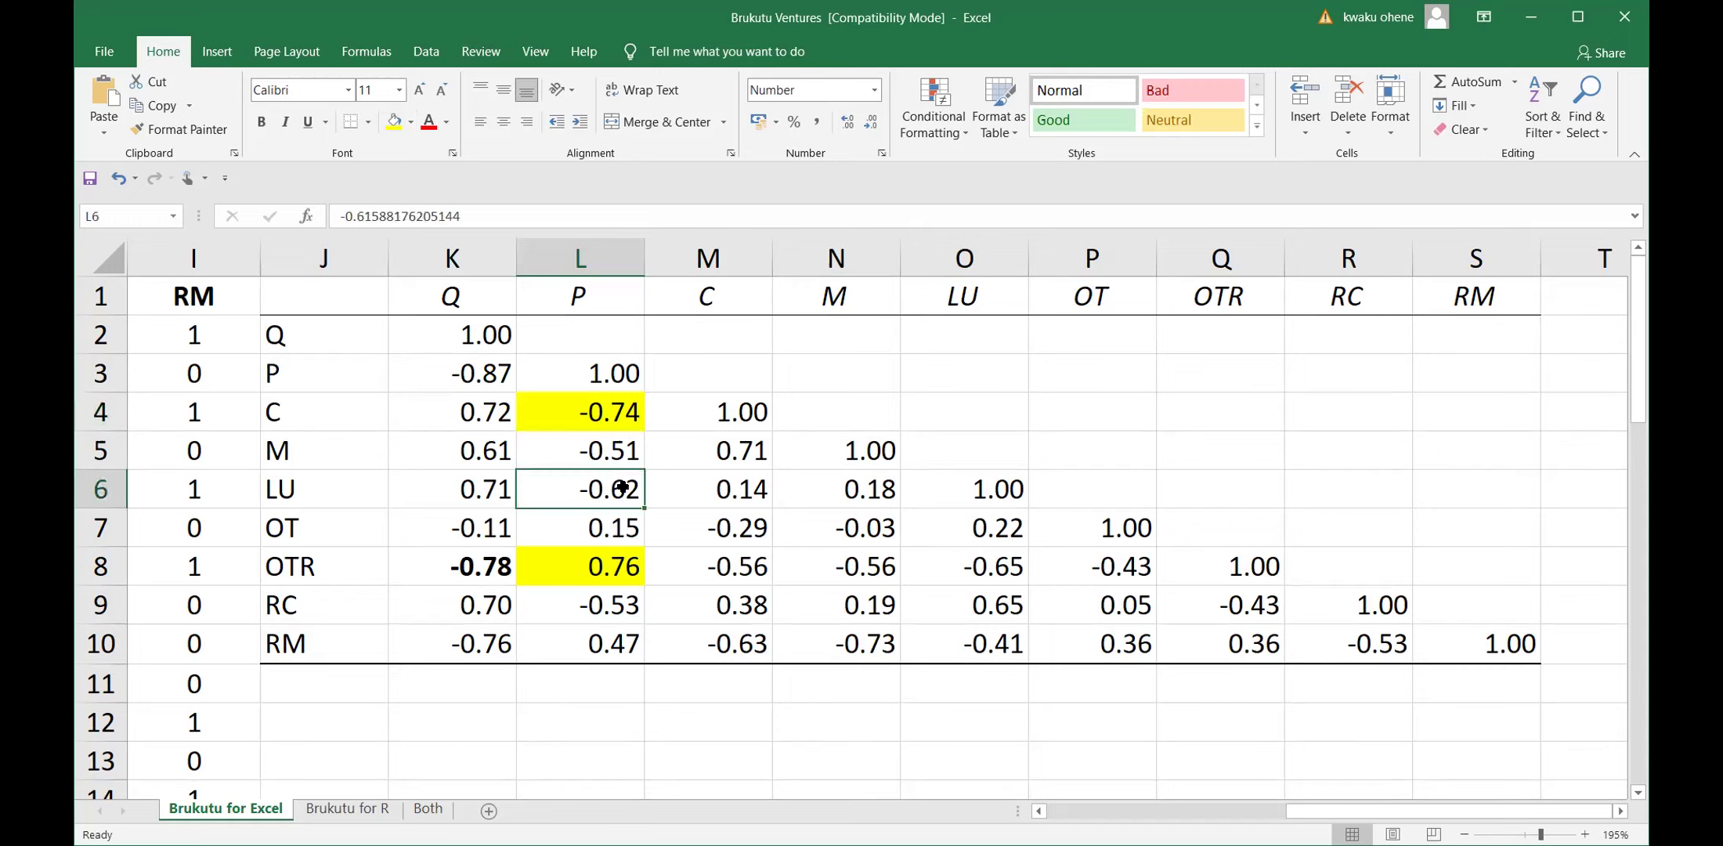
pyautogui.click(742, 452)
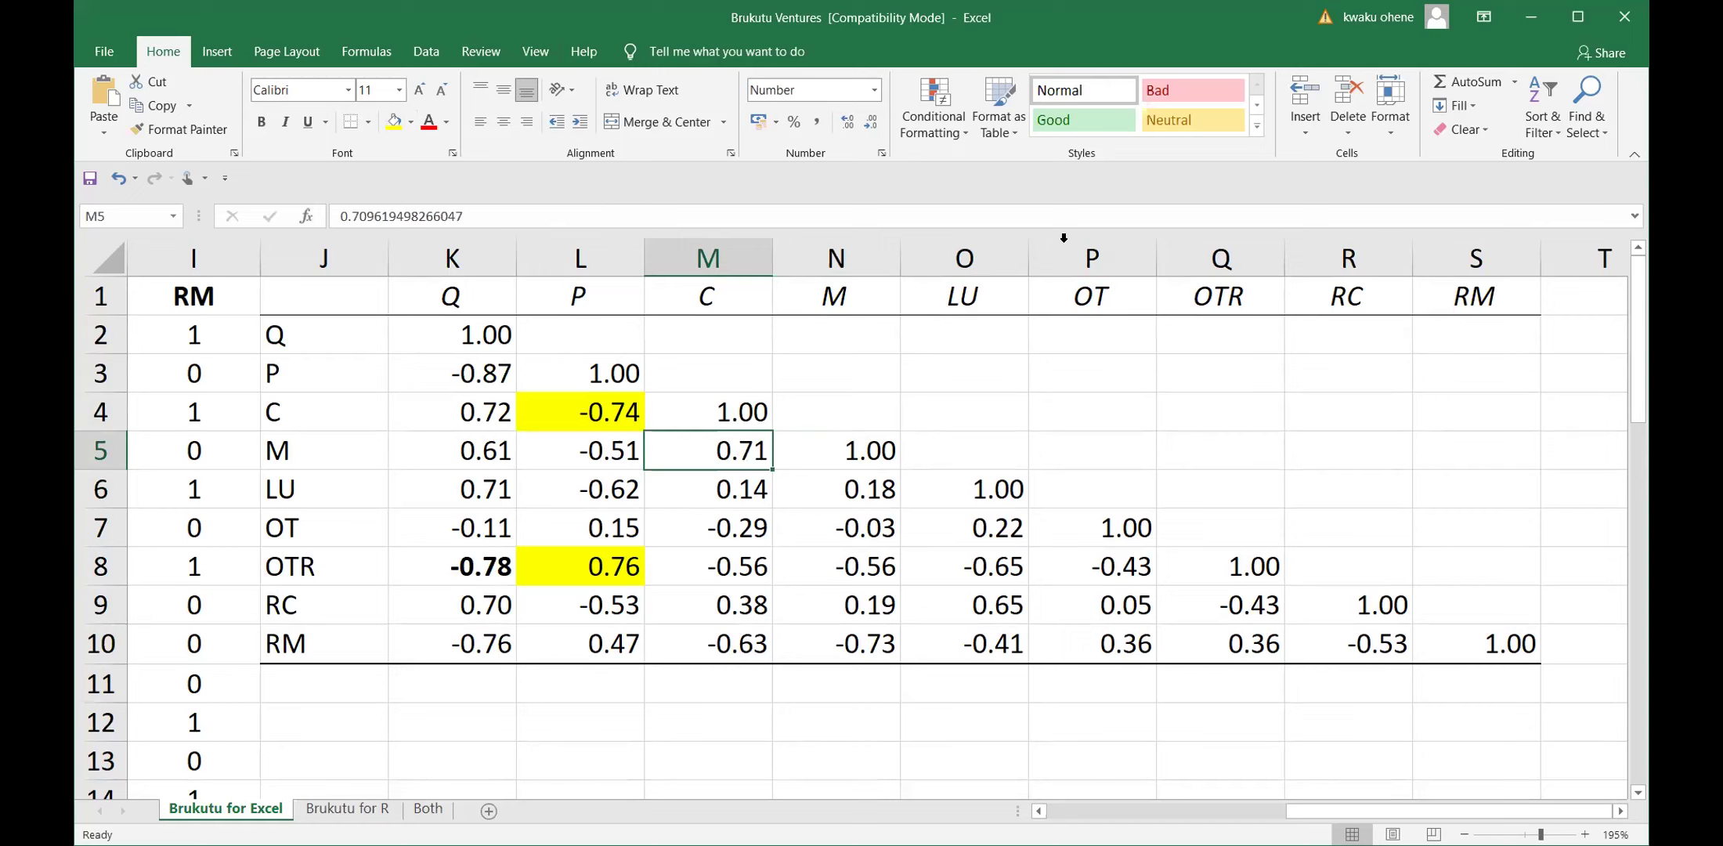
pyautogui.click(707, 519)
pyautogui.moveTo(615, 355); pyautogui.dragTo(1187, 650)
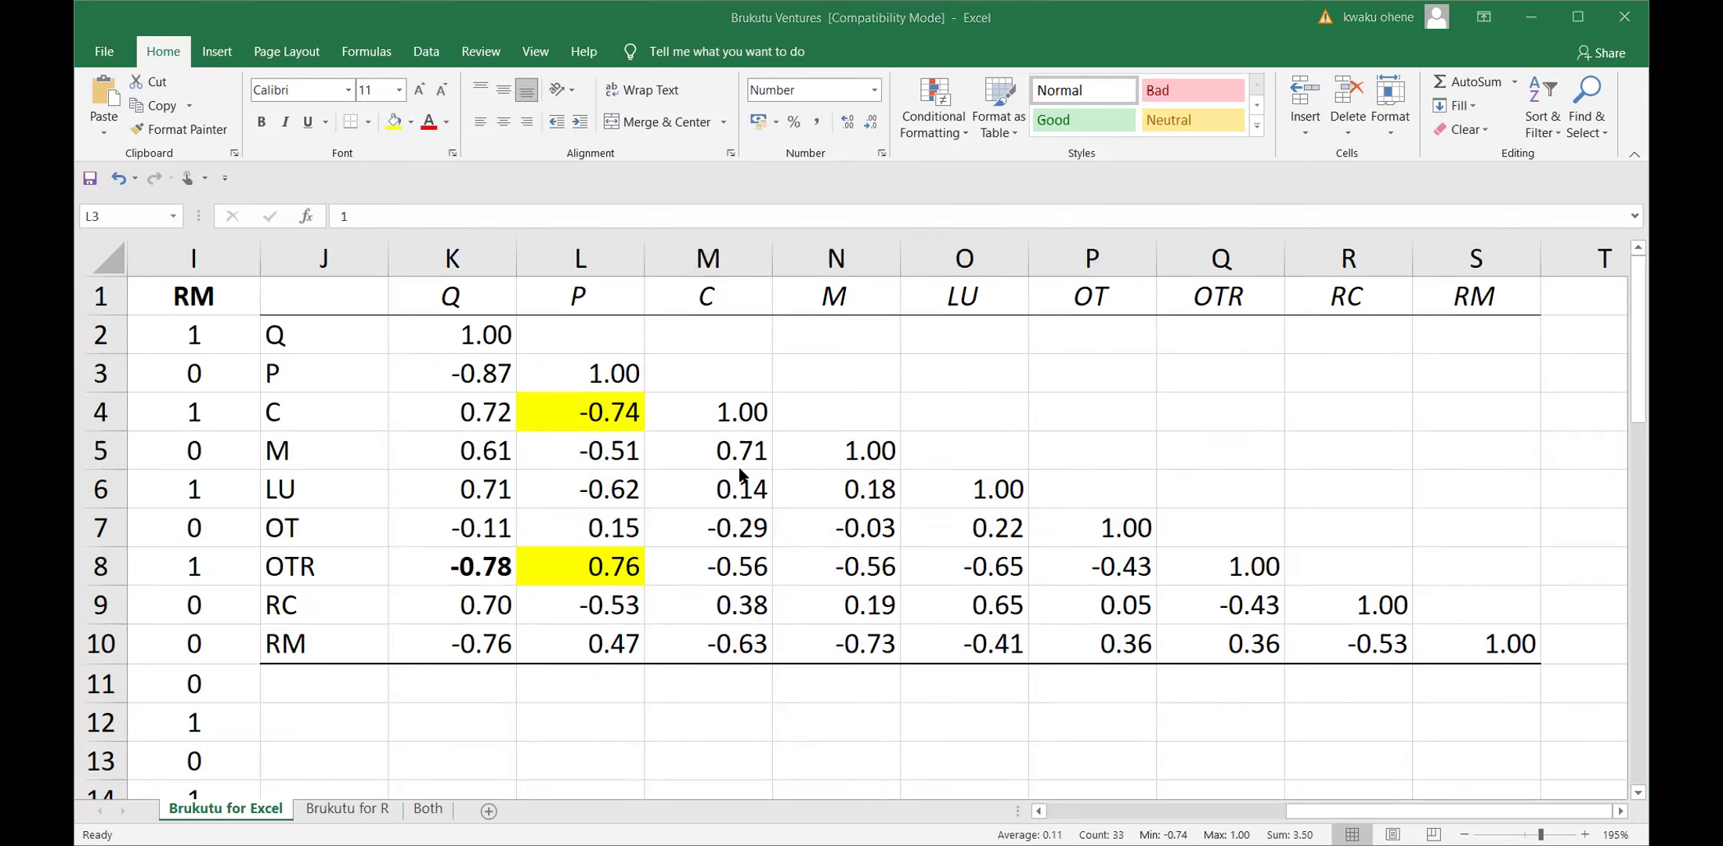
pyautogui.click(735, 453)
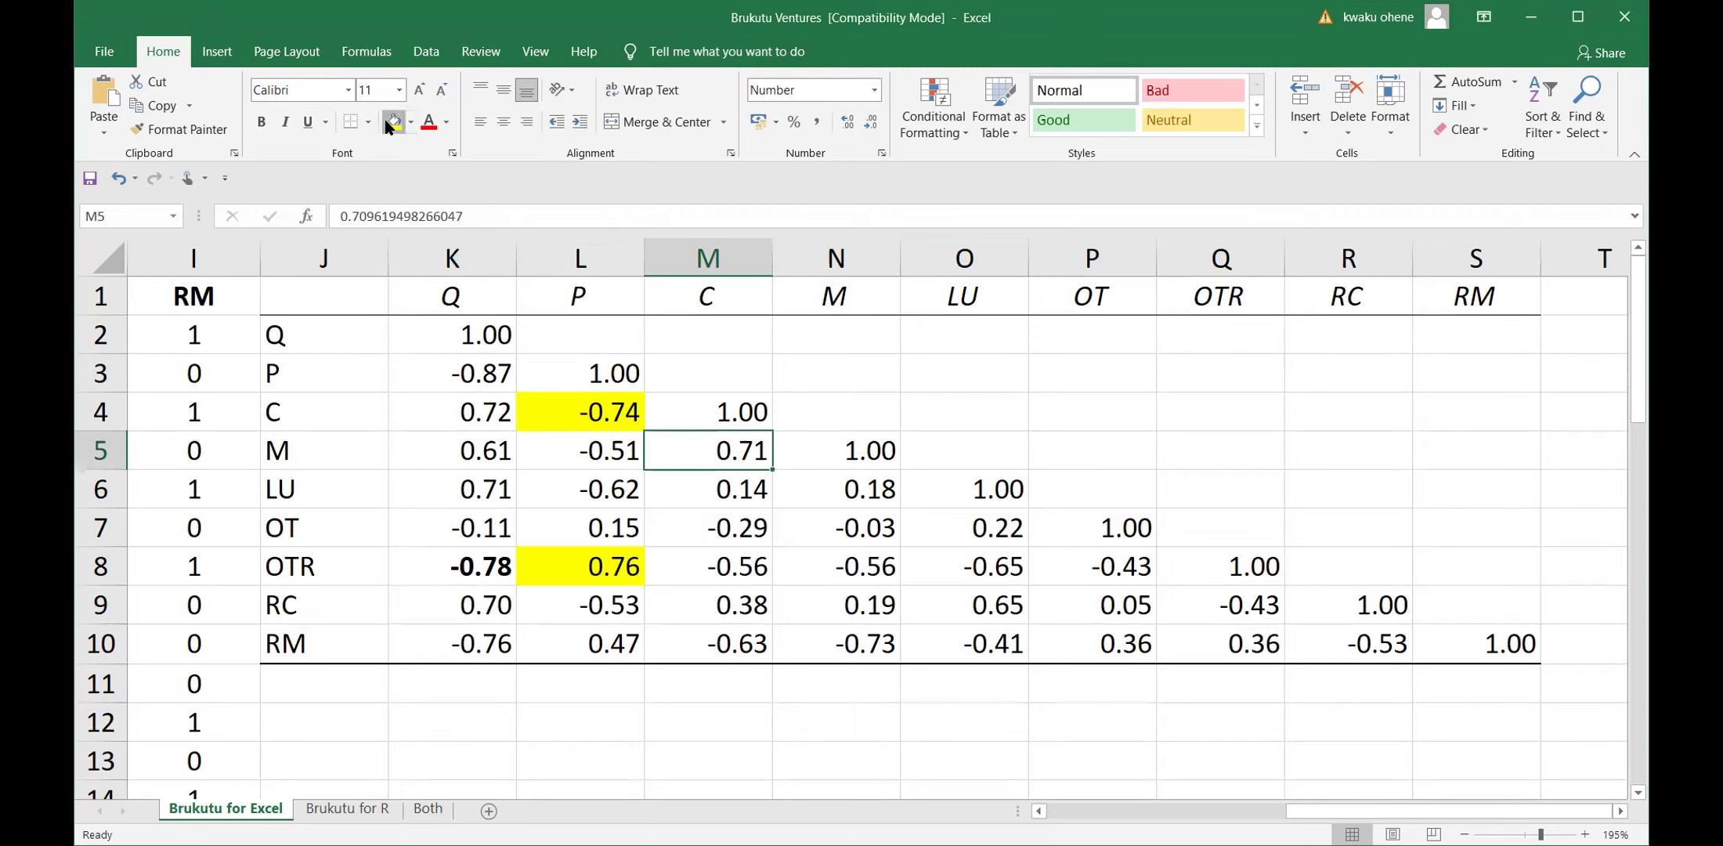
pyautogui.click(392, 122)
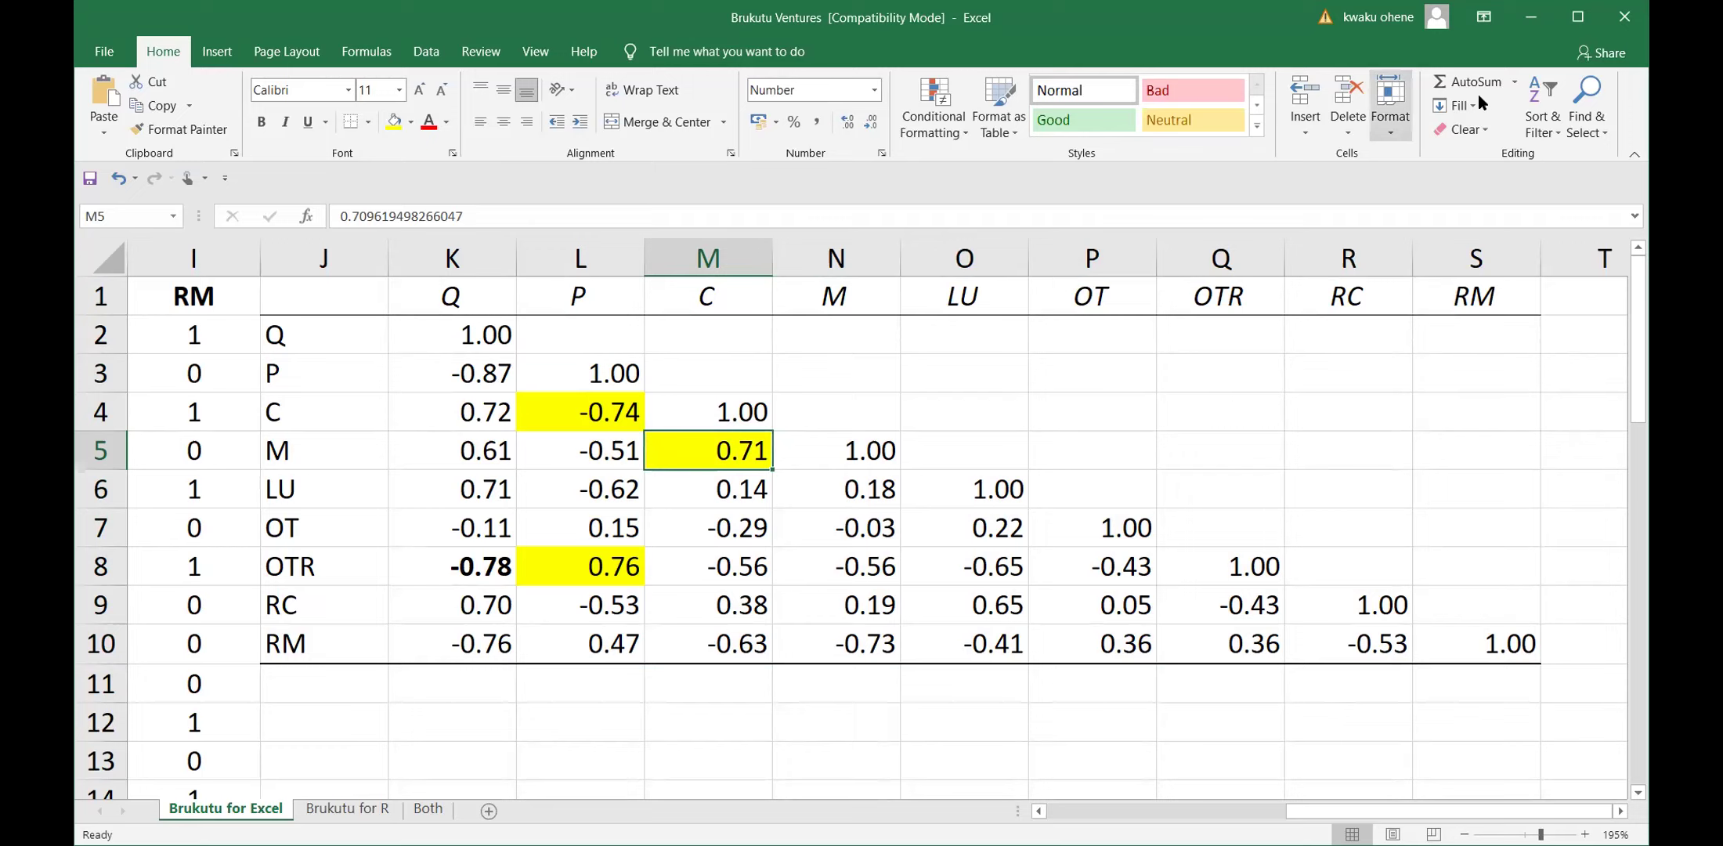
pyautogui.click(748, 470)
pyautogui.hotkey('ctrl', 'z')
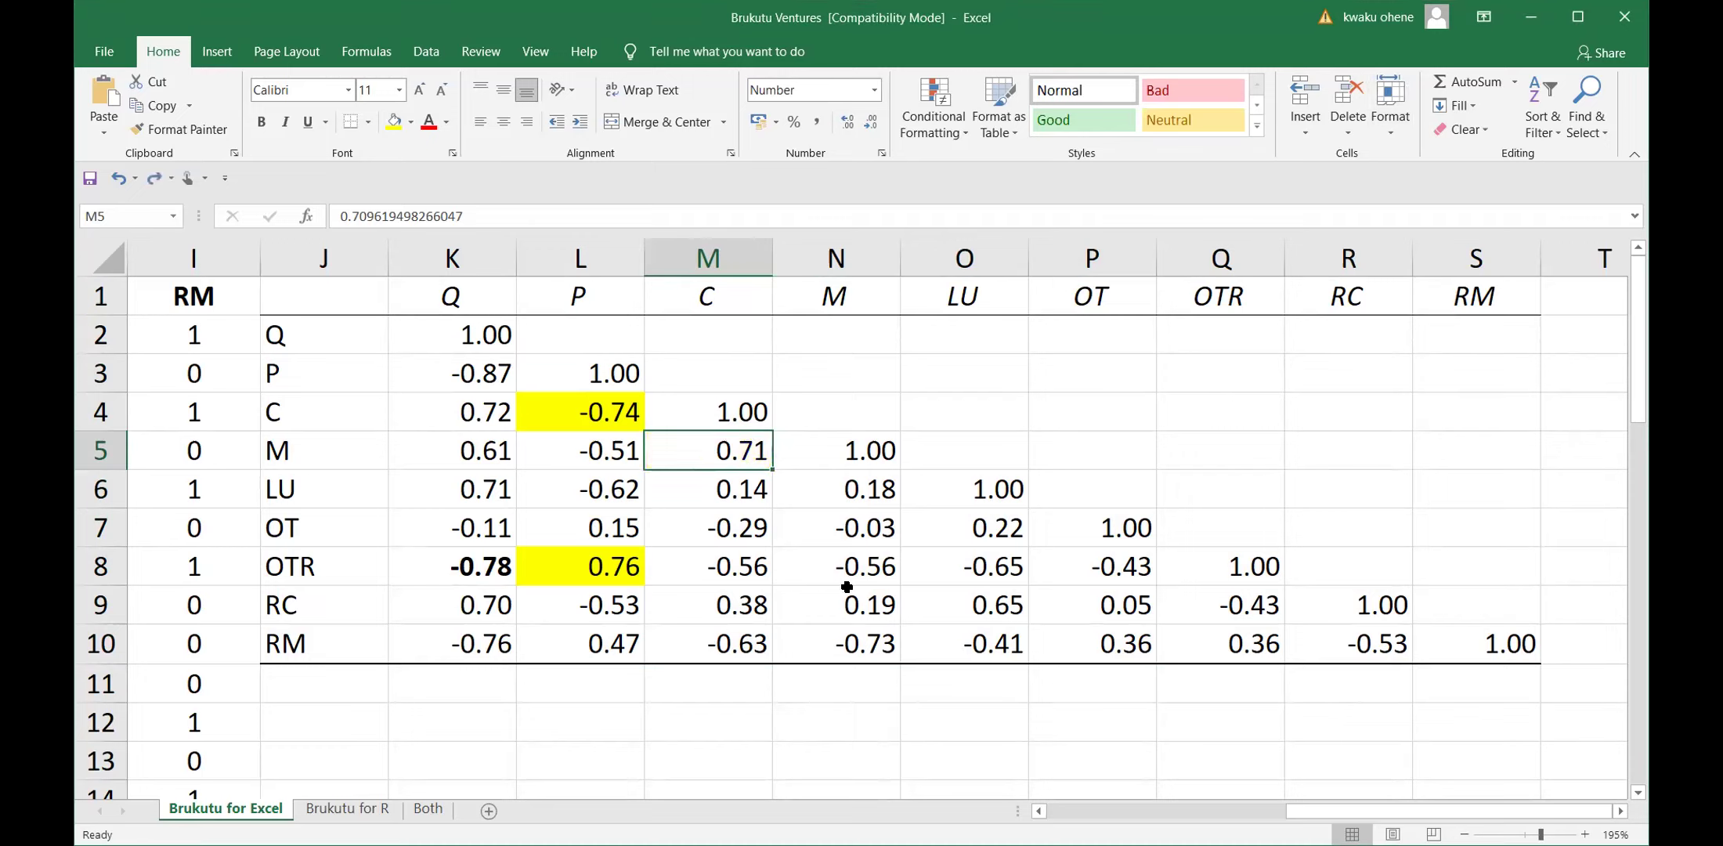
# Fill the M and RM coefficient in N10 with yellow and recheck it against the highlighted P and OTR coefficient.
pyautogui.click(852, 642)
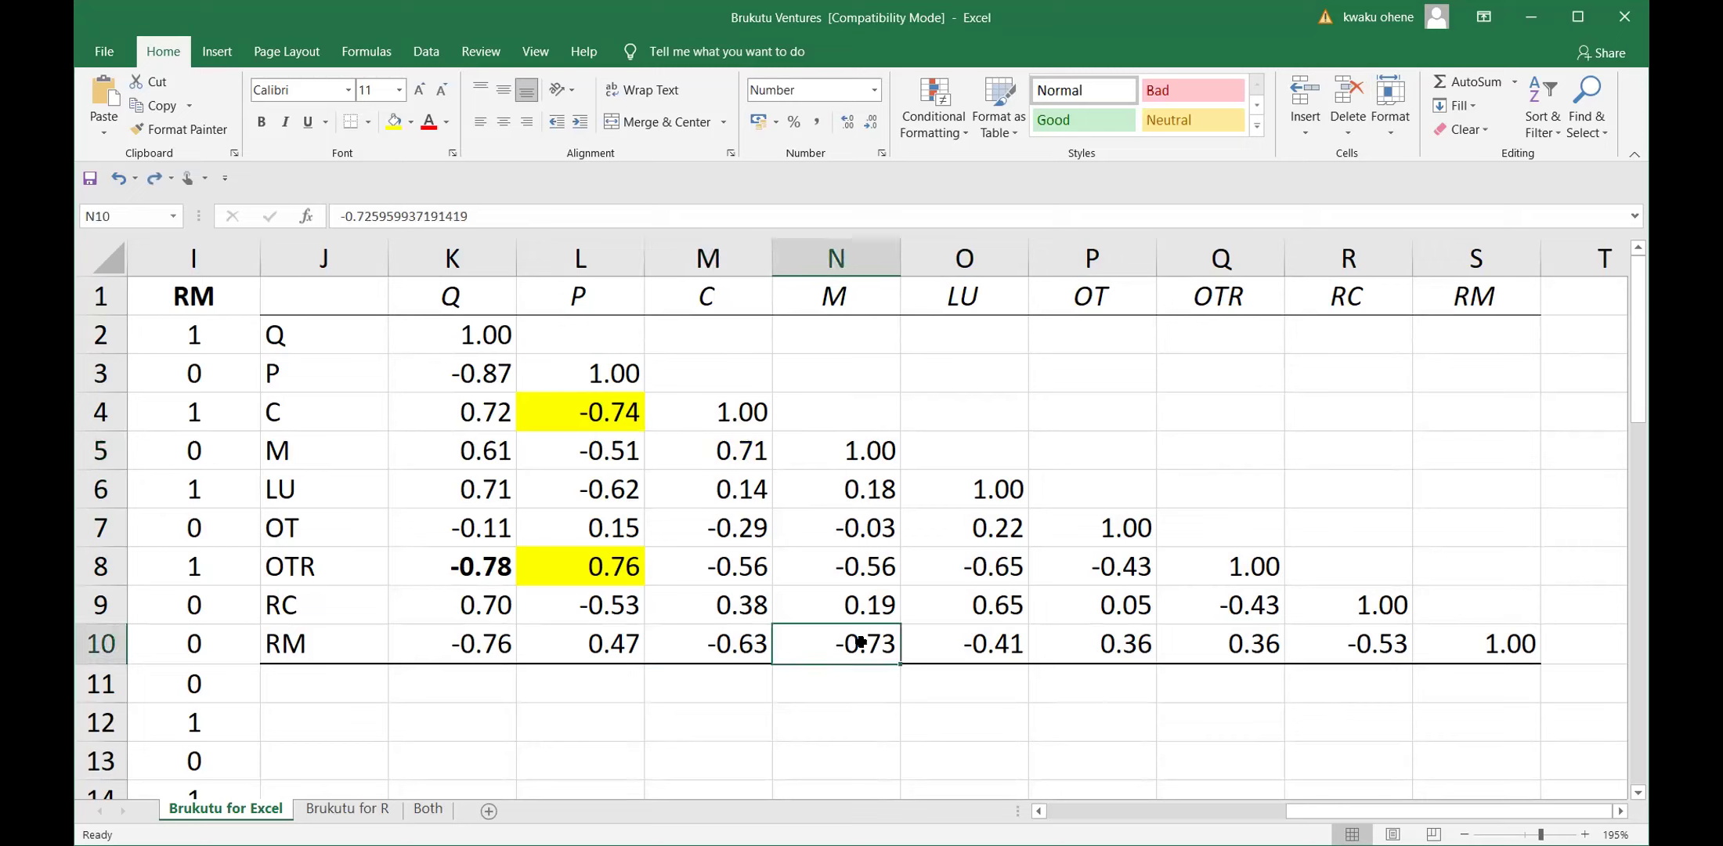
pyautogui.click(394, 123)
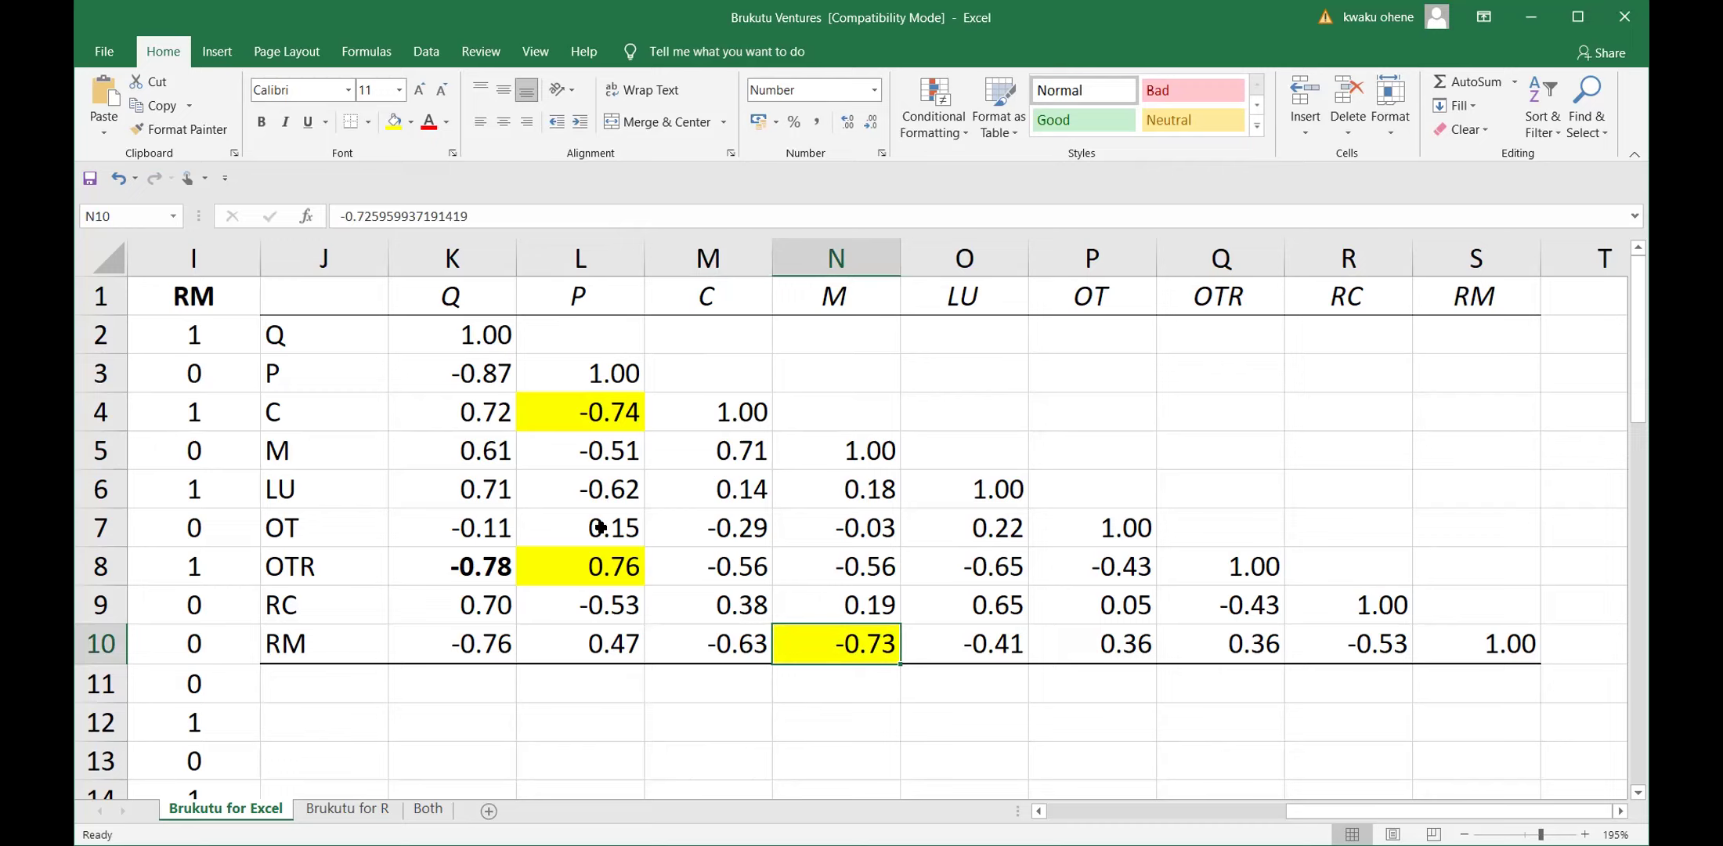
pyautogui.press('Left')
pyautogui.press('Left')
pyautogui.press('Up')
pyautogui.press('Up')
pyautogui.press('Up')
pyautogui.click(583, 571)
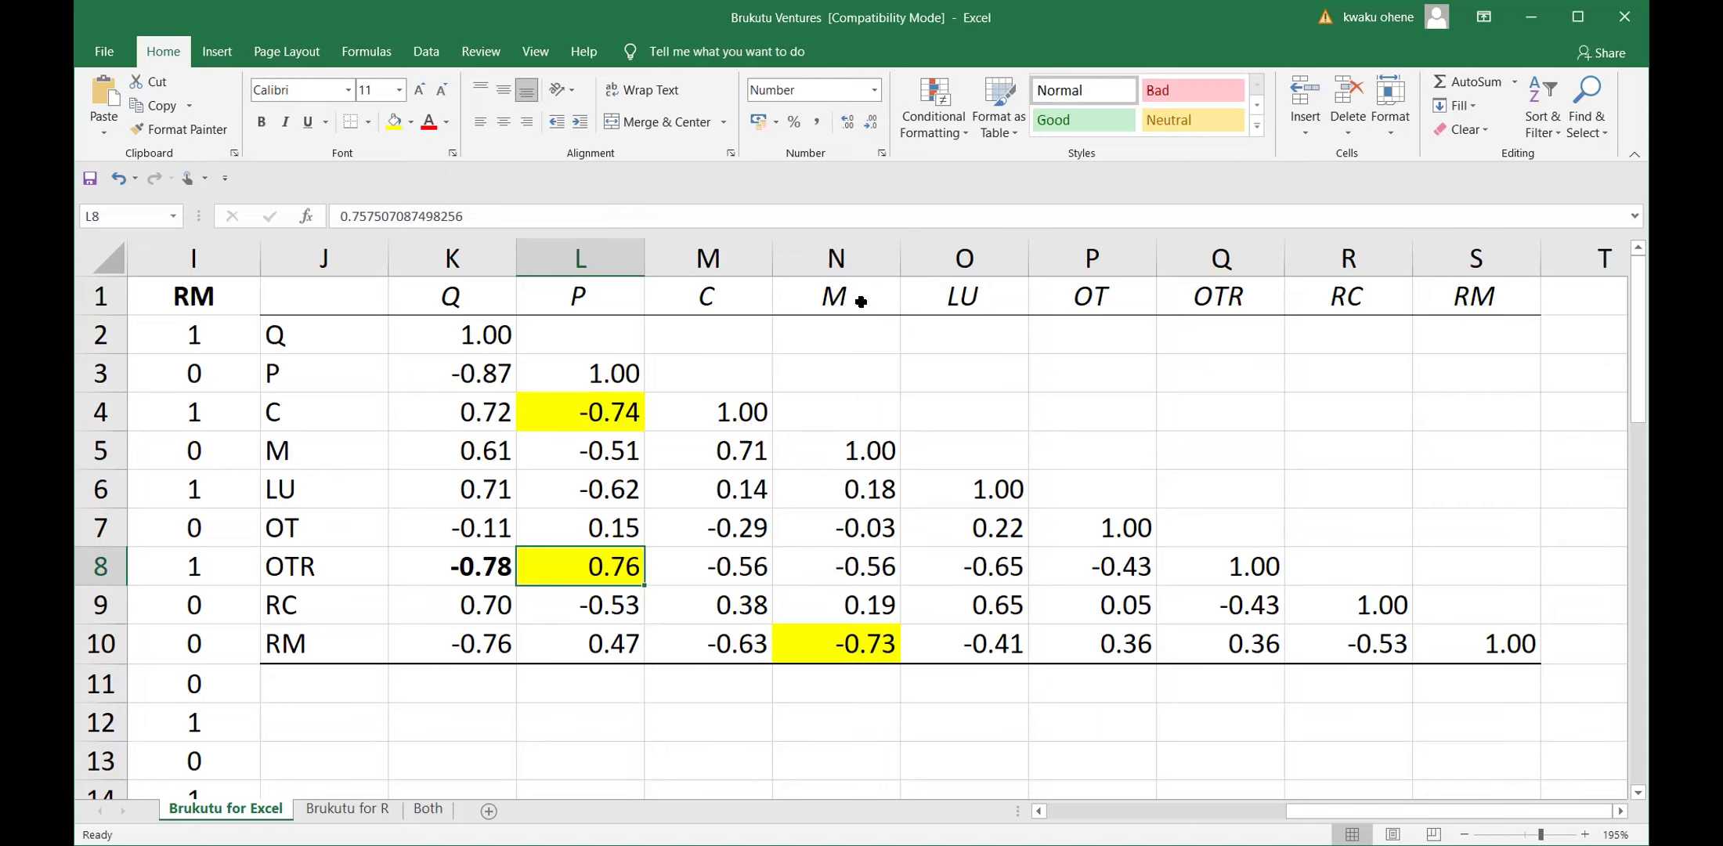
pyautogui.click(869, 645)
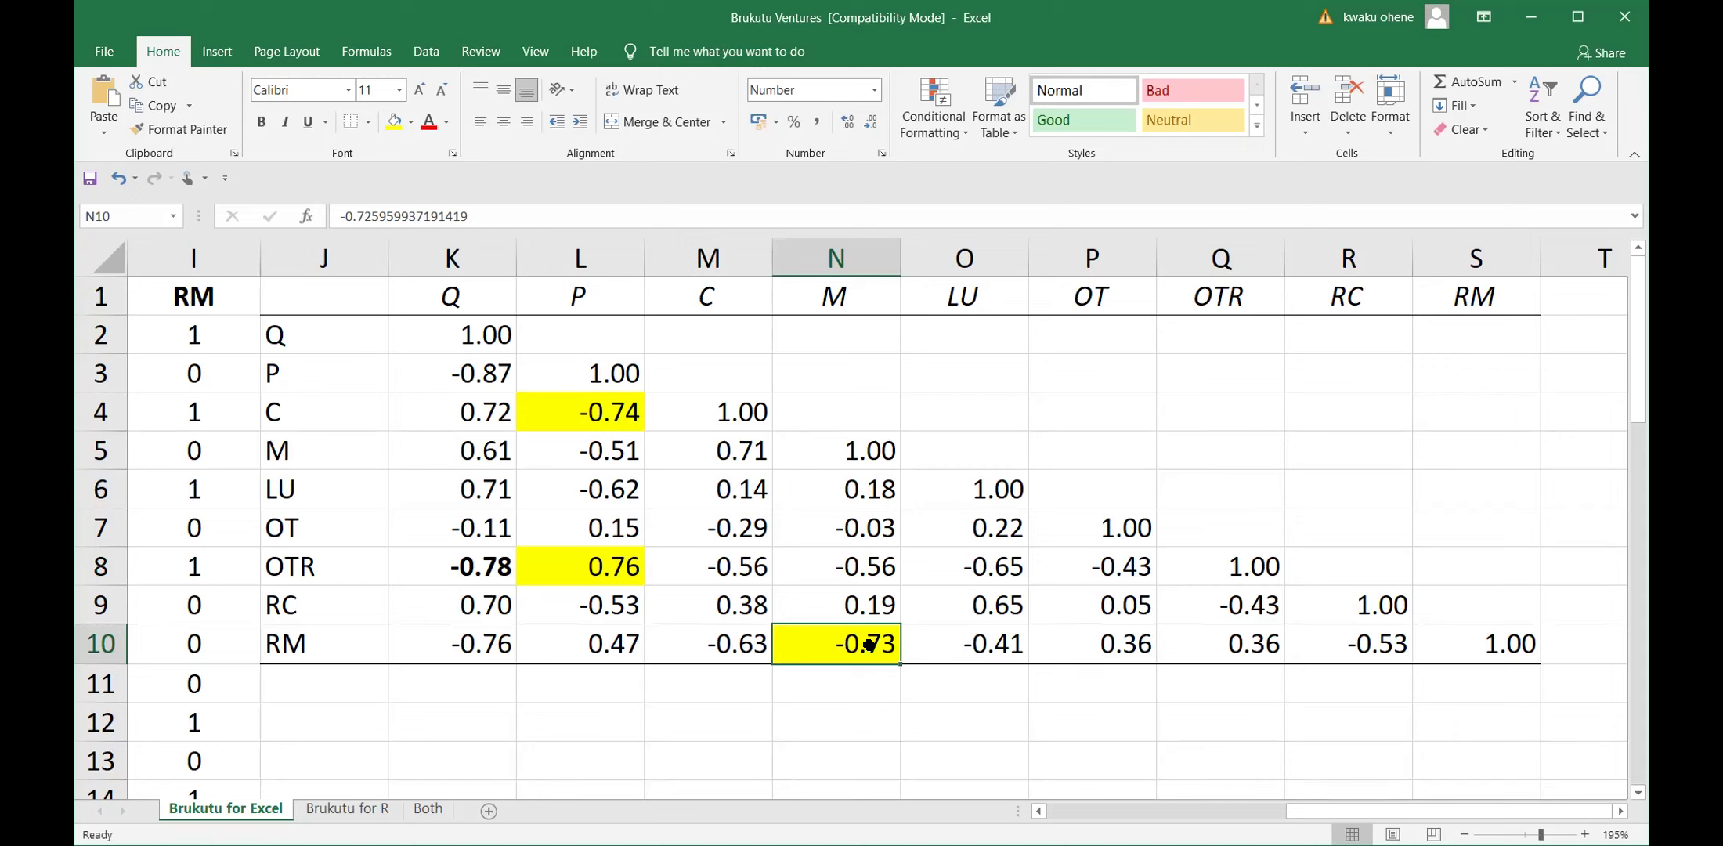
# Switch to the slides and reveal the answers for the most multicollinear and the least correlated pairs.
pyautogui.click(1269, 131)
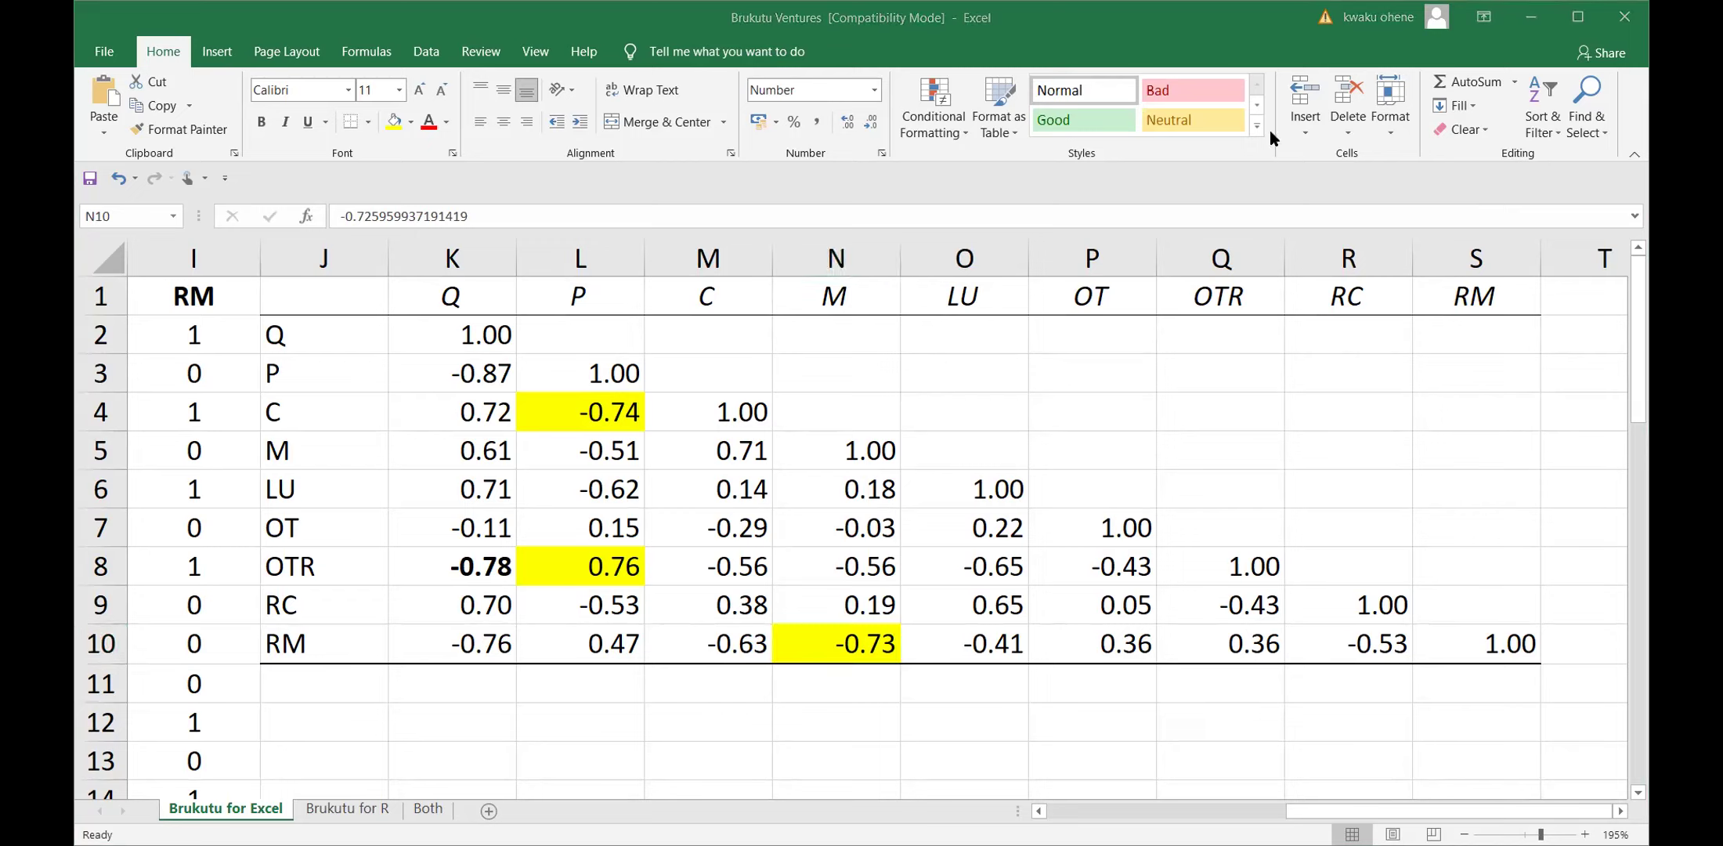
pyautogui.hotkey('alt', 'Tab')
pyautogui.click(704, 411)
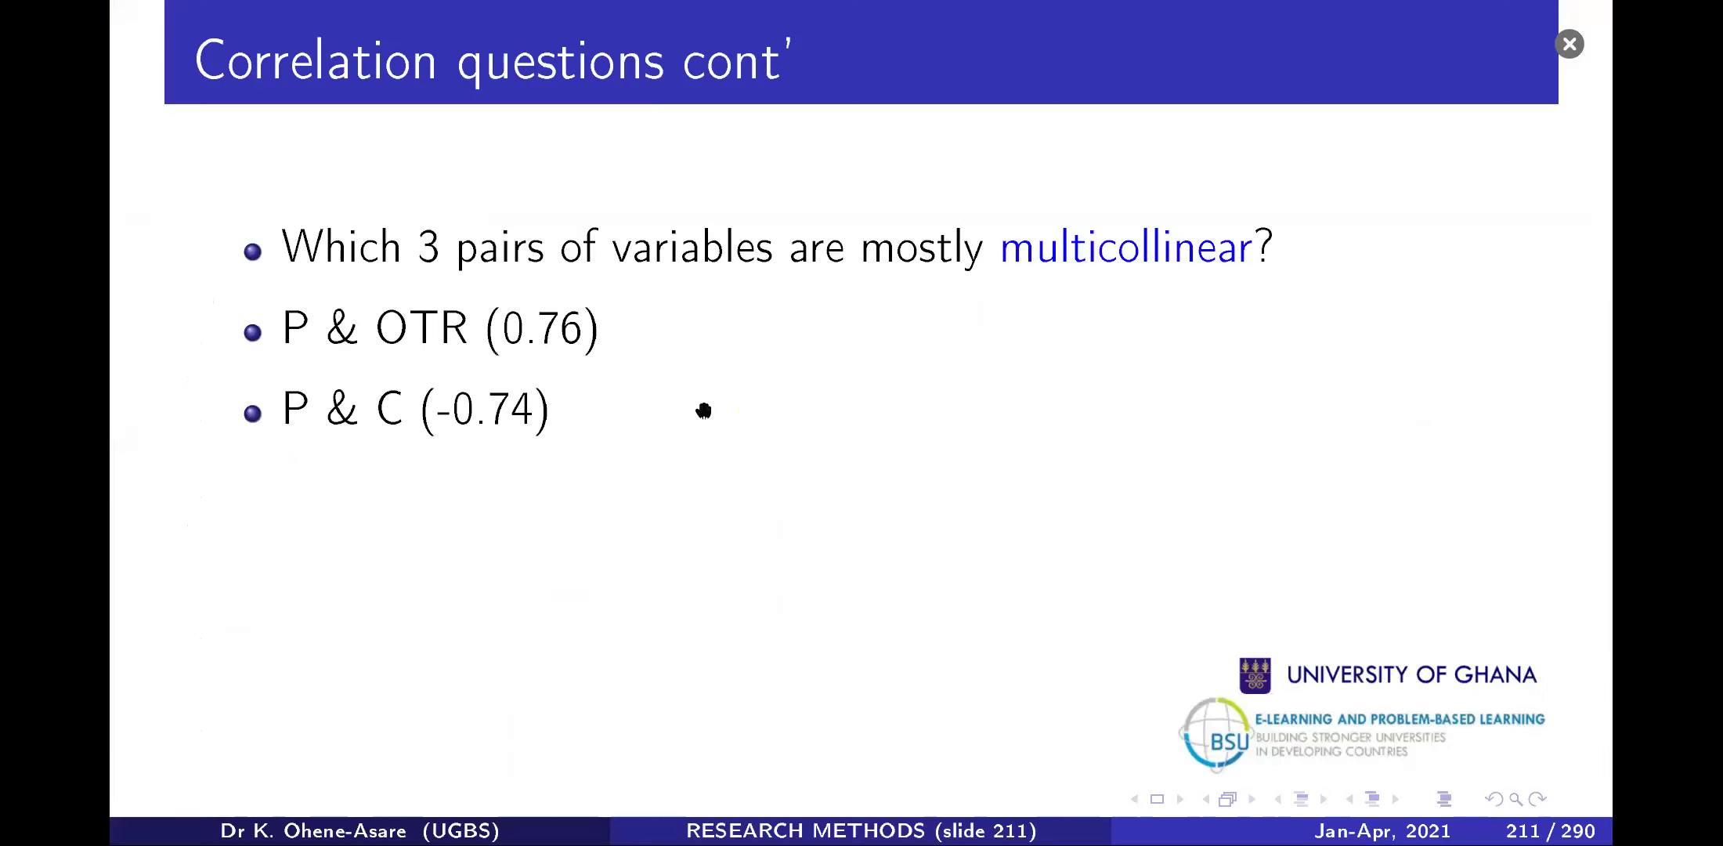
pyautogui.click(703, 411)
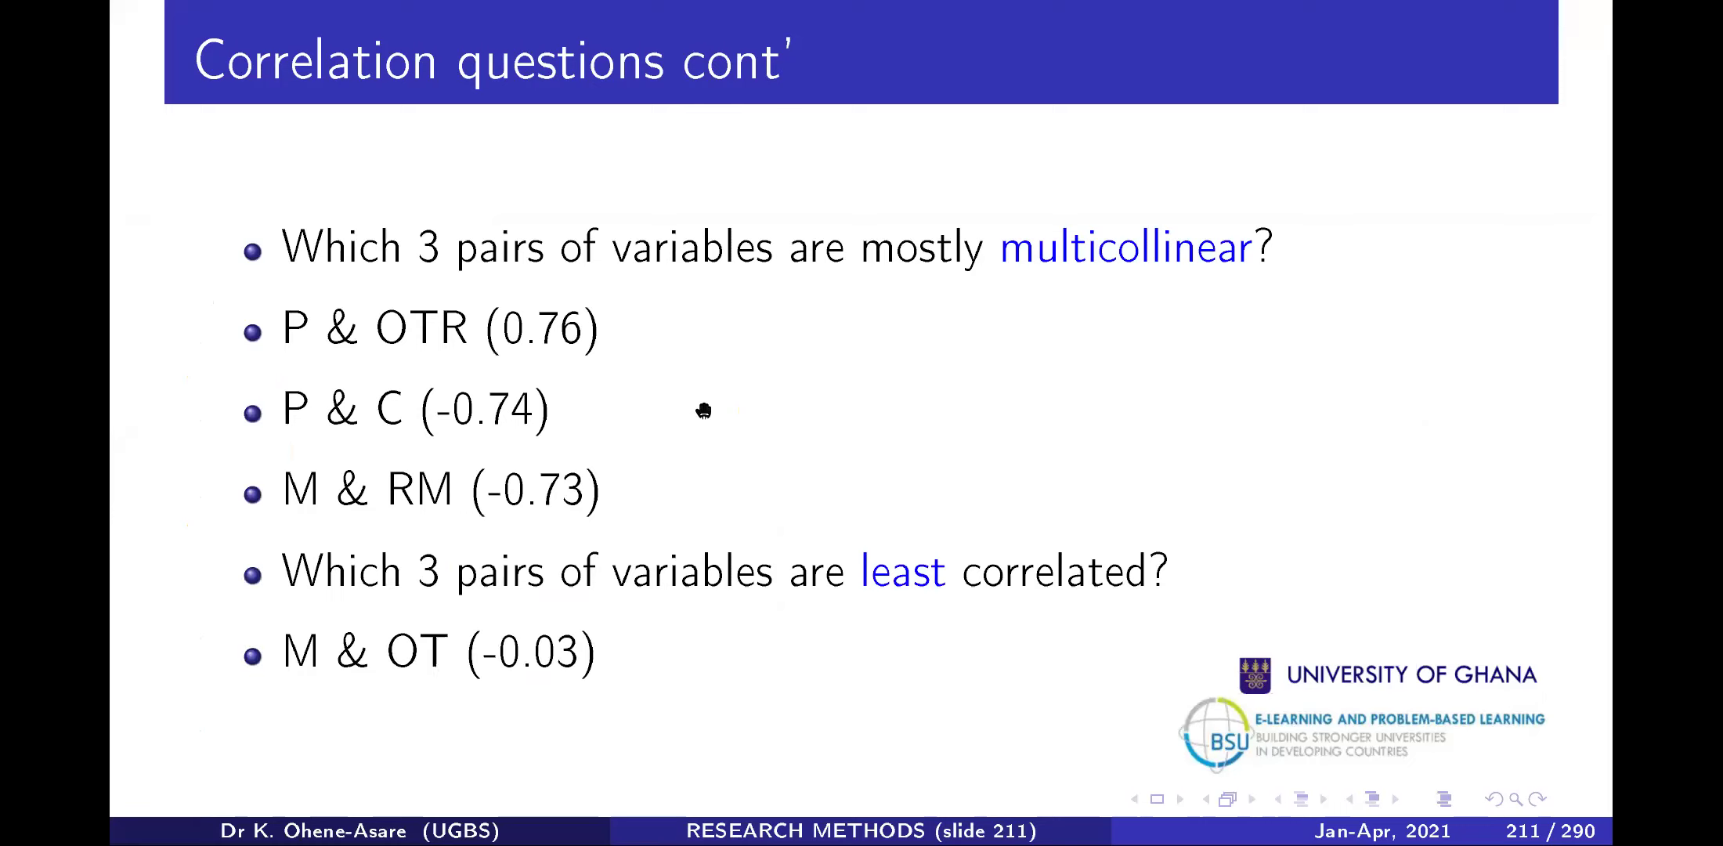
pyautogui.click(703, 410)
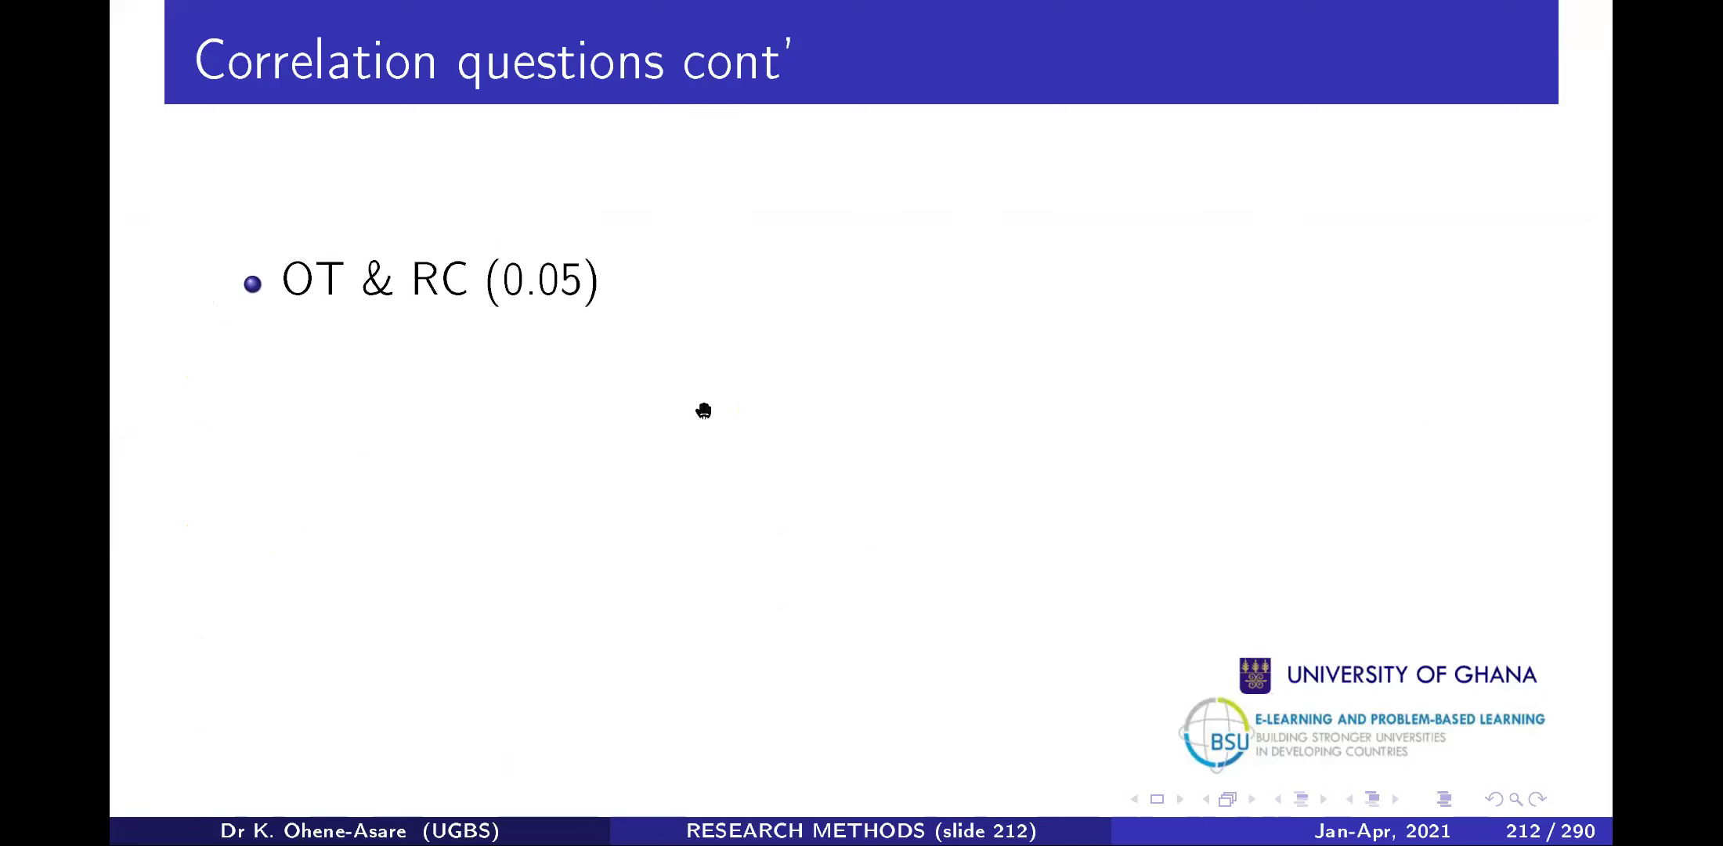